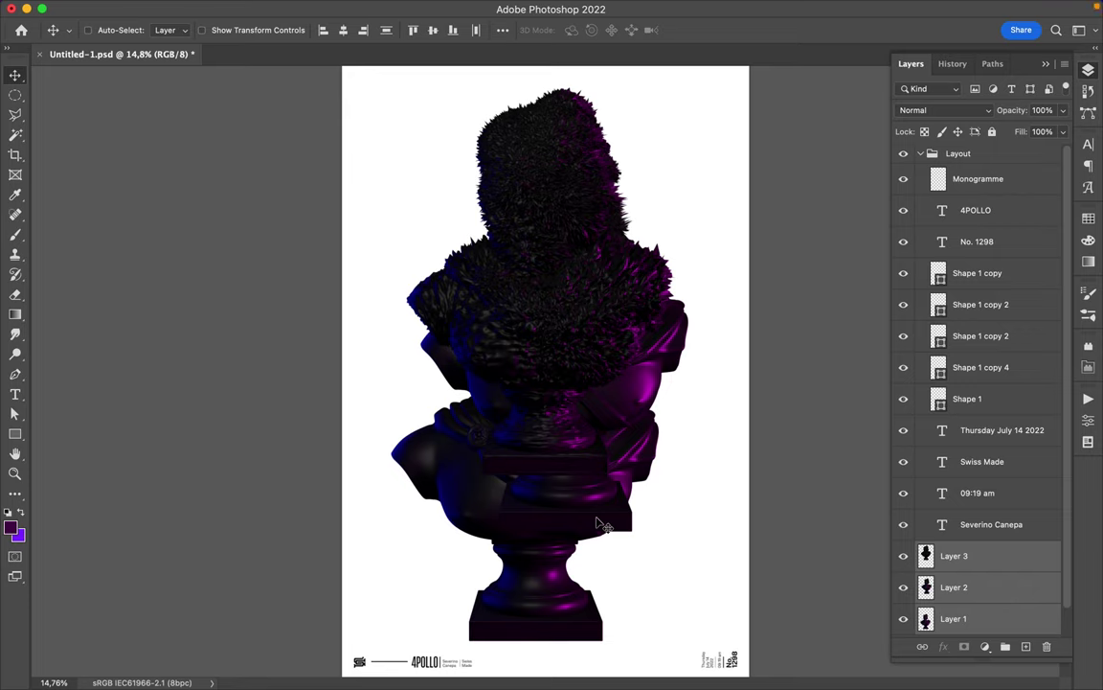
Add a Levels adjustment to the busts, raising the black point and brightening midtones.
click(921, 154)
click(985, 646)
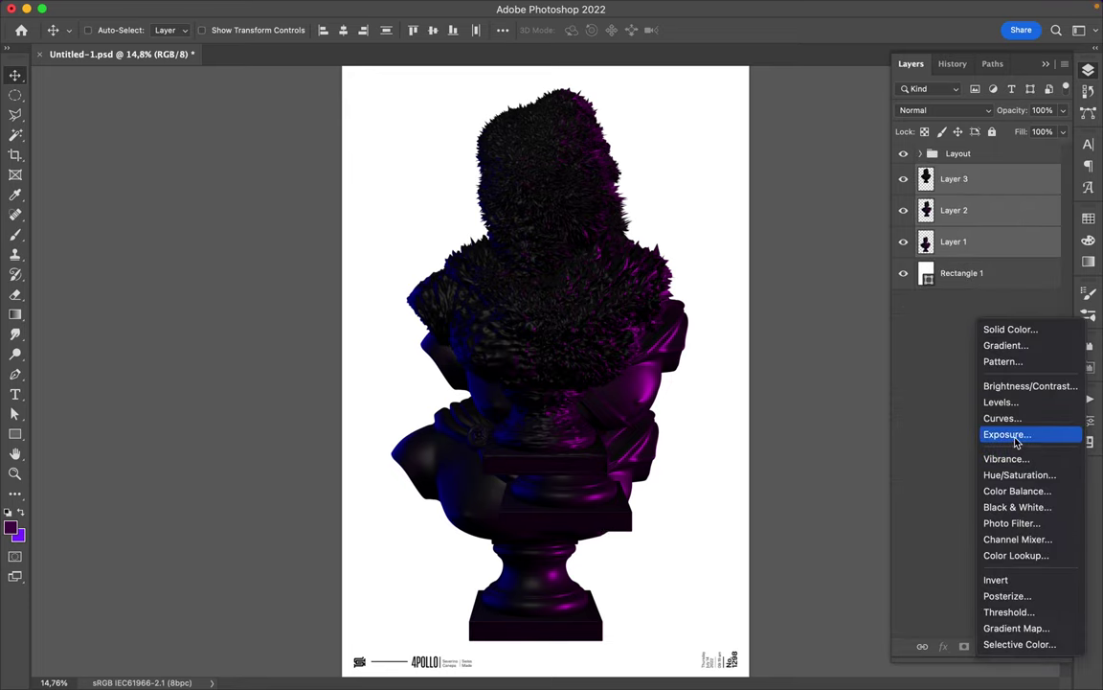
click(1003, 418)
key(ctrl+z)
click(1088, 69)
click(985, 647)
click(1001, 401)
mouse_move(869, 543)
mouse_down()
mouse_move(888, 546)
mouse_move(869, 543)
mouse_up()
drag(967, 543, 913, 543)
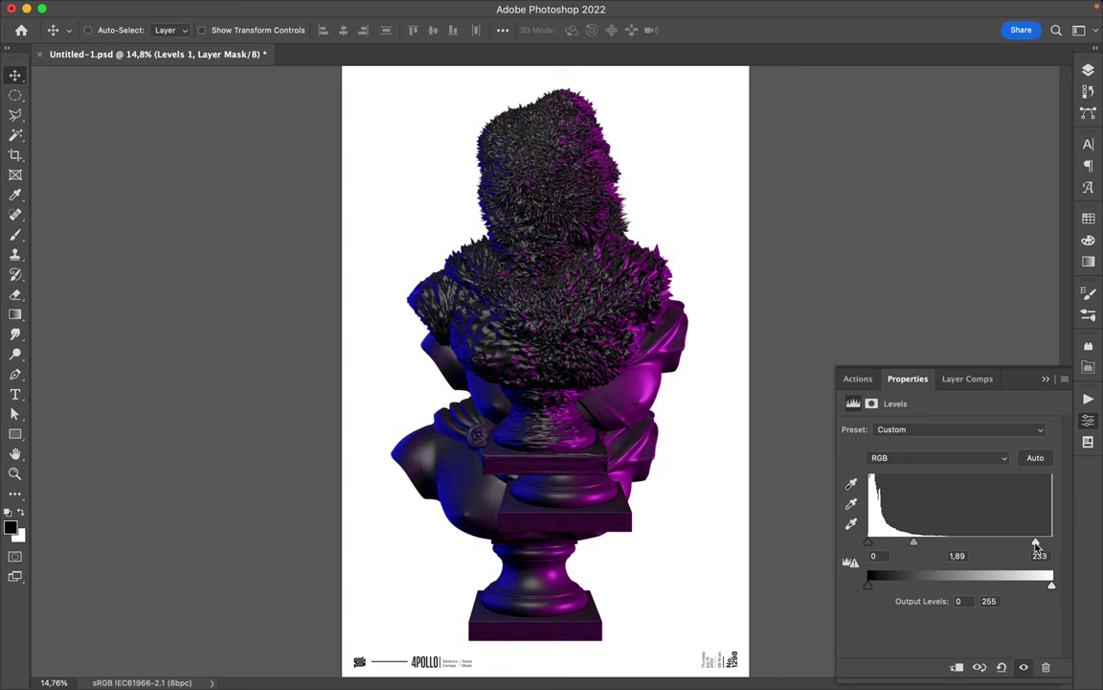
Add a Hue/Saturation adjustment shifting the busts' hue to -42.
click(1088, 69)
click(984, 646)
click(1001, 477)
mouse_move(948, 488)
mouse_down()
mouse_move(907, 489)
mouse_move(901, 464)
mouse_move(884, 464)
mouse_move(902, 464)
mouse_up()
Add a Color Balance adjustment tuned in the highlights and shadows ranges.
click(1088, 69)
click(984, 647)
click(1005, 493)
click(958, 429)
click(900, 446)
click(953, 430)
click(893, 398)
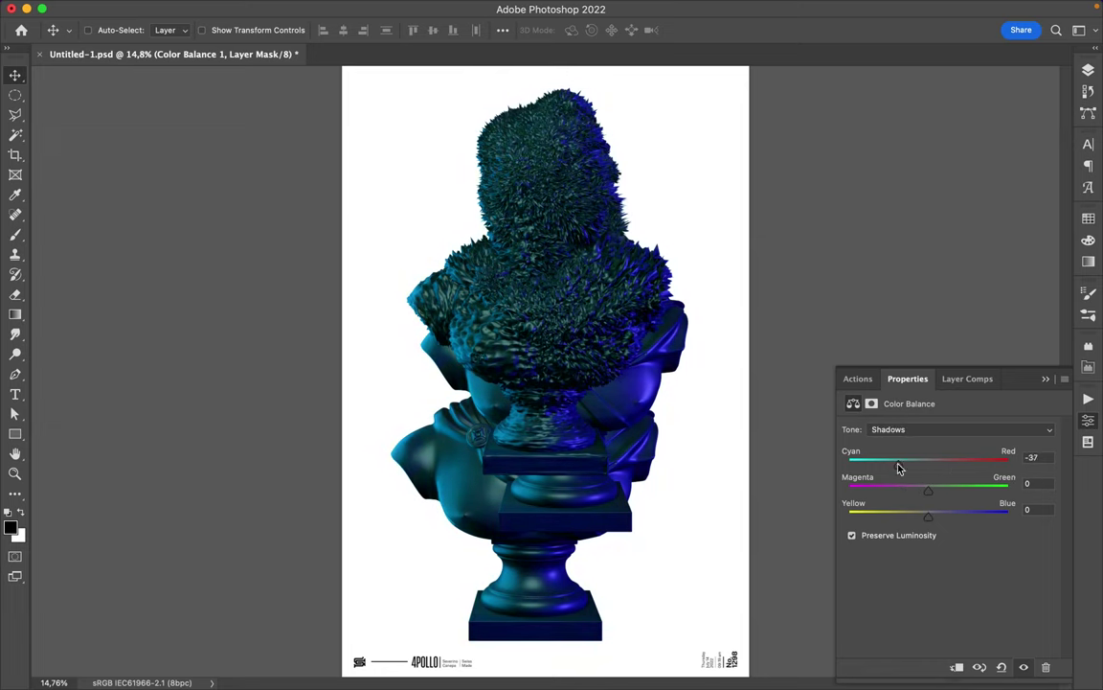
Copy the three adjustments above Layer 2 and Layer 1 and merge each into its bust.
click(1088, 69)
shift+click(997, 242)
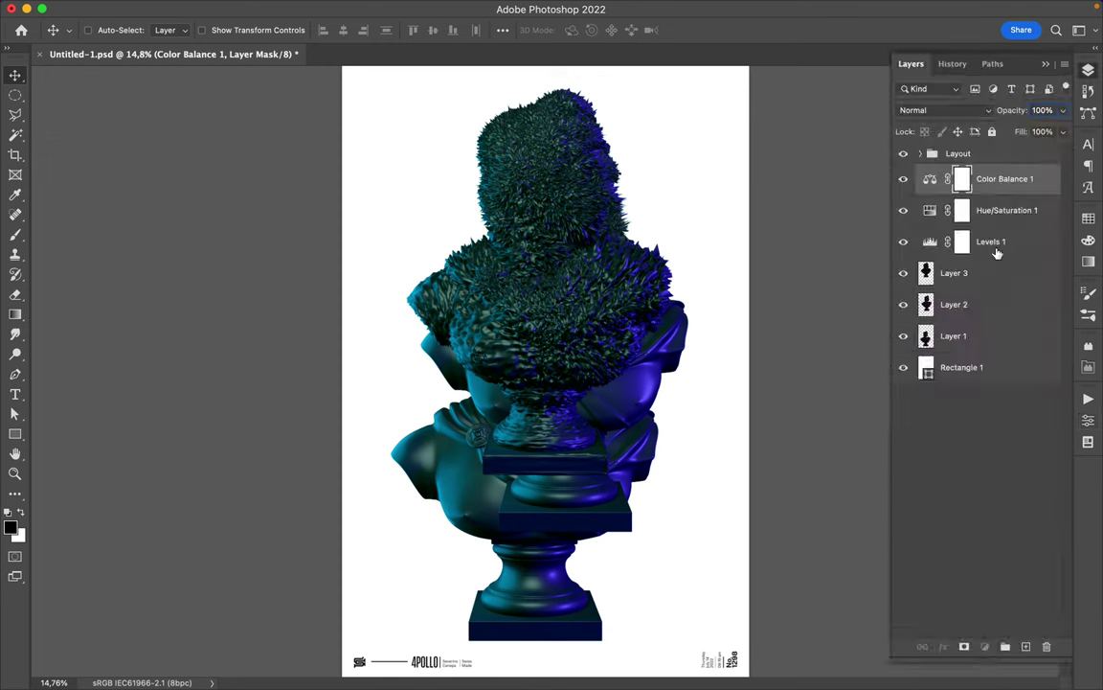
drag(997, 241, 979, 387)
key(ctrl+e)
drag(978, 241, 978, 423)
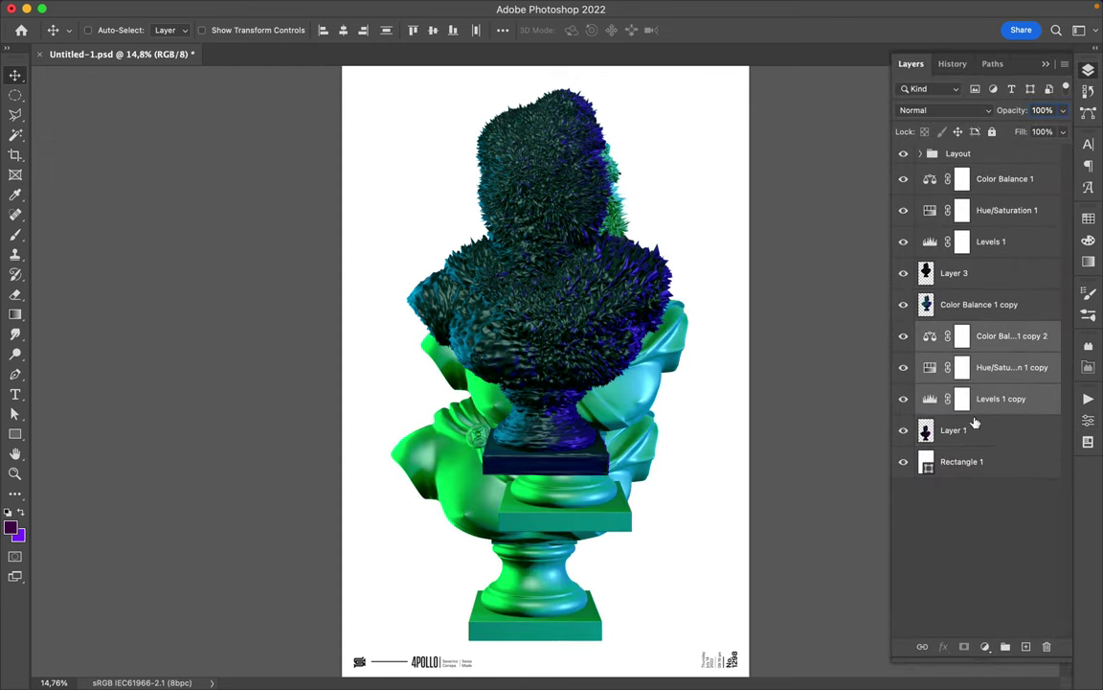
key(ctrl+e)
key(ctrl+e)
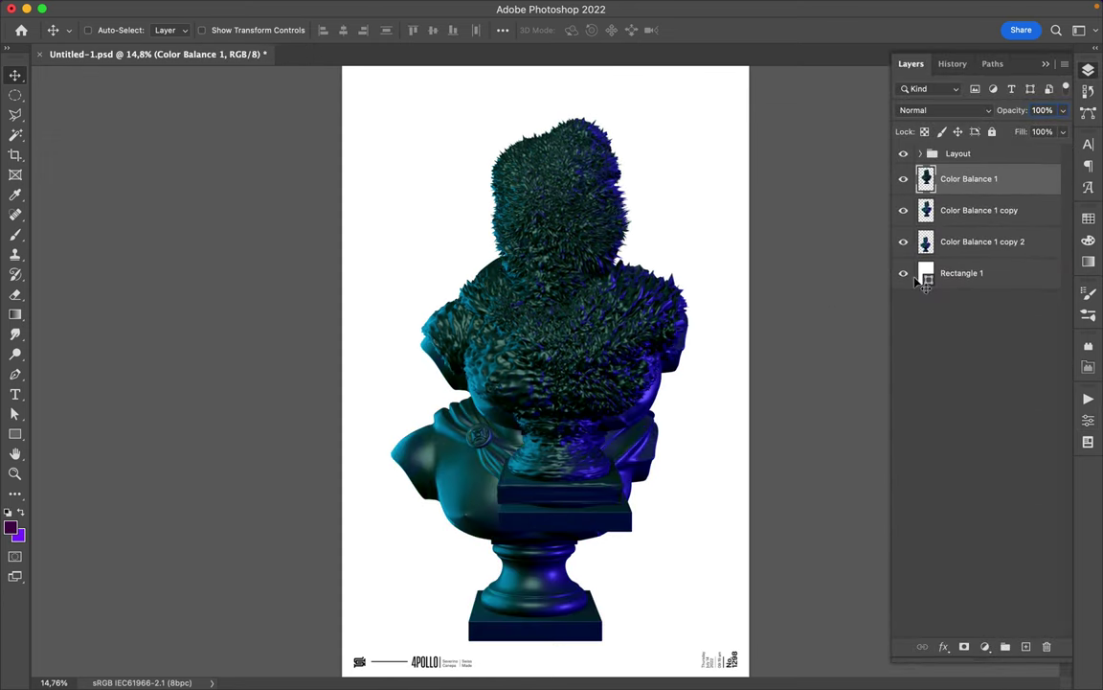
Sample a blue from the bust, then nudge the bust slightly right and down.
key(i)
click(584, 352)
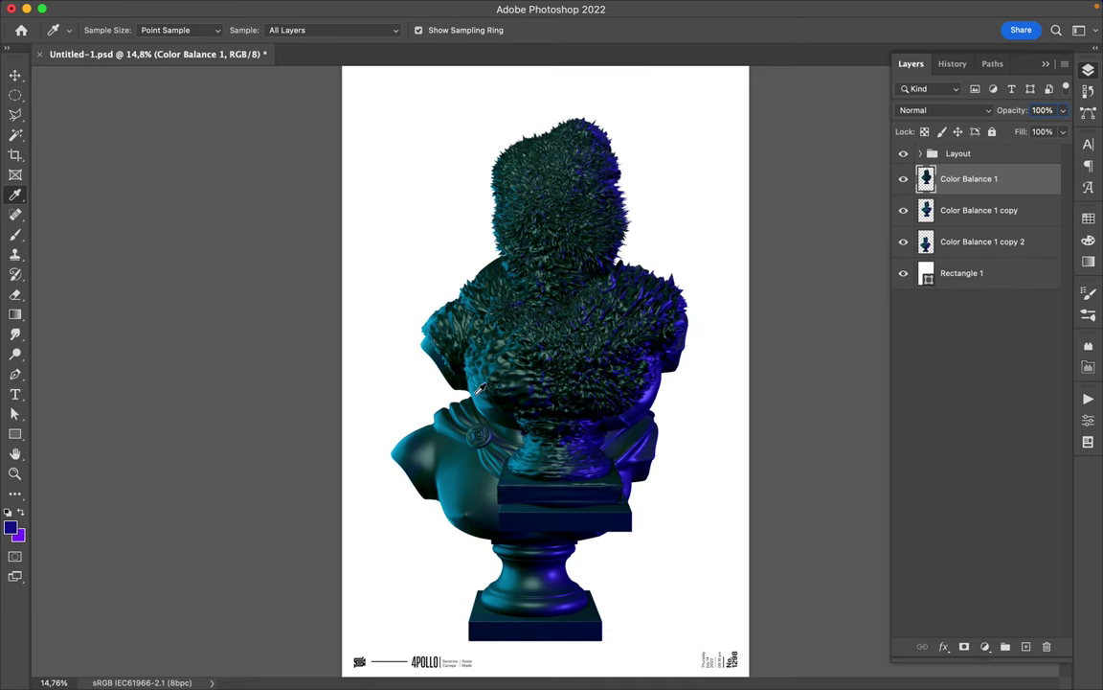
key(v)
scroll(436, 403, down, 2)
key(ctrl+comma)
key(alt+bracketleft)
key(alt+bracketleft)
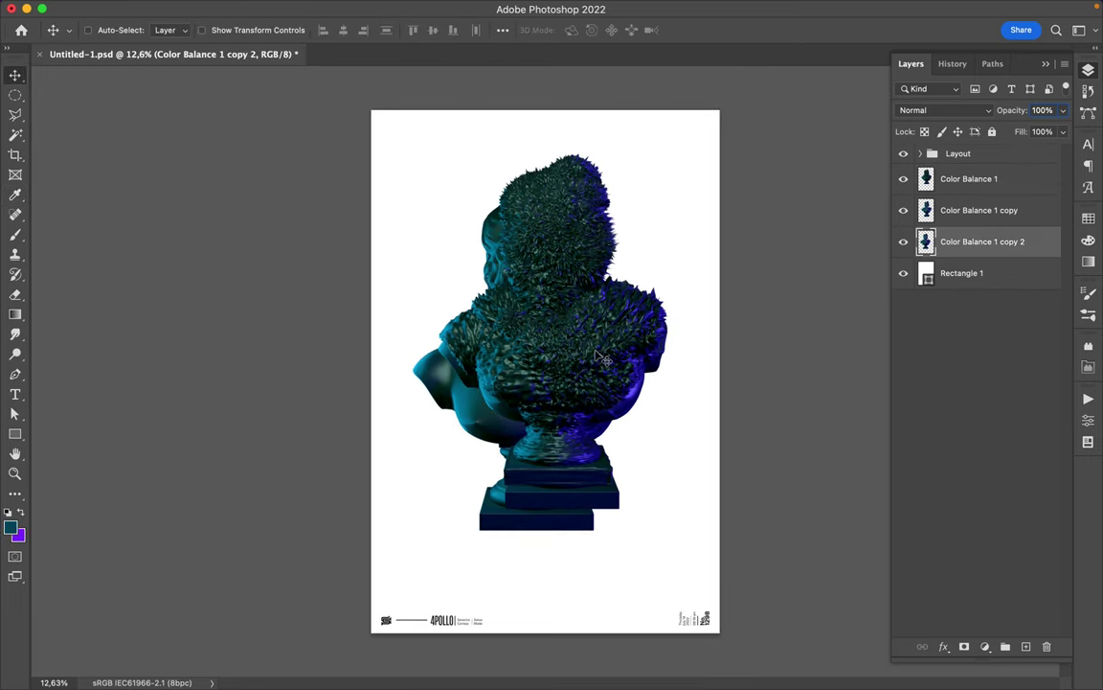
drag(552, 399, 563, 415)
Change Rectangle 1's fill to a gradient with a light grey stop.
key(g)
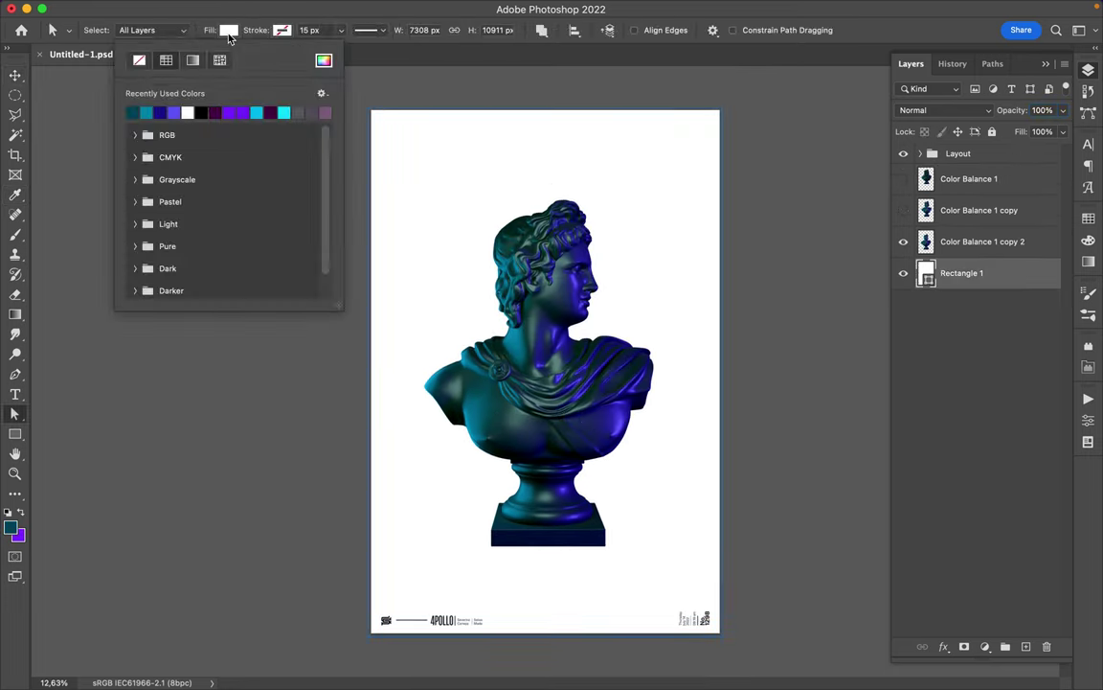
click(144, 113)
double_click(323, 236)
click(426, 161)
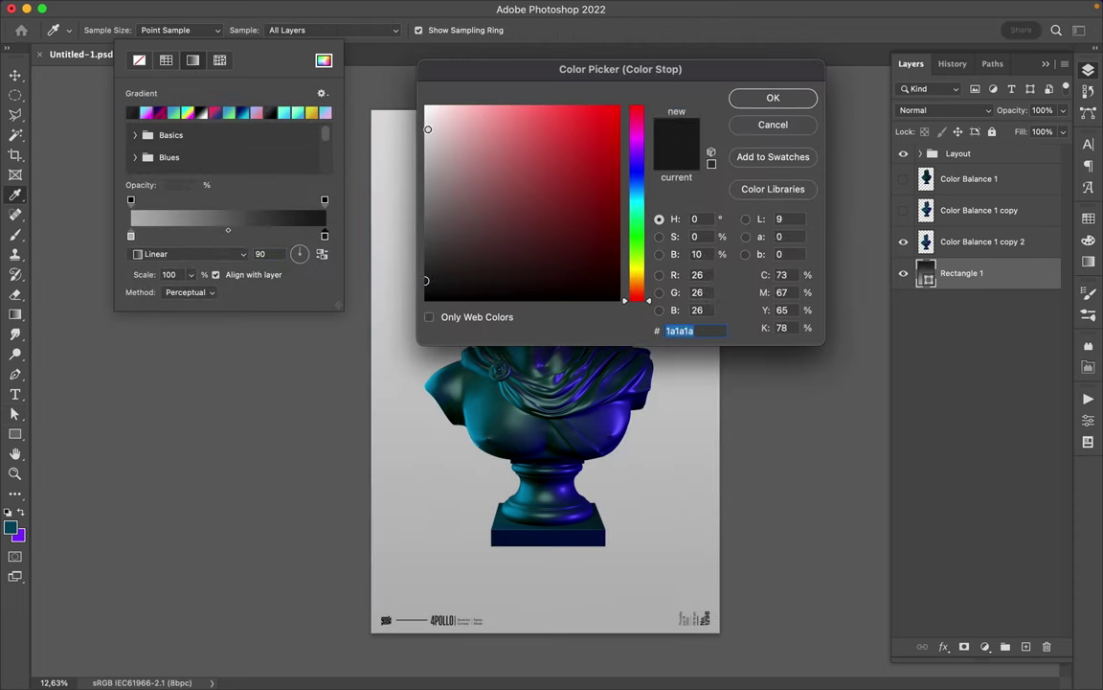
click(773, 99)
Make the background gradient Radial and reselect the smooth bust layer.
key(a)
click(230, 29)
click(182, 252)
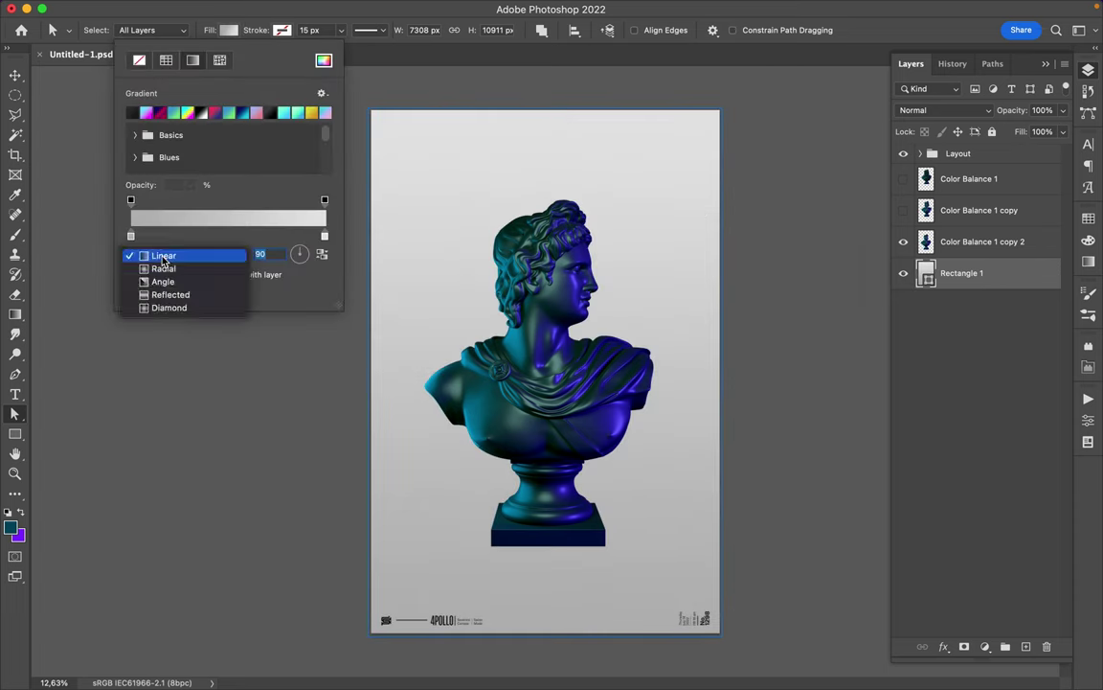
click(144, 249)
key(Return)
key(v)
scroll(570, 297, up, 1)
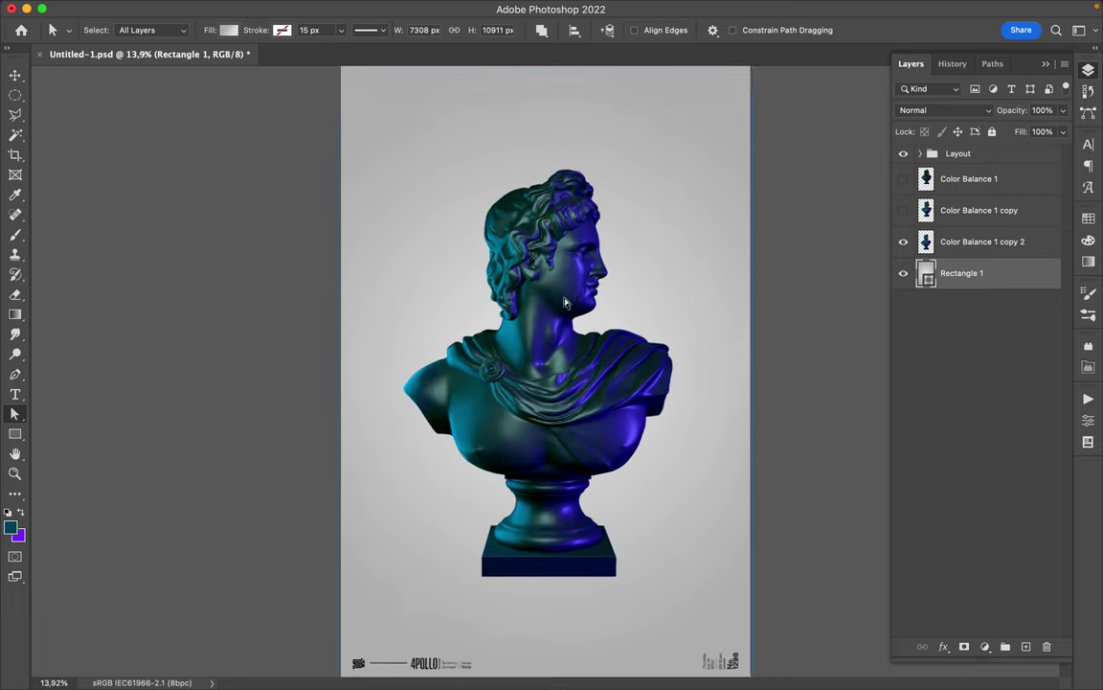
ctrl+click(569, 338)
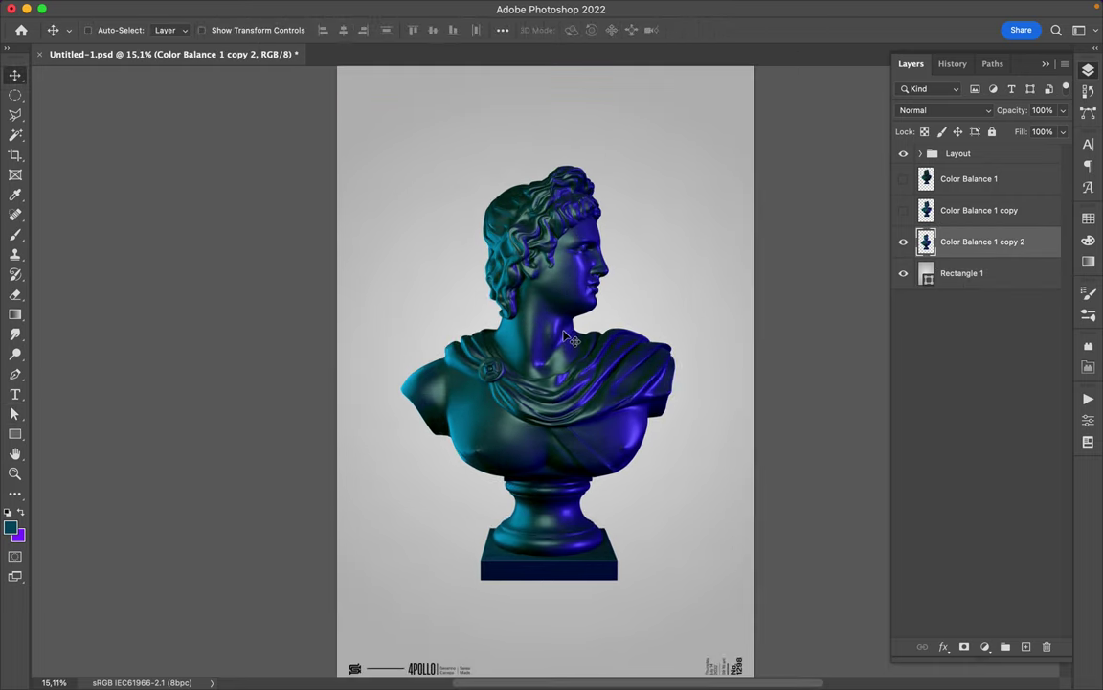
Slice a diagonal strip from the bust onto its own layer and offset it along the chest.
key(l)
click(443, 308)
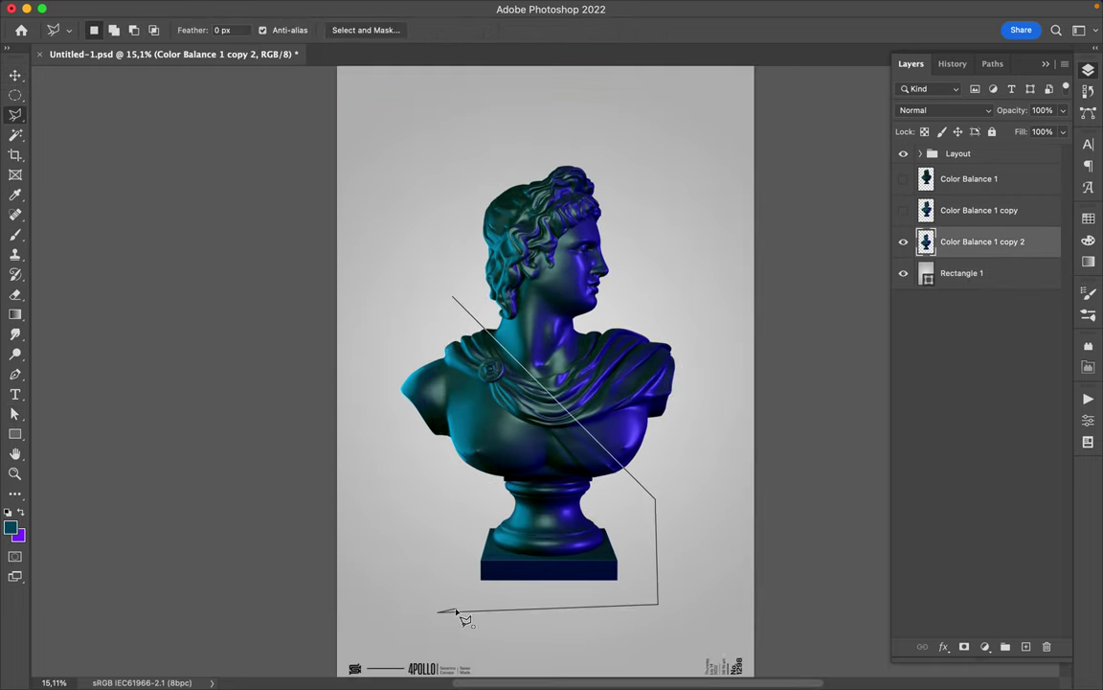
key(ctrl+j)
key(v)
mouse_move(461, 303)
mouse_down()
mouse_move(554, 376)
mouse_move(561, 467)
mouse_up()
key(ctrl+t)
key(Return)
Copy an elliptical selection to a new layer and apply a Gaussian Blur.
key(m)
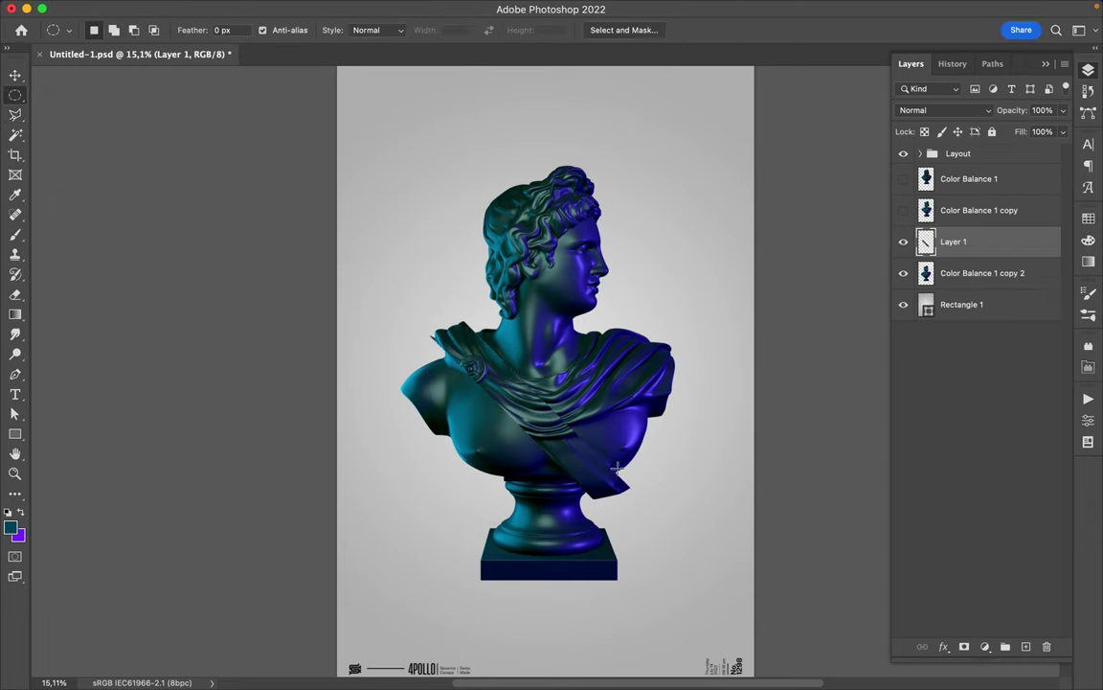
key(ctrl+j)
click(355, 8)
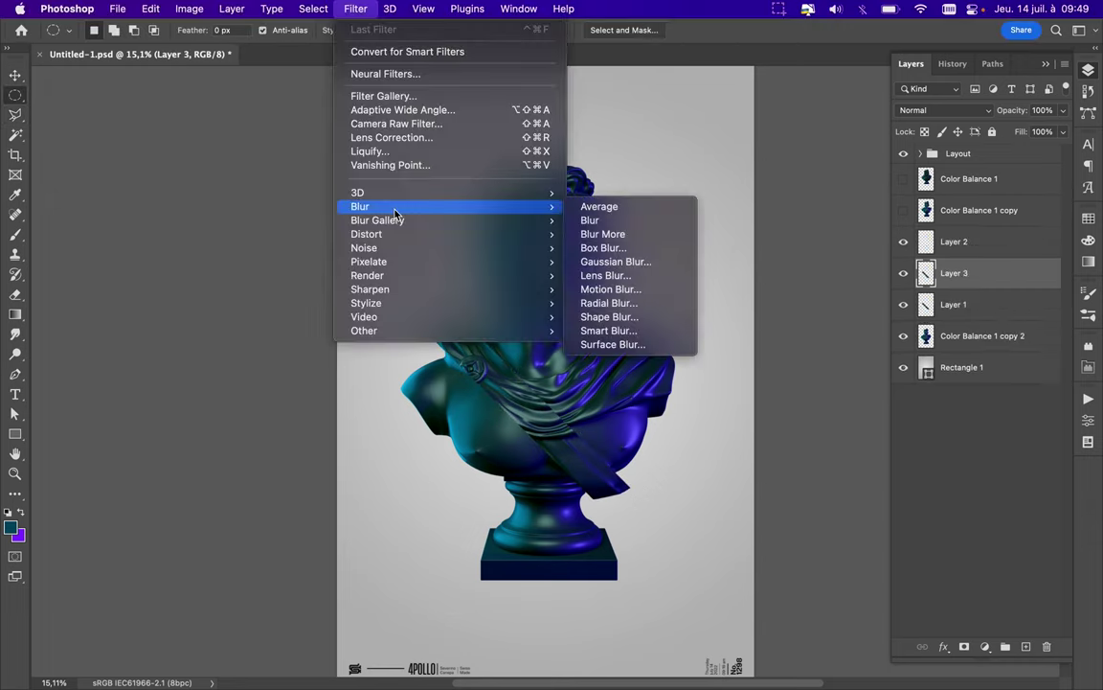
click(613, 277)
key(Return)
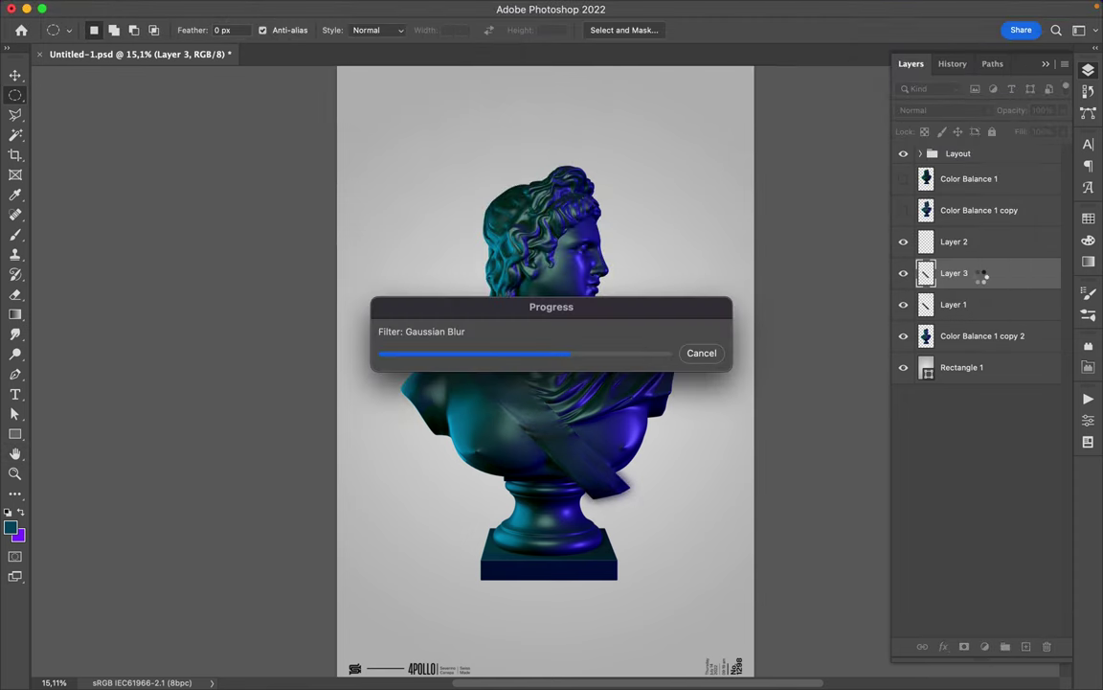
Duplicate the blurred glow, setting the copy to Linear Dodge (Add) and original to Color Dodge.
key(ctrl+j)
click(929, 110)
click(938, 273)
click(958, 304)
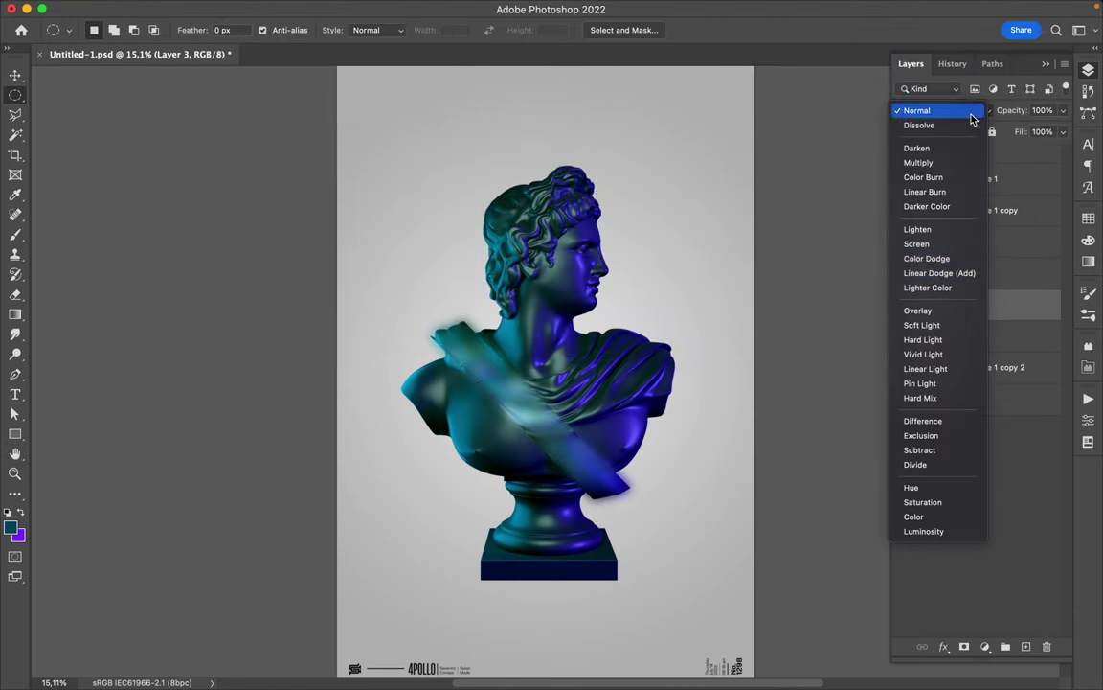
click(929, 110)
click(927, 258)
Select the furry bust layer and begin resizing it with Free Transform.
key(v)
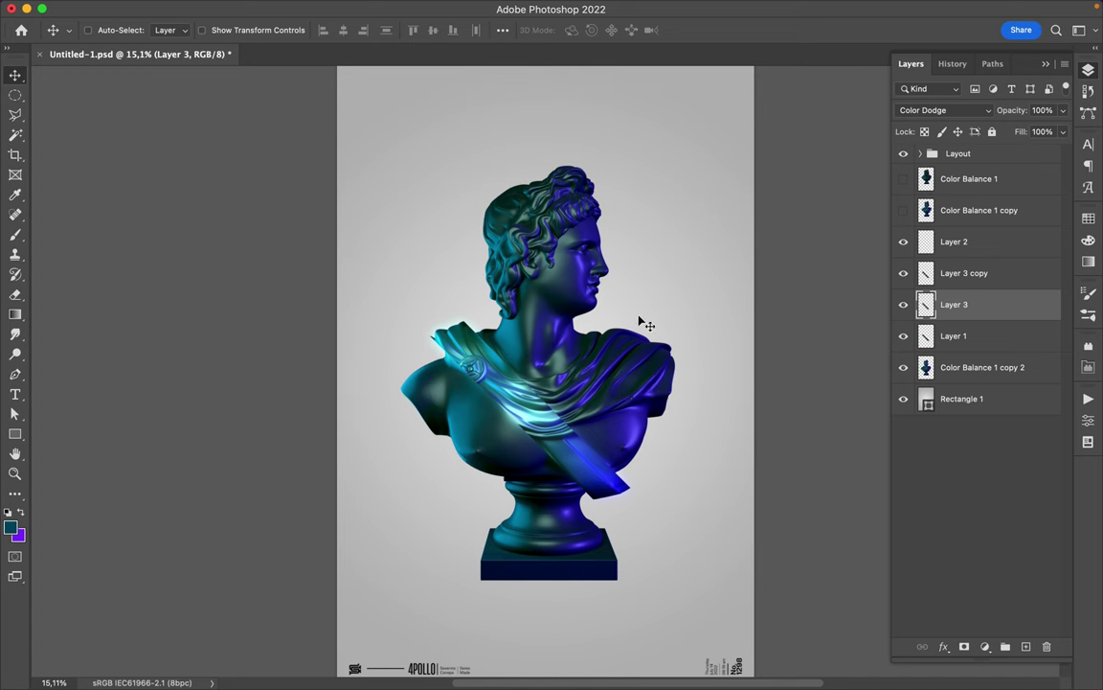
key(ctrl+t)
key(Return)
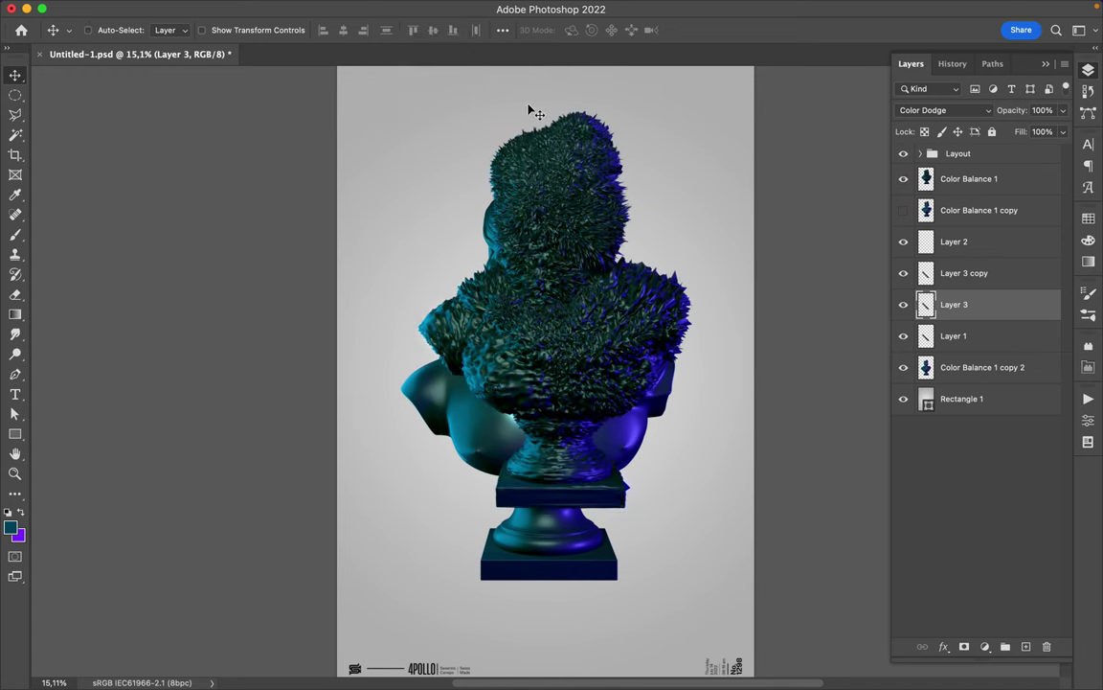
Enlarge the furry bust to 120%, then cut a fur wedge and place it across the face.
click(968, 178)
key(ctrl+t)
key(Return)
key(l)
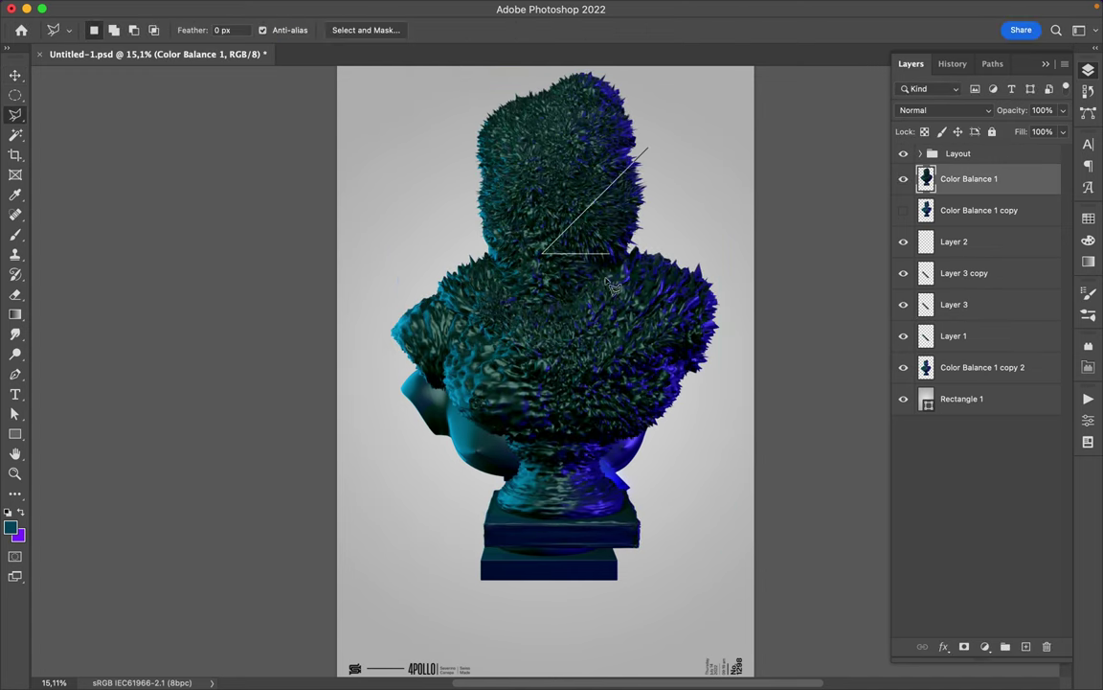
key(ctrl+j)
click(903, 210)
key(v)
drag(616, 315, 632, 217)
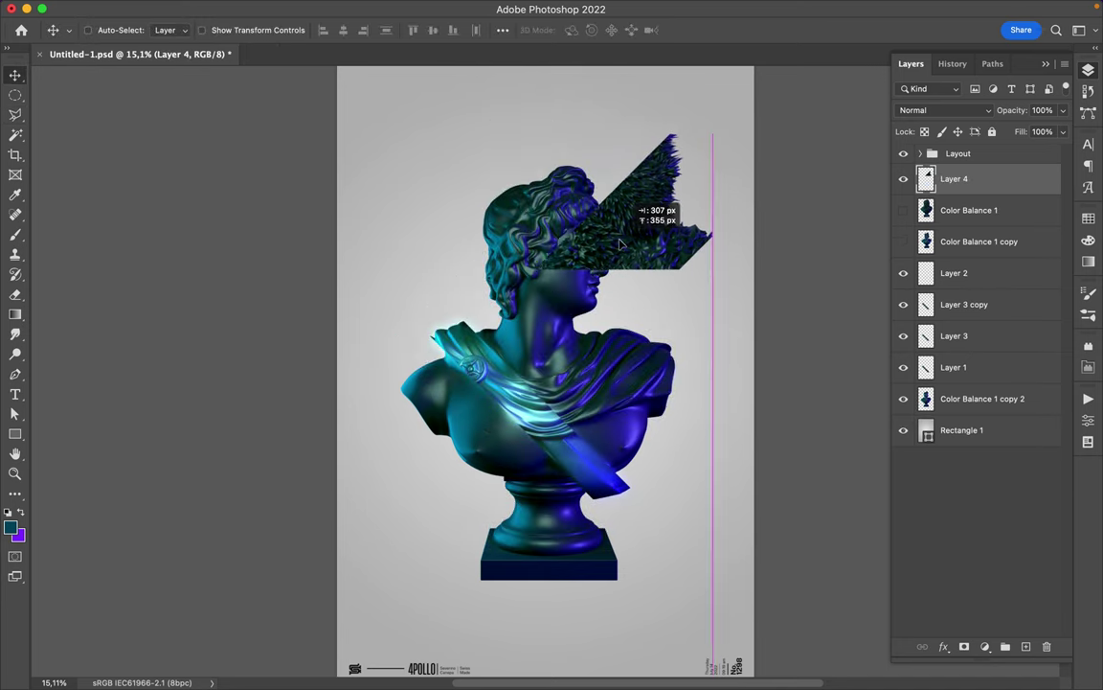
Duplicate the fur wedge, blur it, and set it to Linear Dodge (Add).
key(ctrl+j)
click(352, 7)
click(389, 25)
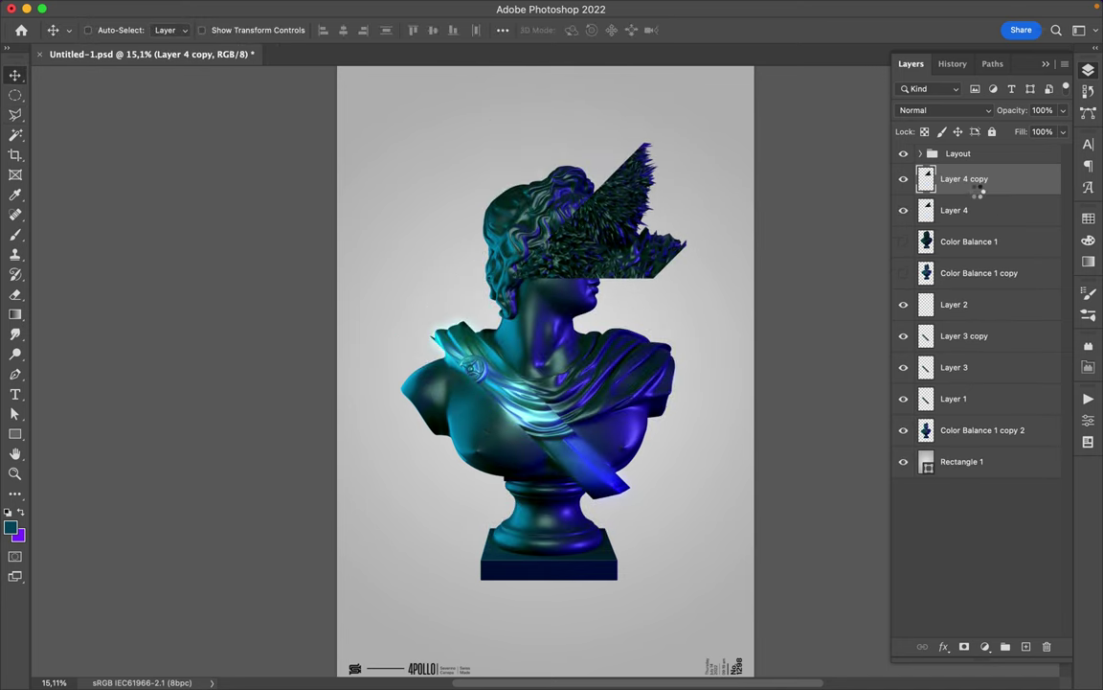
click(945, 110)
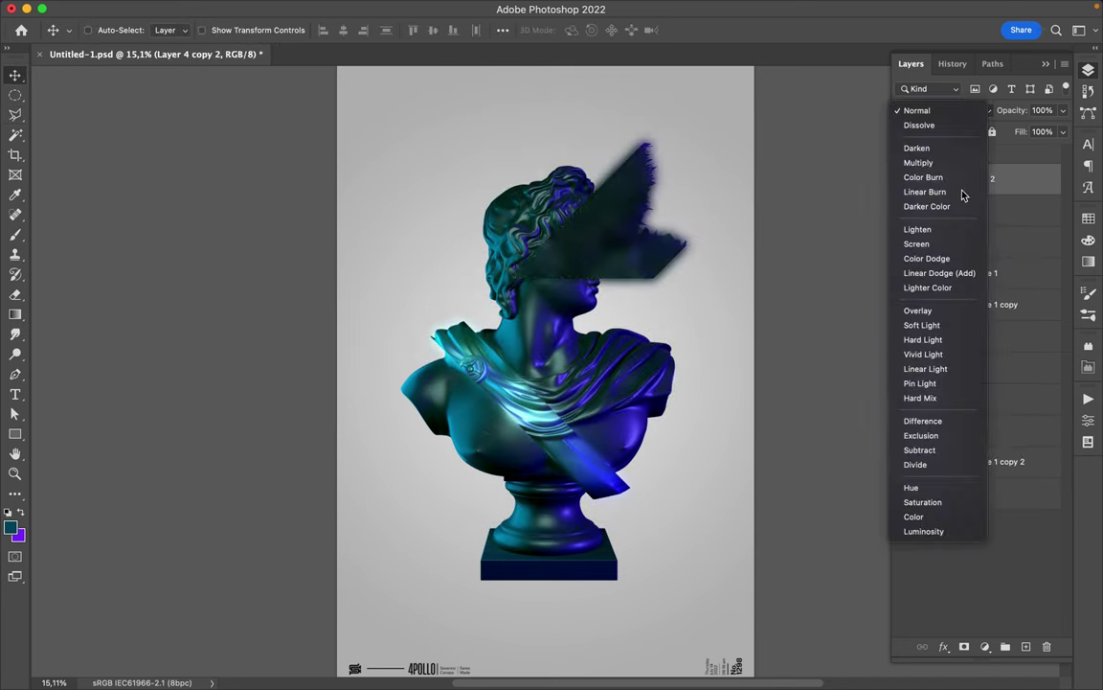
click(964, 276)
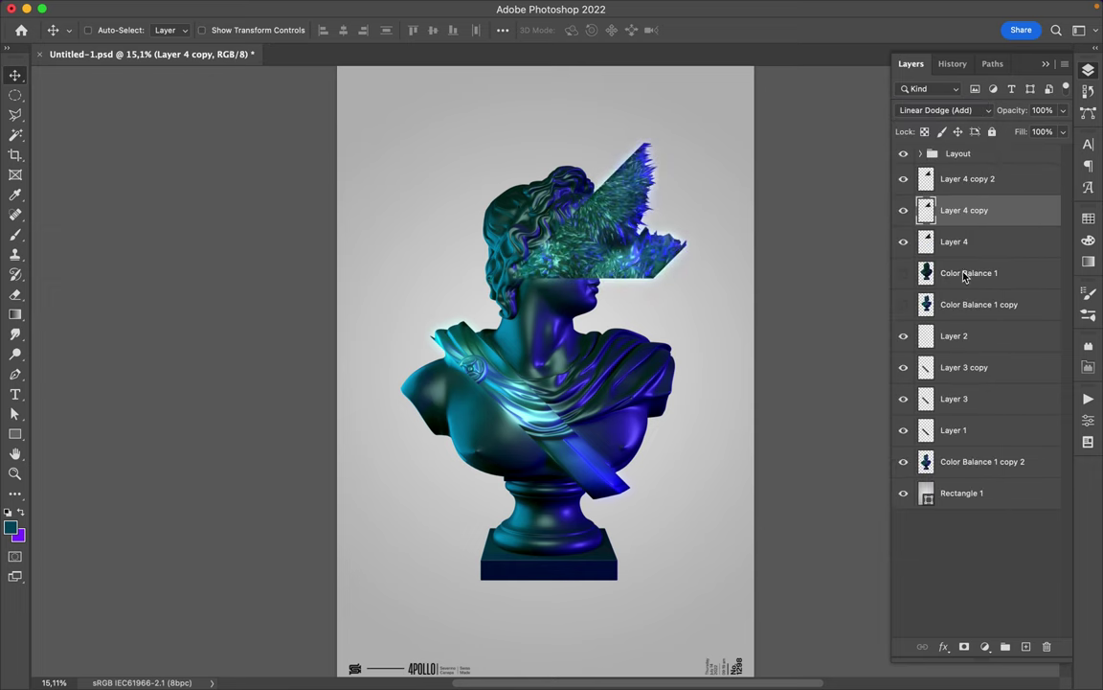
click(586, 298)
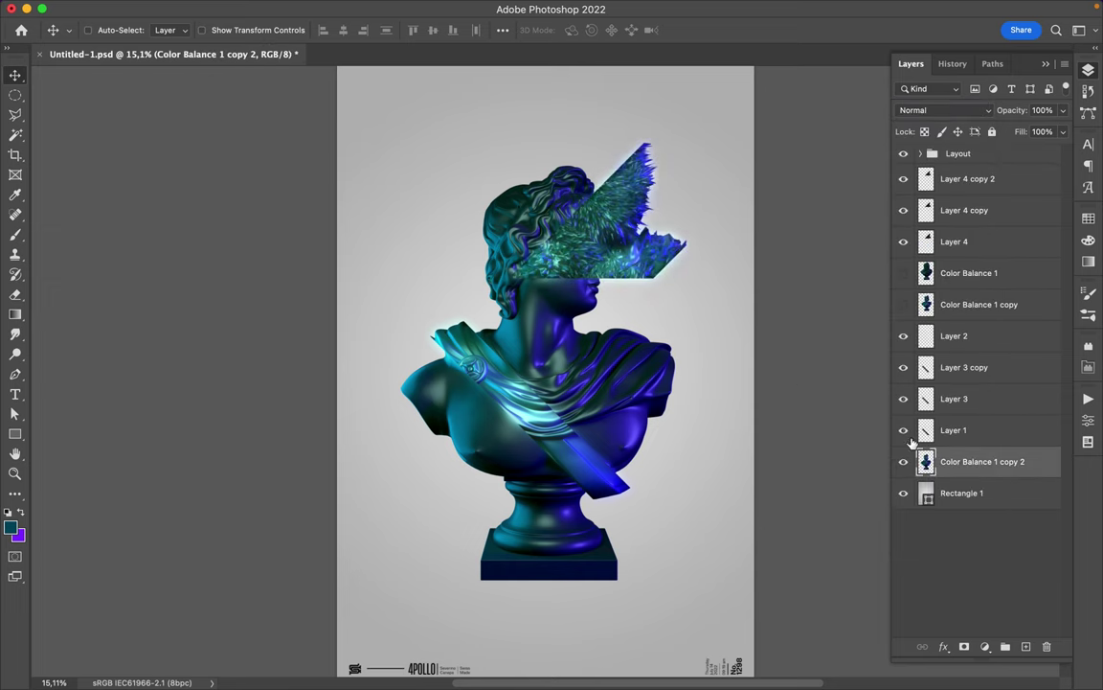
Copy the round shoulder brooch onto its own layer as a small disc and reselect the background rectangle.
drag(910, 432, 904, 335)
key(m)
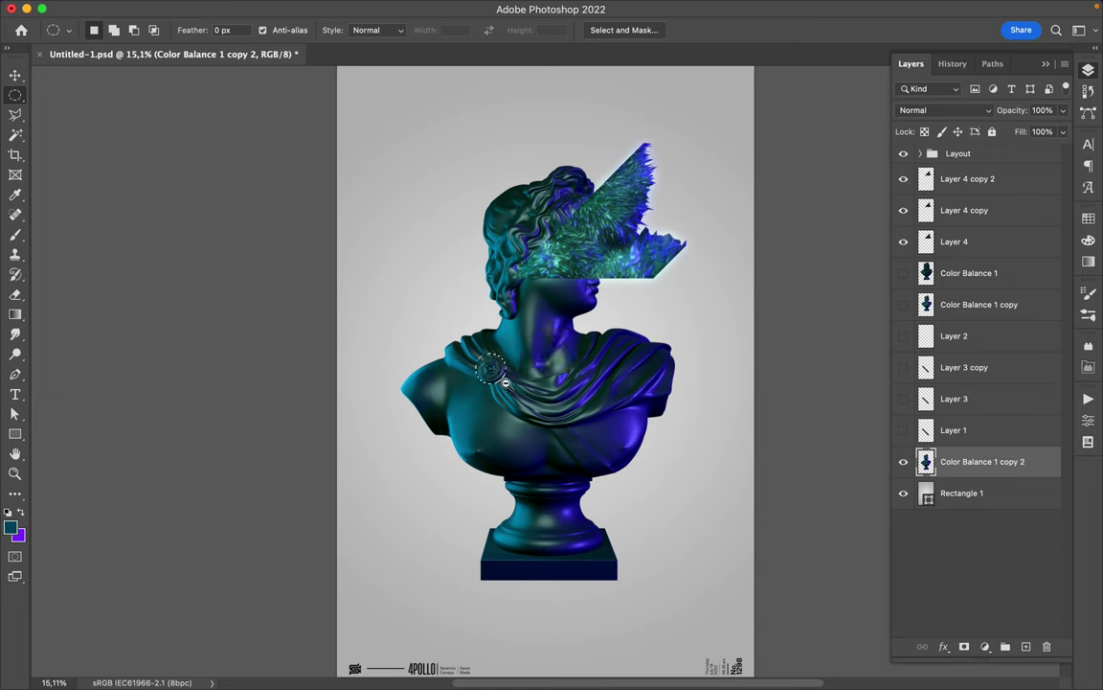
key(ctrl+j)
key(v)
click(903, 335)
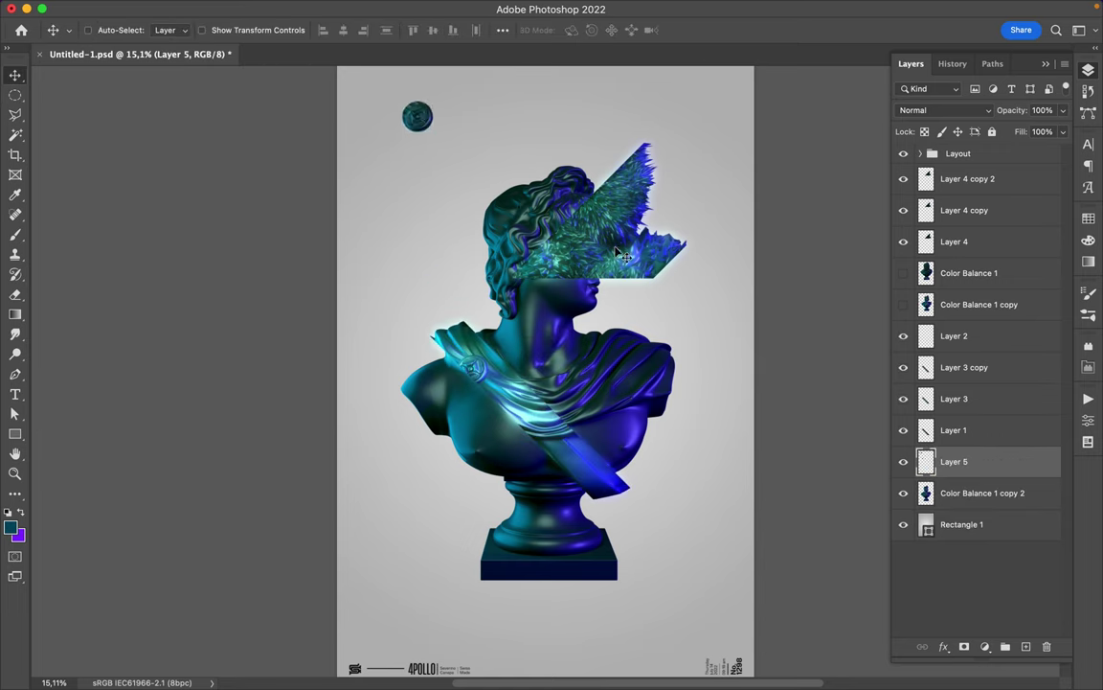
key(p)
ctrl+click(403, 460)
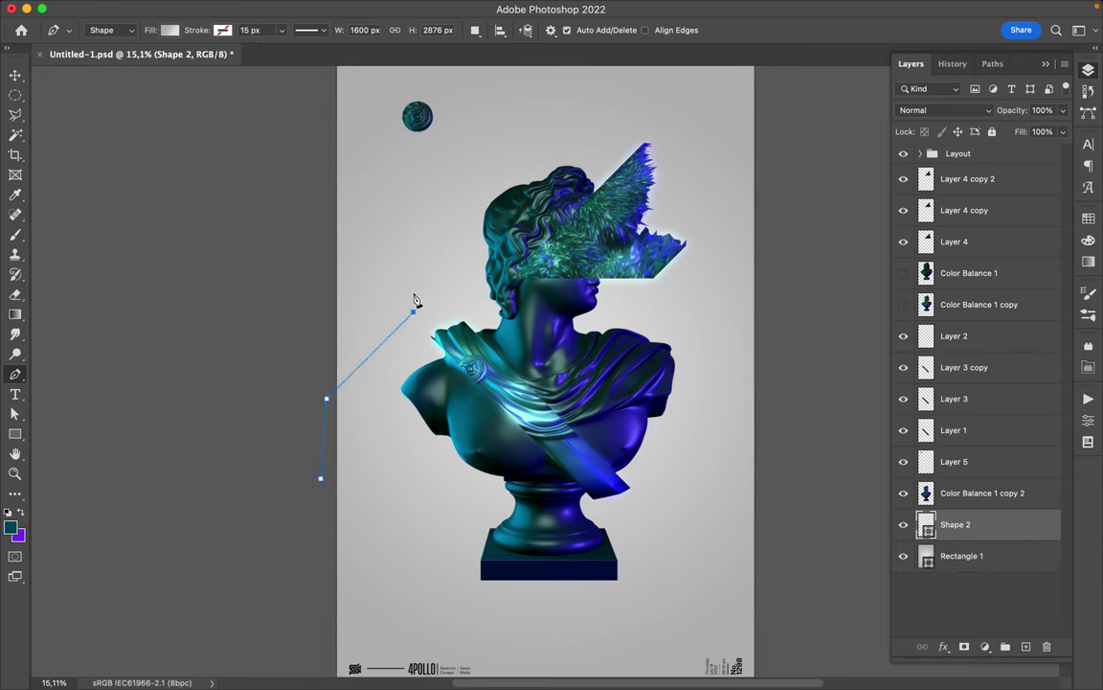
Finish the first diagonal band shape with its final corner points.
click(663, 314)
click(321, 477)
key(a)
scroll(440, 523, down, 1)
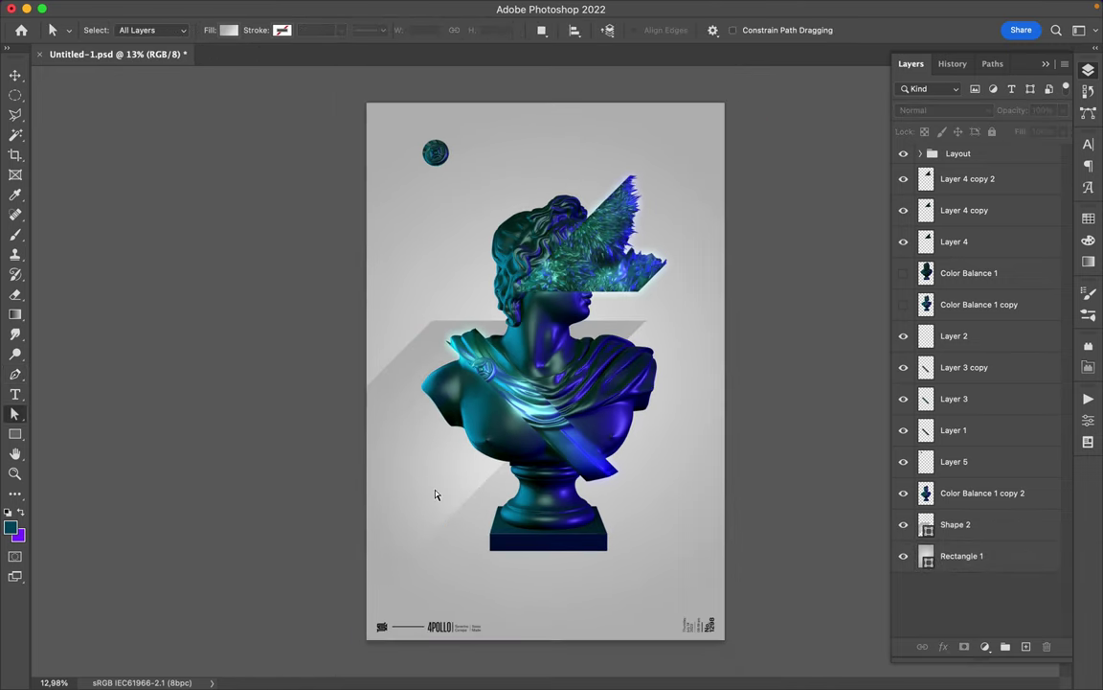
key(p)
Draw a second diagonal band and a bottom band with the Pen tool.
click(419, 468)
ctrl+click(446, 453)
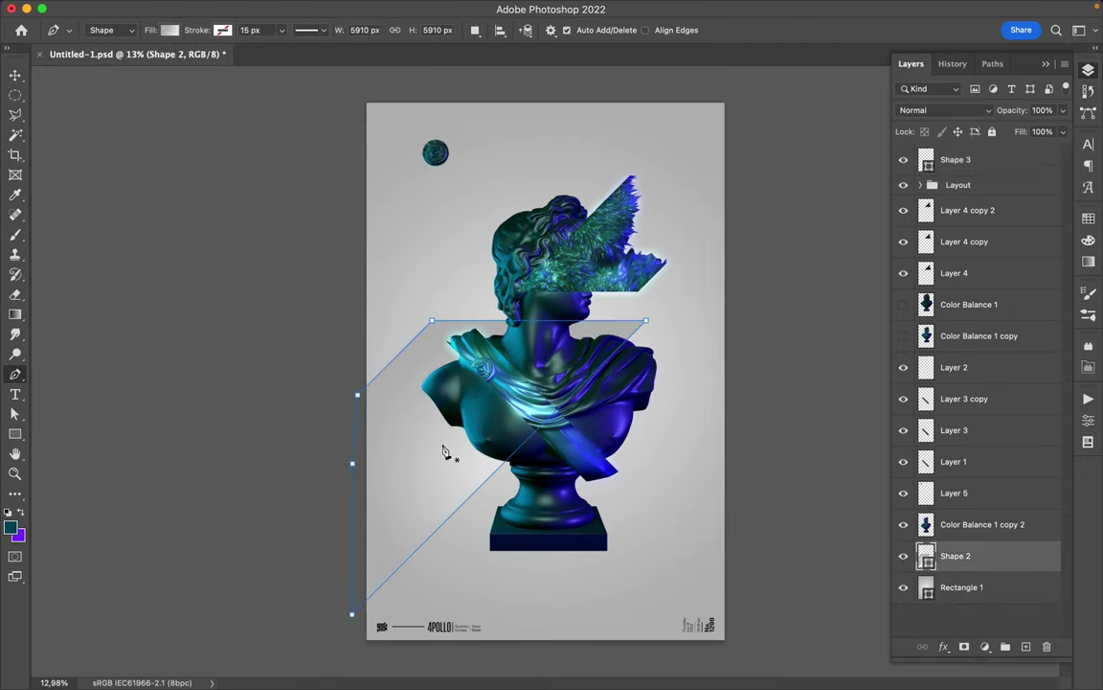
click(530, 608)
click(585, 662)
click(779, 663)
click(743, 466)
click(169, 30)
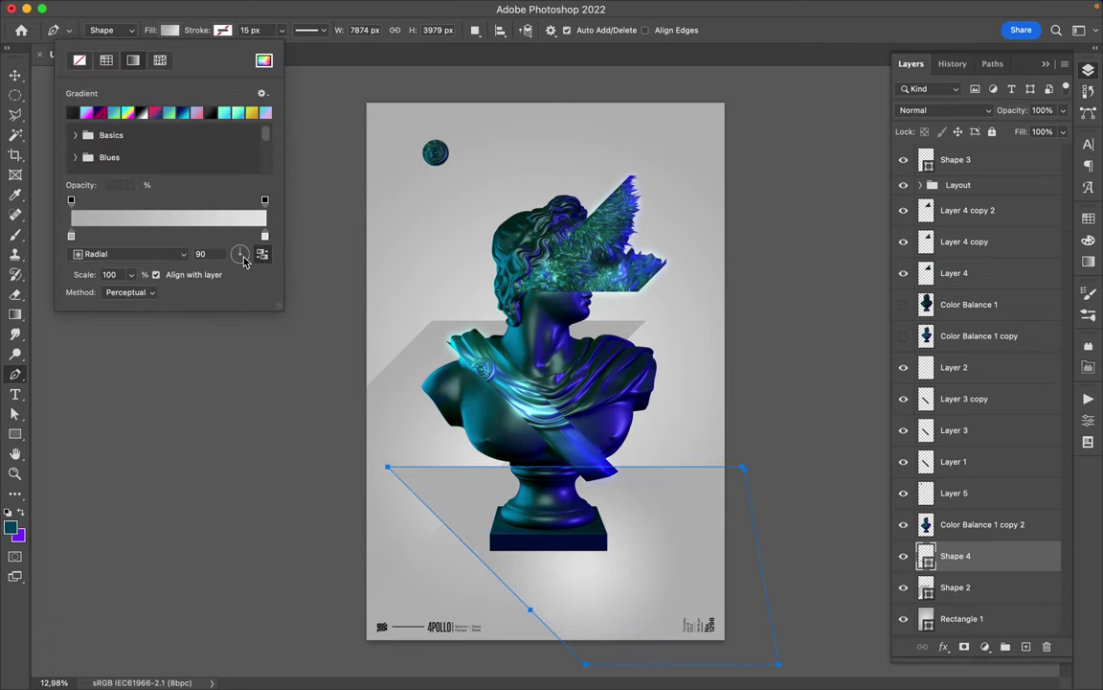
key(Escape)
Draw a new diagonal stripe and move it down past the bust.
key(v)
key(p)
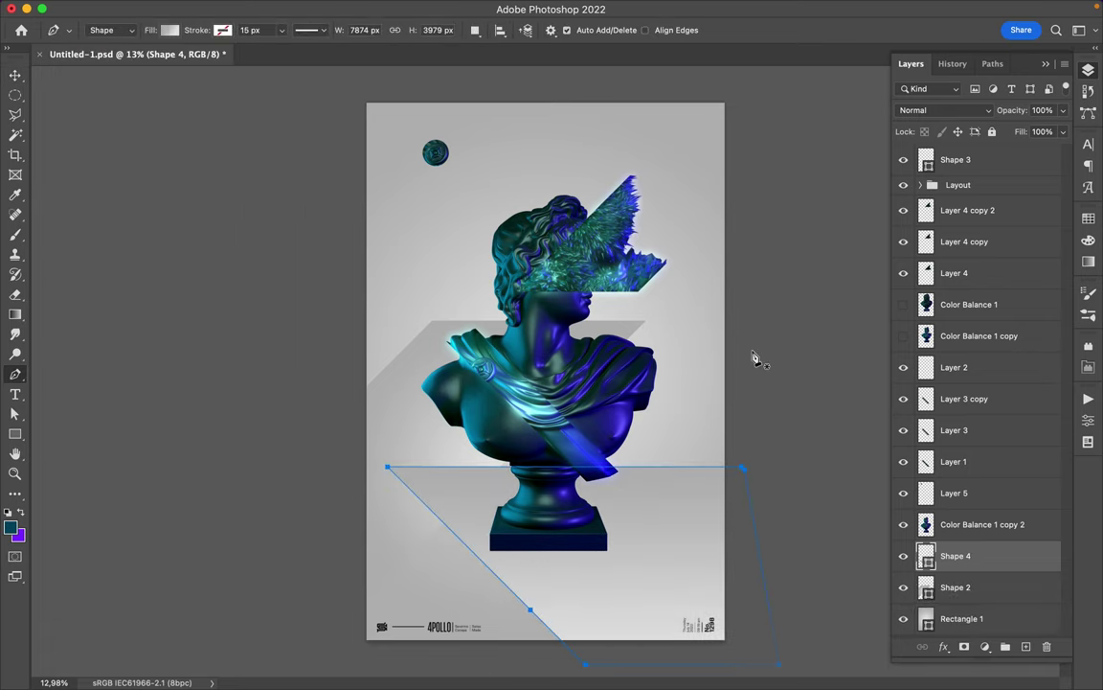
click(384, 86)
key(v)
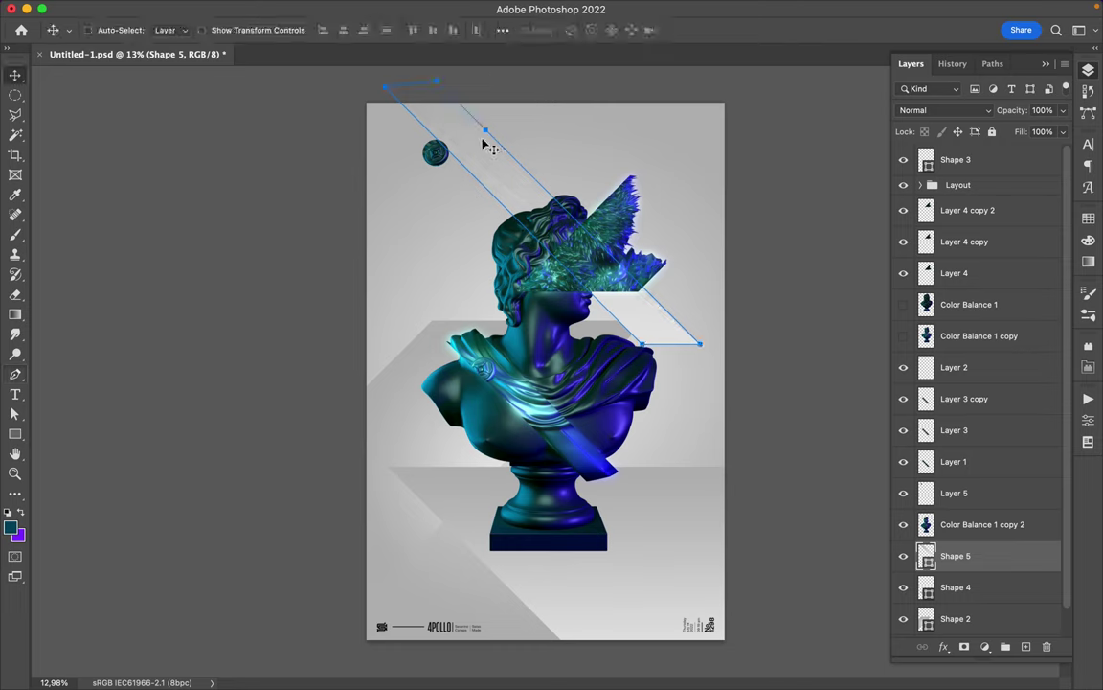
drag(448, 199, 481, 215)
key(a)
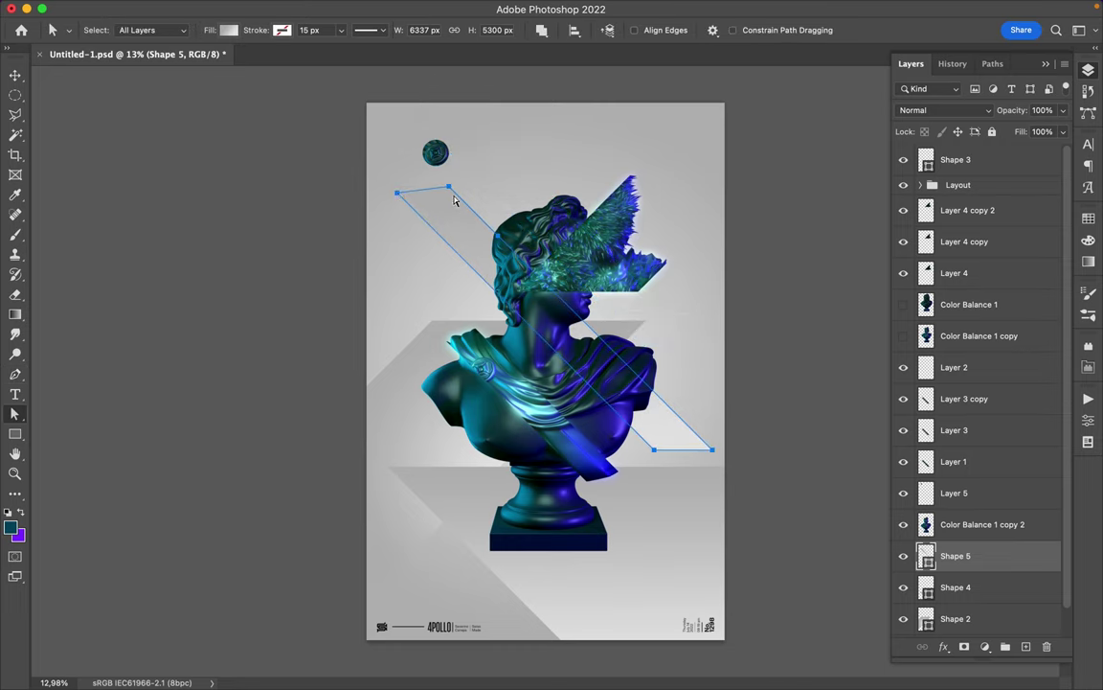
key(v)
drag(456, 141, 456, 281)
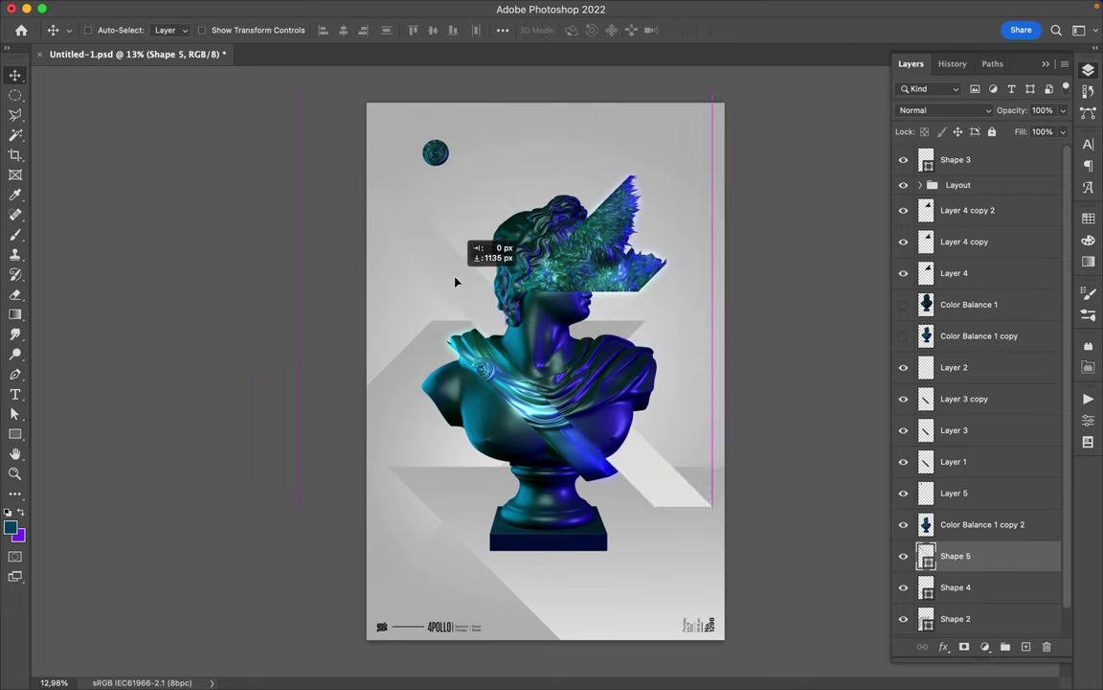
Target the Color Balance 1 copy 2 bust layer and start outlining the pedestal base.
key(alt+bracketright)
key(l)
click(515, 482)
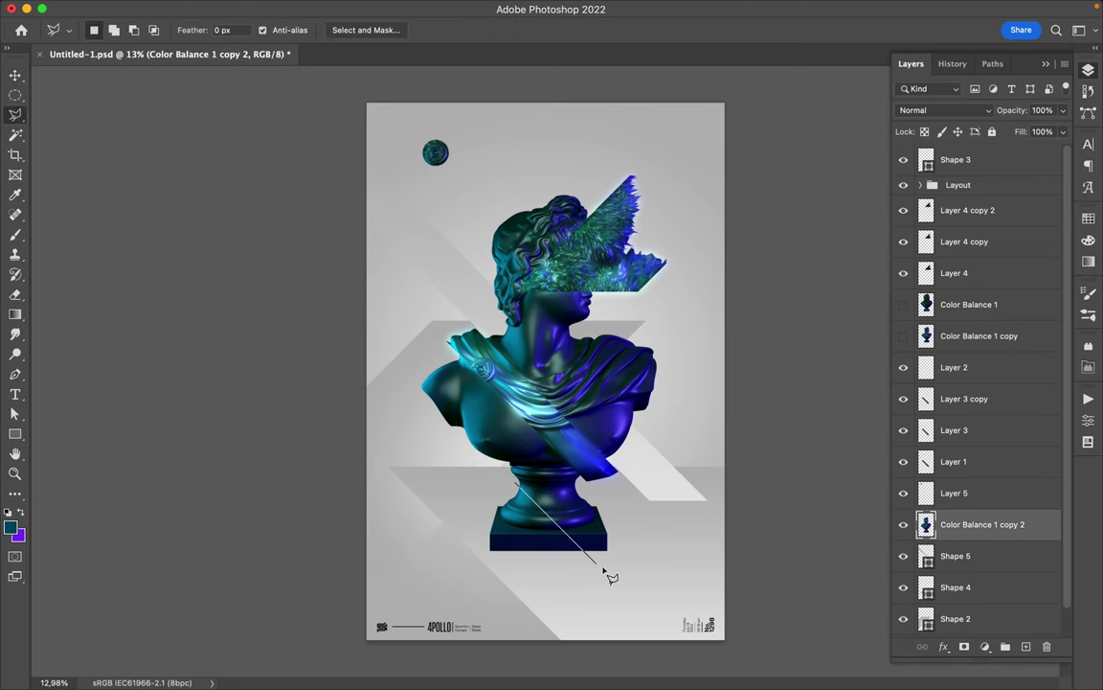
Copy the pedestal piece to a new layer and move it left and up.
click(517, 487)
key(ctrl+j)
key(v)
mouse_move(540, 537)
mouse_down()
mouse_move(510, 518)
mouse_move(494, 522)
mouse_up()
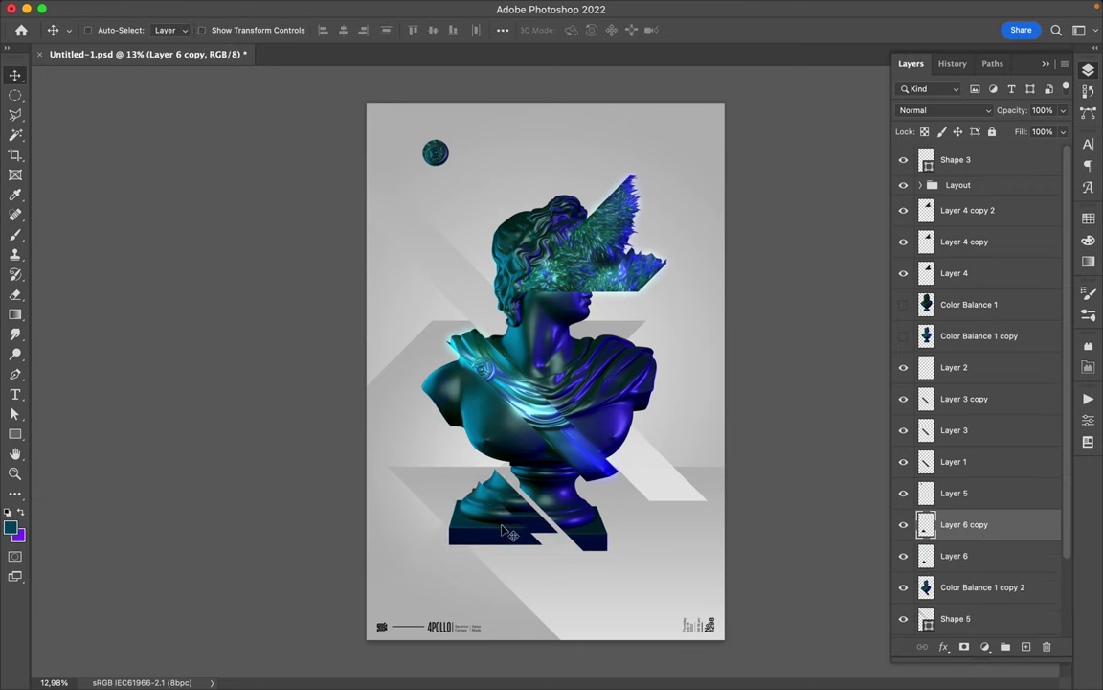
key(alt+bracketleft)
key(ctrl+t)
key(Return)
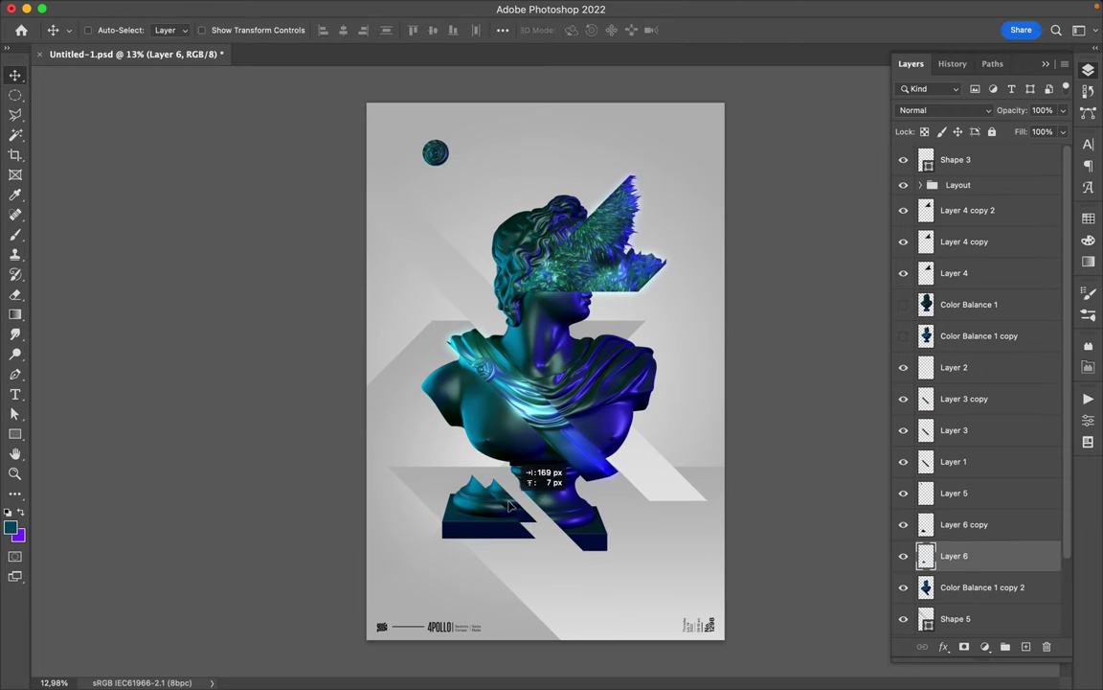
Add another pedestal copy further left beneath Layer 6 and select all three slices.
key(ctrl+bracketleft)
key(ctrl+t)
drag(503, 513, 494, 522)
key(Return)
key(alt+shift+bracketright)
key(alt+shift+bracketright)
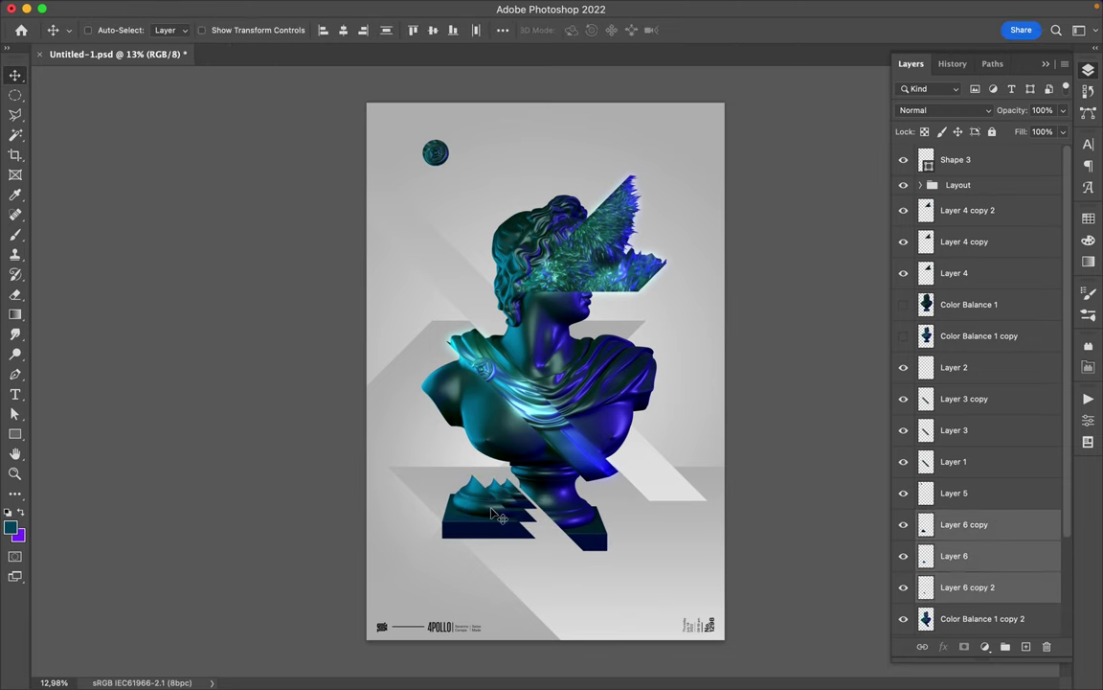
scroll(581, 240, up, 3)
key(a)
key(ctrl+v)
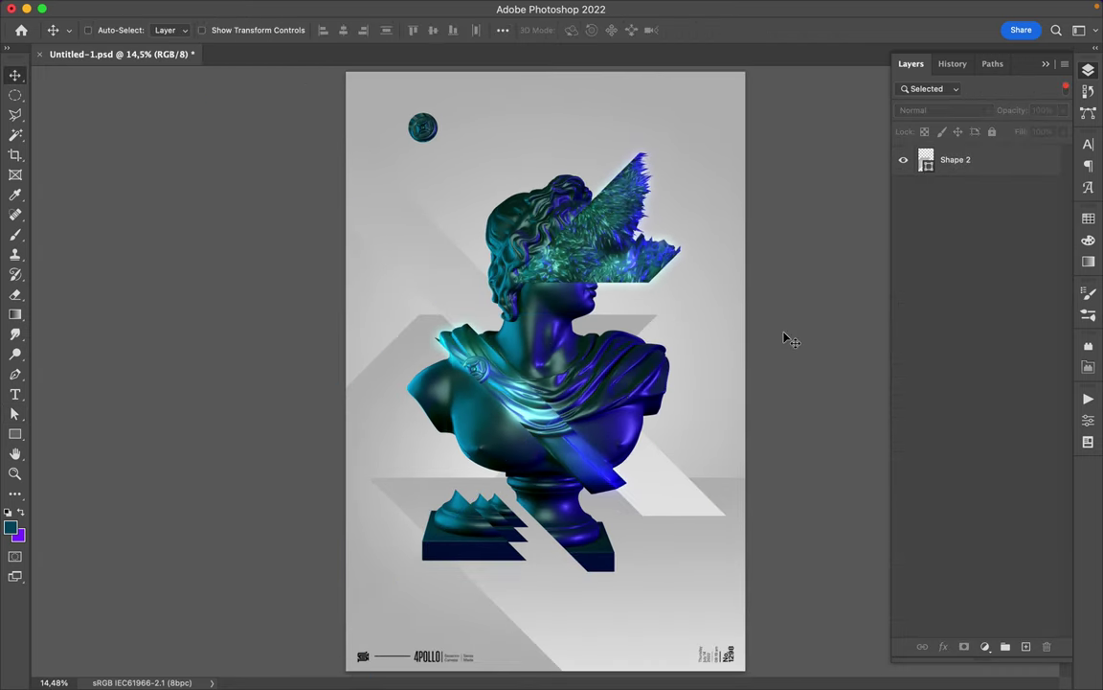
Create a new Layer 7, load the bust silhouette selection, and switch to the Paint Bucket.
key(ctrl+shift+alt+n)
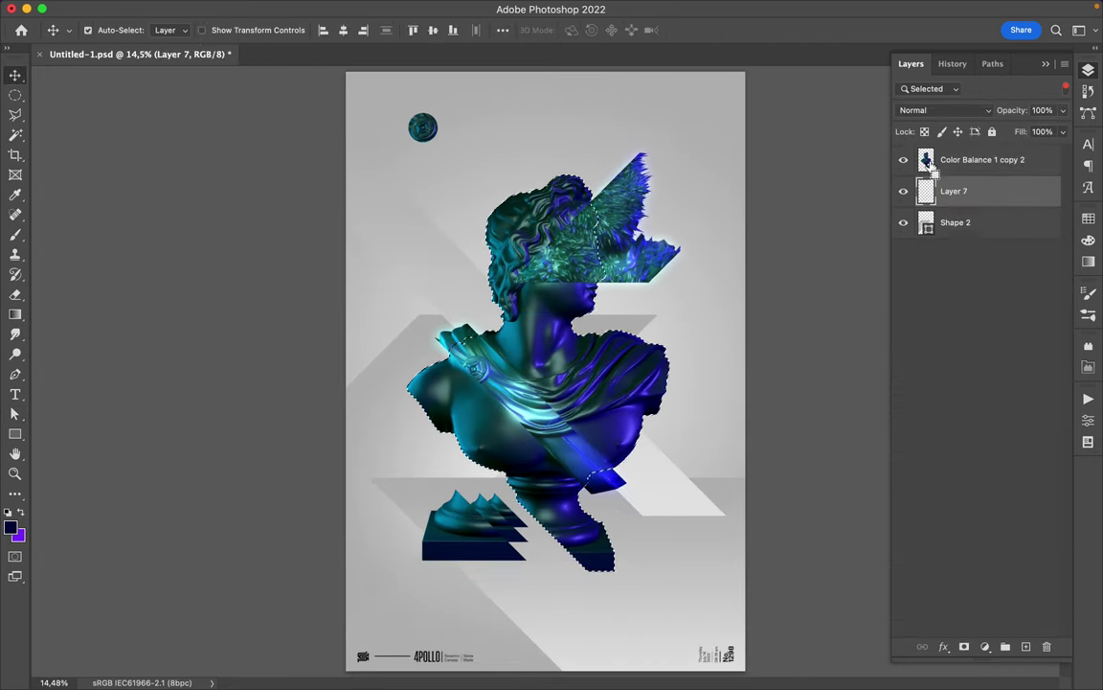
ctrl+click(927, 222)
click(15, 314)
key(shift+g)
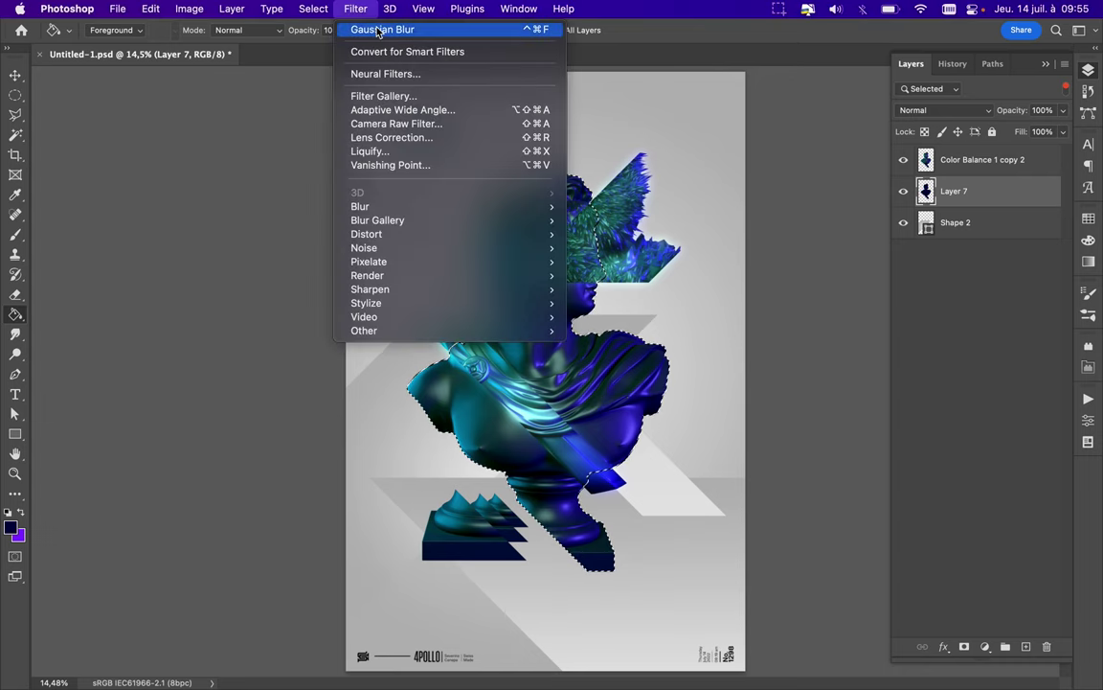
Gaussian-blur the dark Layer 7 silhouette and shift it to the right.
click(357, 8)
key(ctrl+d)
key(m)
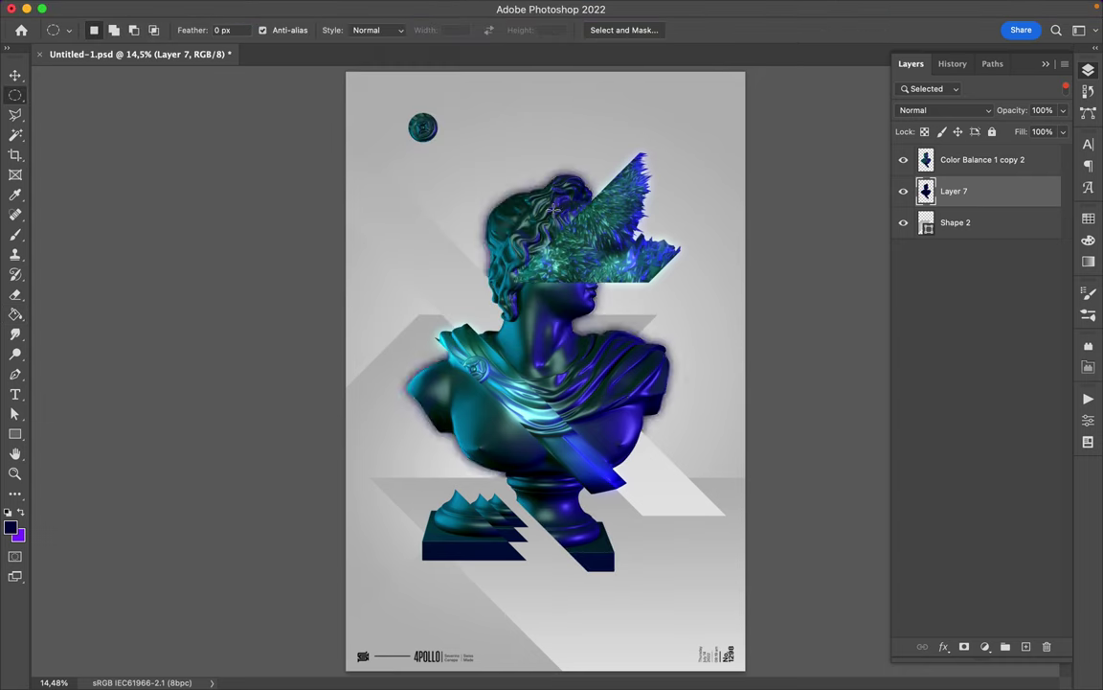
key(v)
drag(550, 369, 603, 369)
Warp the blurred shadow, bowing its top upward and curving its bottom edge, then save.
key(ctrl+t)
right_click(536, 370)
click(568, 190)
drag(568, 190, 565, 139)
drag(443, 503, 487, 572)
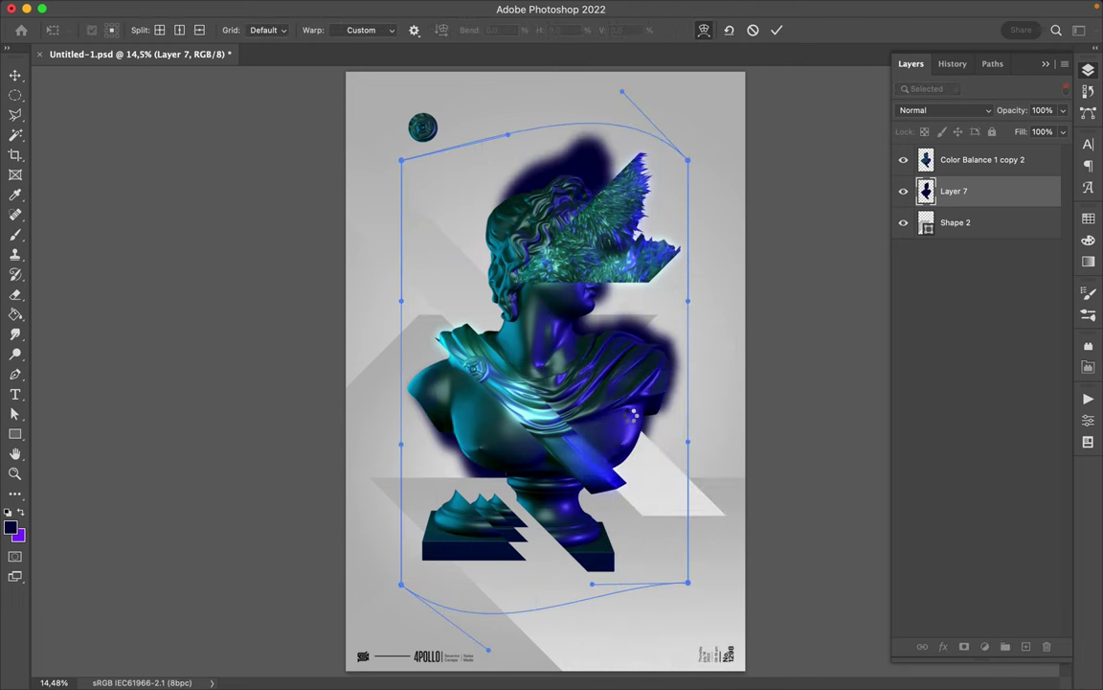
key(Return)
key(ctrl+s)
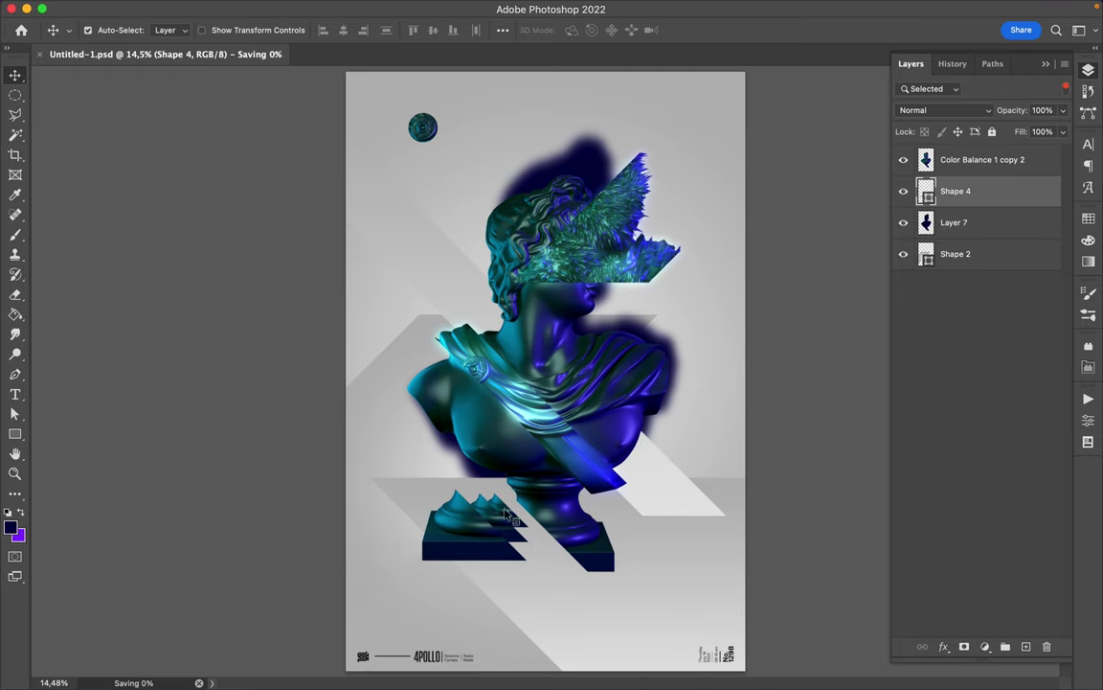
Move Layer 3 copy, Layer 3 and Layer 1 up under Shape 3.
drag(968, 284, 953, 199)
click(963, 524)
shift+click(958, 588)
drag(981, 552, 951, 204)
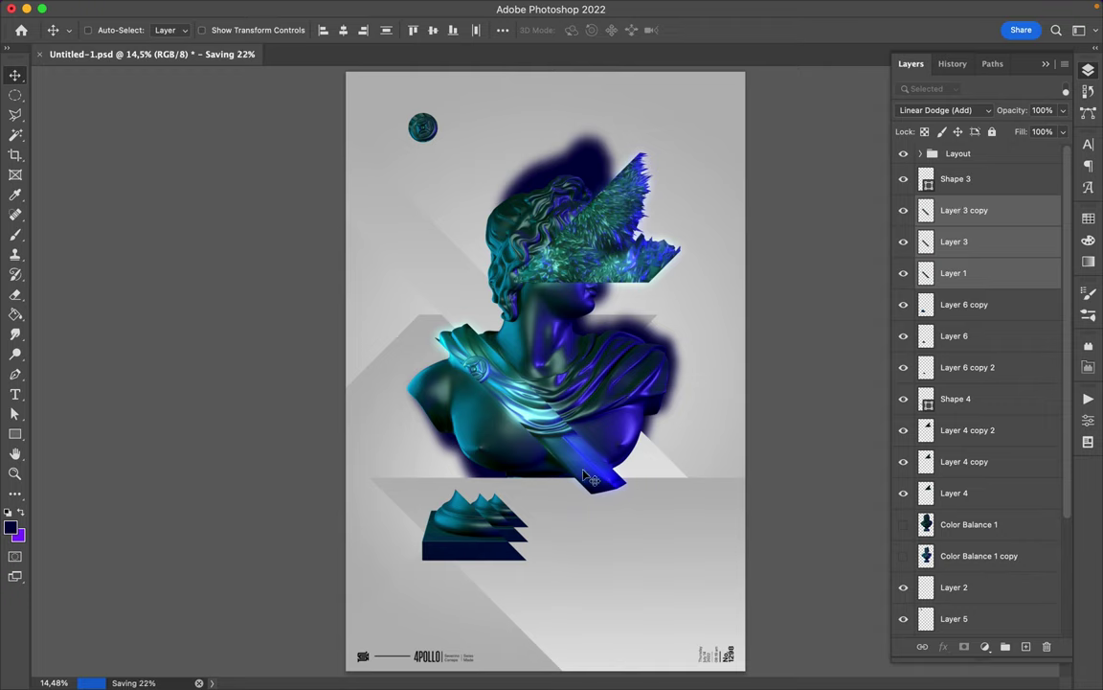
Set shadow Layer 7 to Multiply blend mode with Fill at 48%.
scroll(977, 383, down, 5)
click(954, 620)
click(943, 110)
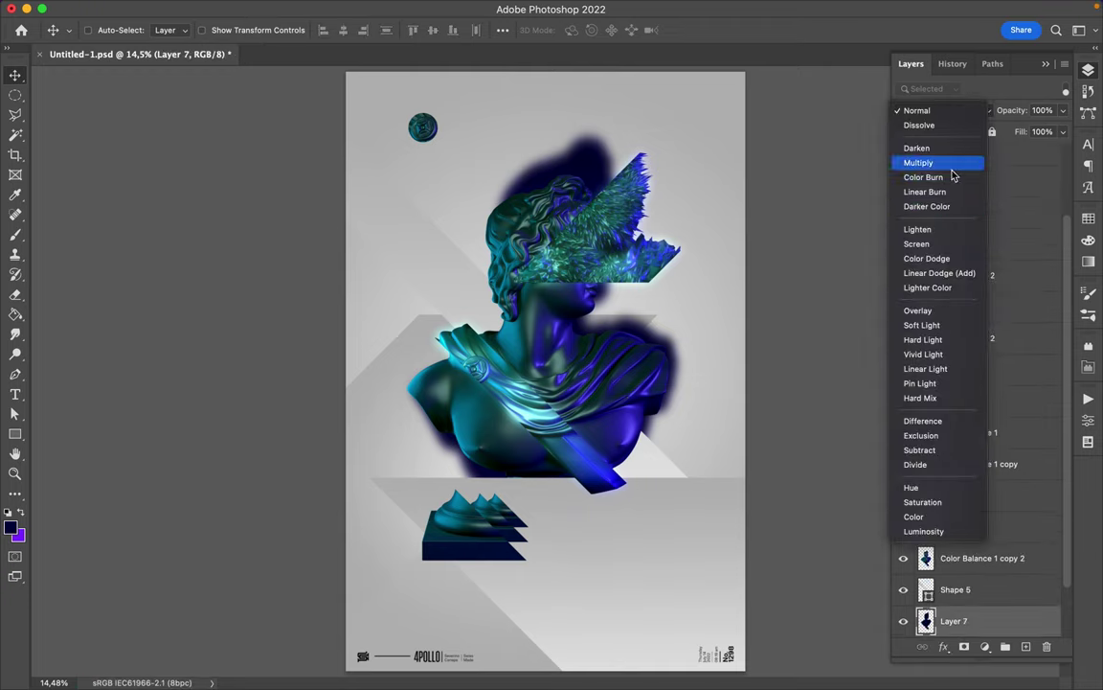
click(943, 163)
drag(1062, 131, 1035, 154)
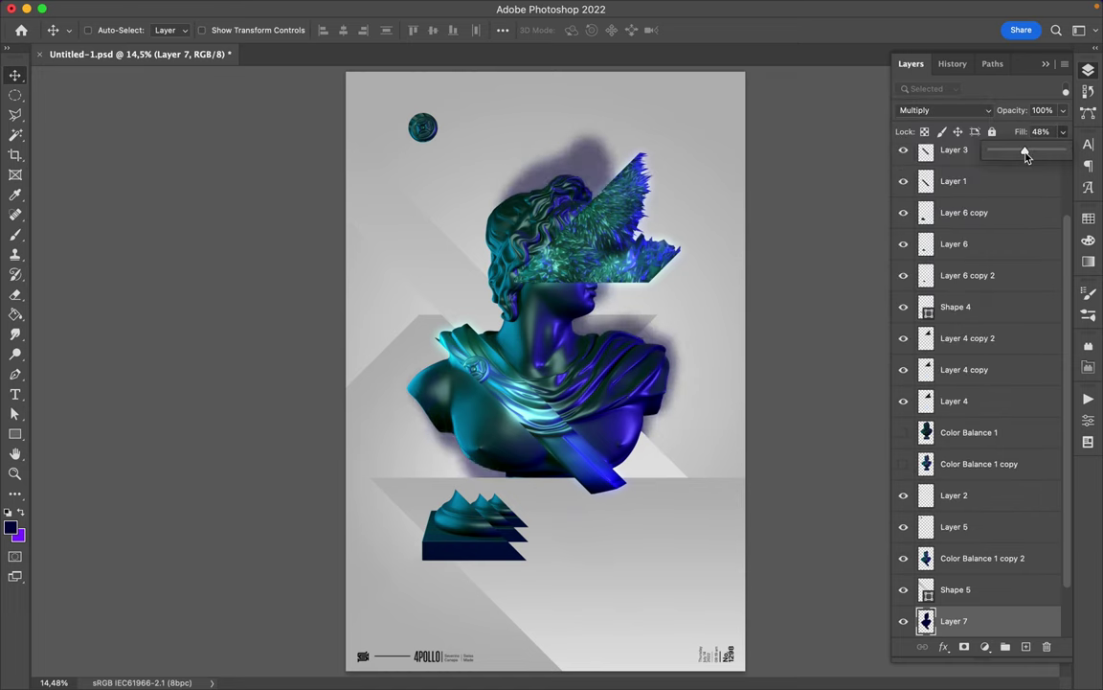
Select the three streak layers and move the blue drape strip right and down.
shift+click(954, 222)
key(ctrl+t)
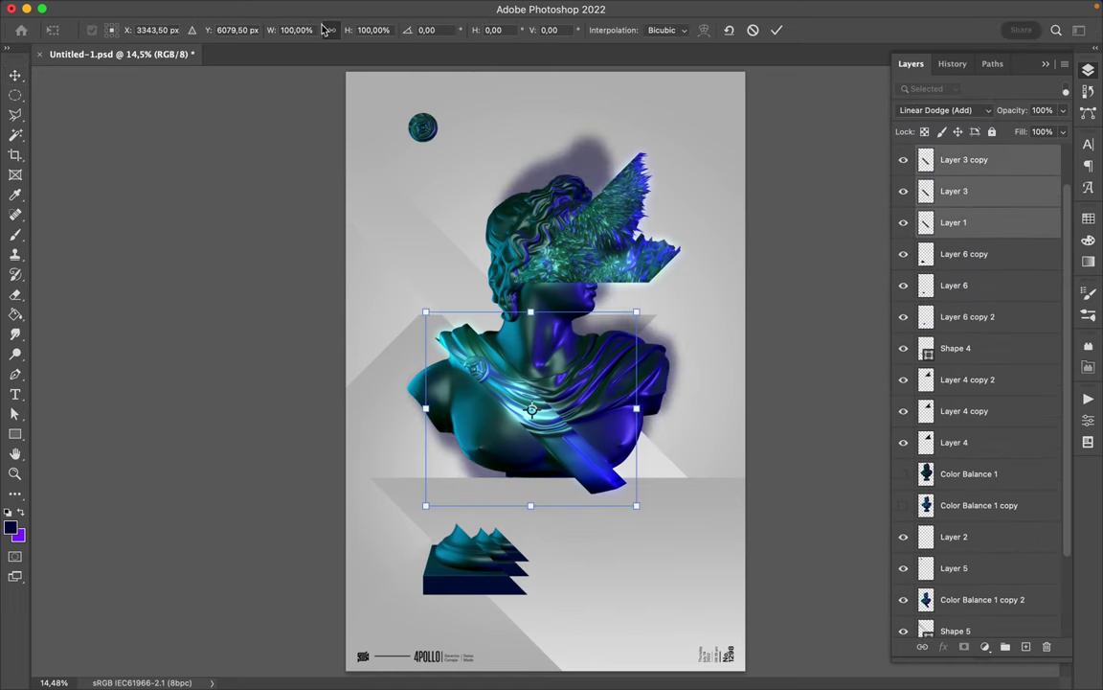
key(Return)
drag(571, 459, 603, 467)
Duplicate diagonal stripe Shape 5, move the copy up, and bring Layer 4 copy 2 to the top.
scroll(367, 276, up, 3)
scroll(367, 276, up, 3)
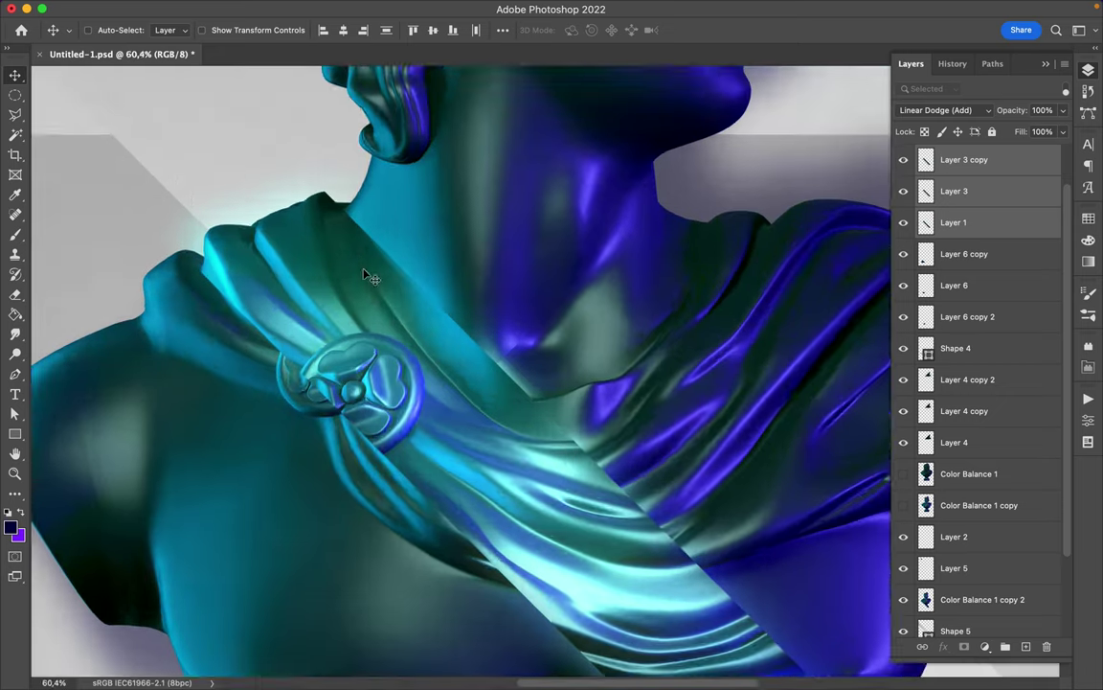
scroll(370, 276, down, 5)
scroll(296, 394, down, 3)
ctrl+click(454, 275)
key(ctrl+shift+bracketright)
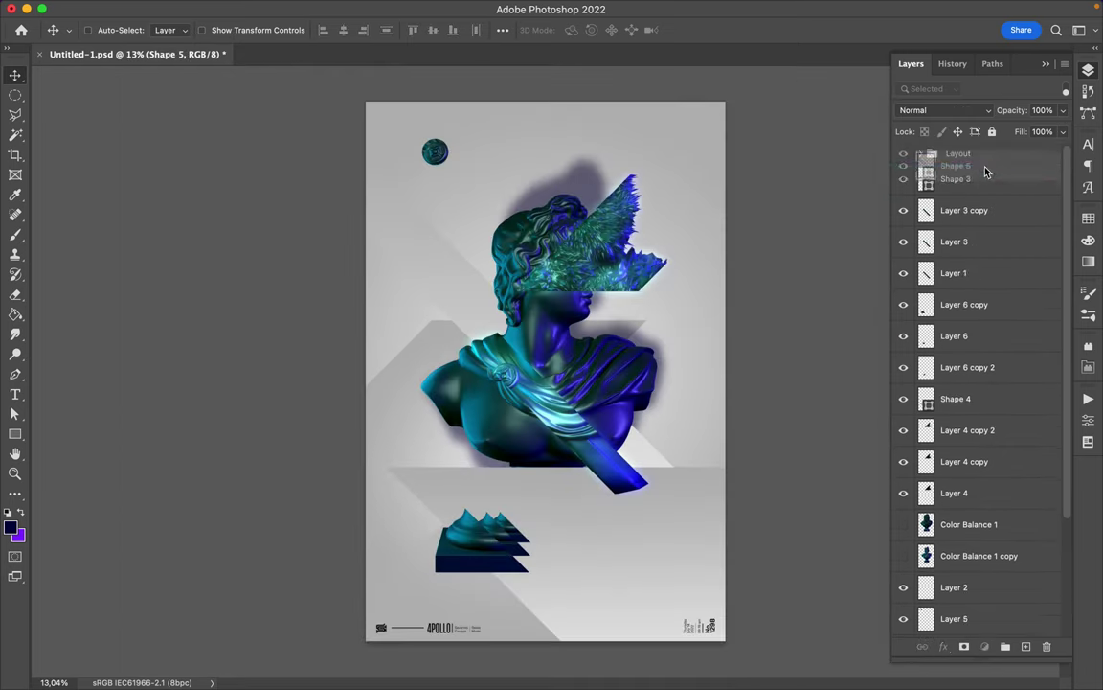
drag(454, 275, 389, 180)
drag(967, 462, 965, 192)
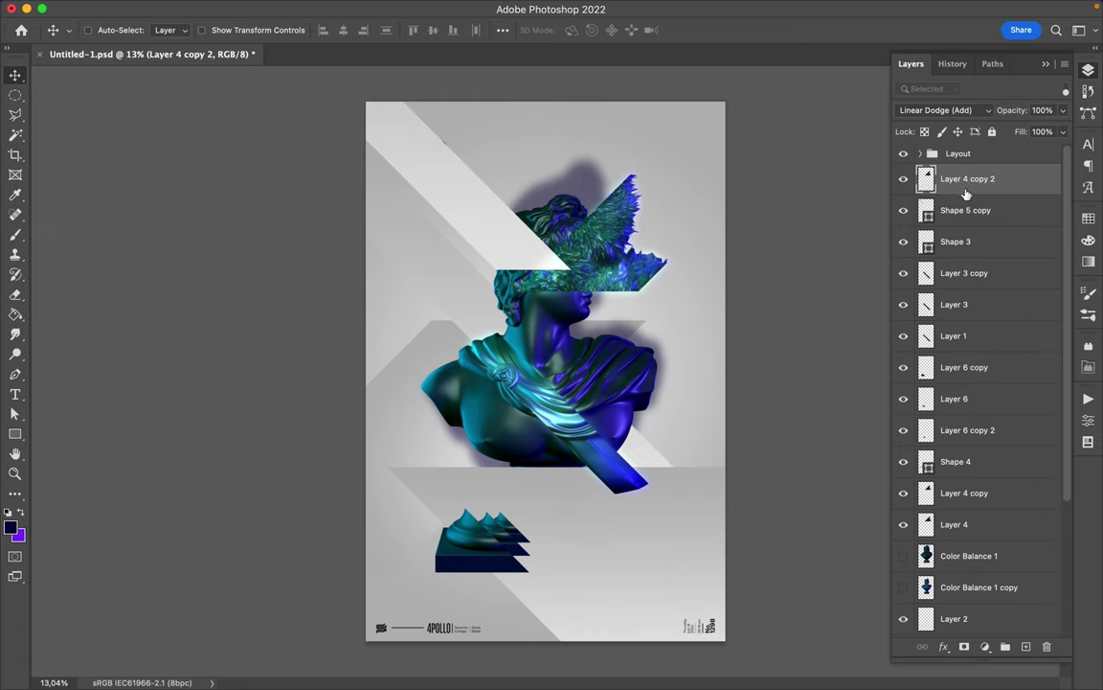
Move the Layer 4 furry slices and Layer 5 to the top of the stack, nudging the white stripe.
click(963, 492)
shift+click(967, 527)
drag(967, 527, 965, 192)
drag(468, 191, 475, 216)
click(953, 618)
drag(953, 594, 962, 153)
Rasterize white stripe Shape 5 copy and cut away its excess with the Polygonal Lasso.
click(965, 304)
key(ctrl+t)
scroll(230, 137, down, 2)
key(Return)
scroll(230, 137, down, 1)
right_click(972, 309)
click(862, 591)
key(l)
click(337, 94)
key(Escape)
Pen-draw a four-corner pale vertical band, Shape 6, down the poster's left side.
scroll(356, 300, up, 2)
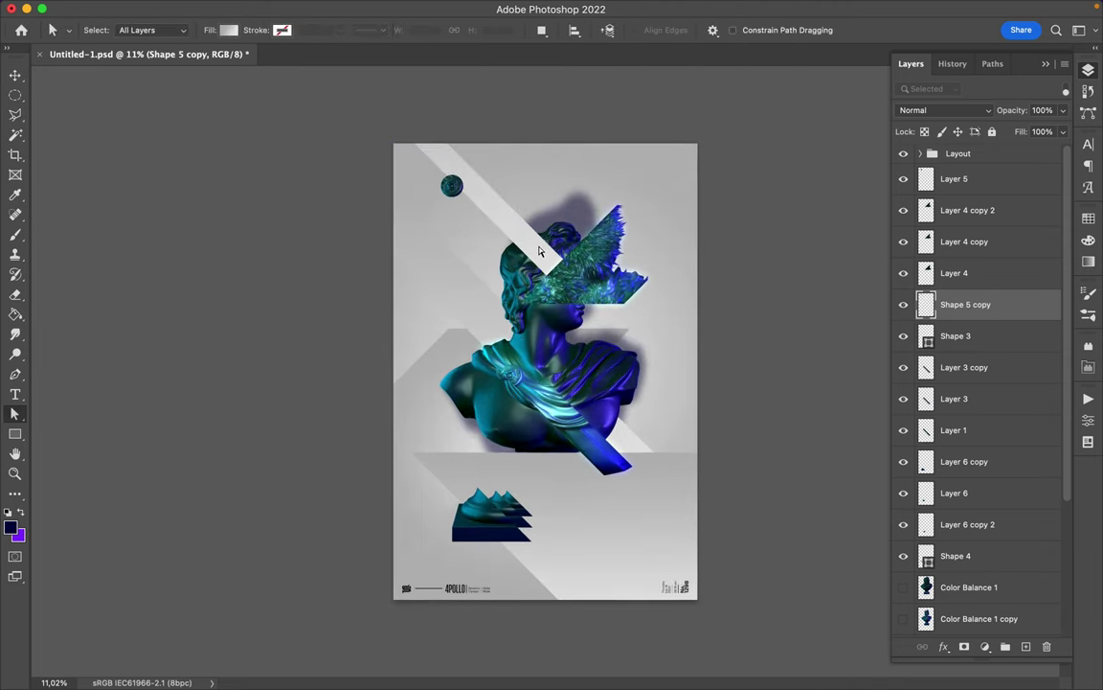
key(p)
ctrl+click(431, 364)
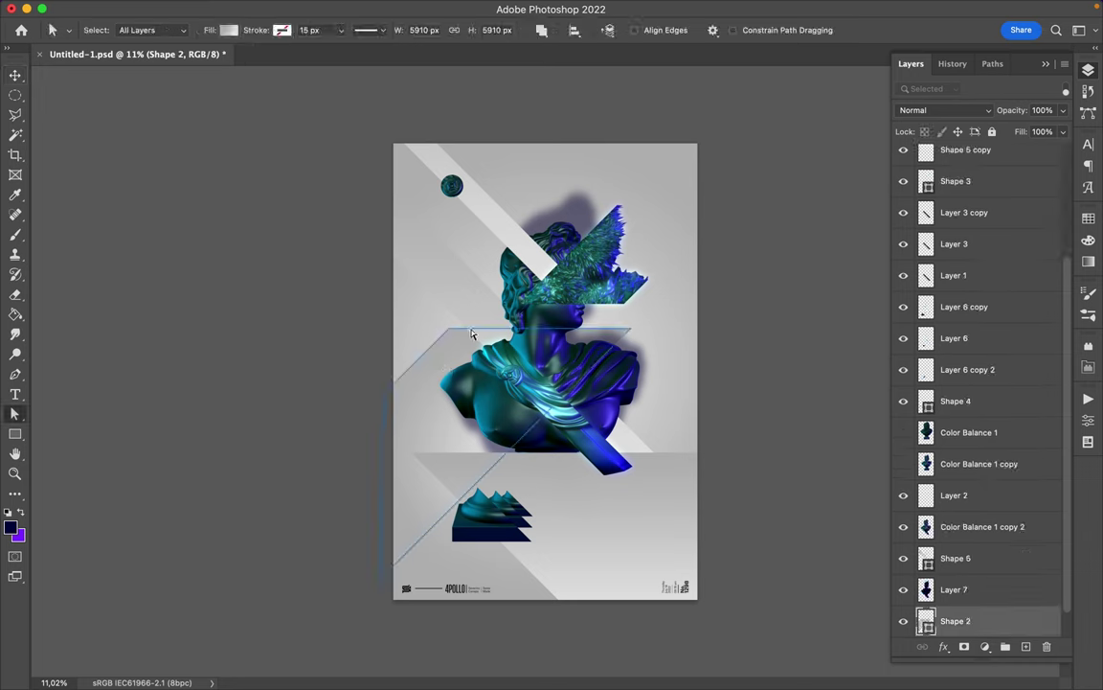
click(451, 610)
click(387, 610)
click(387, 134)
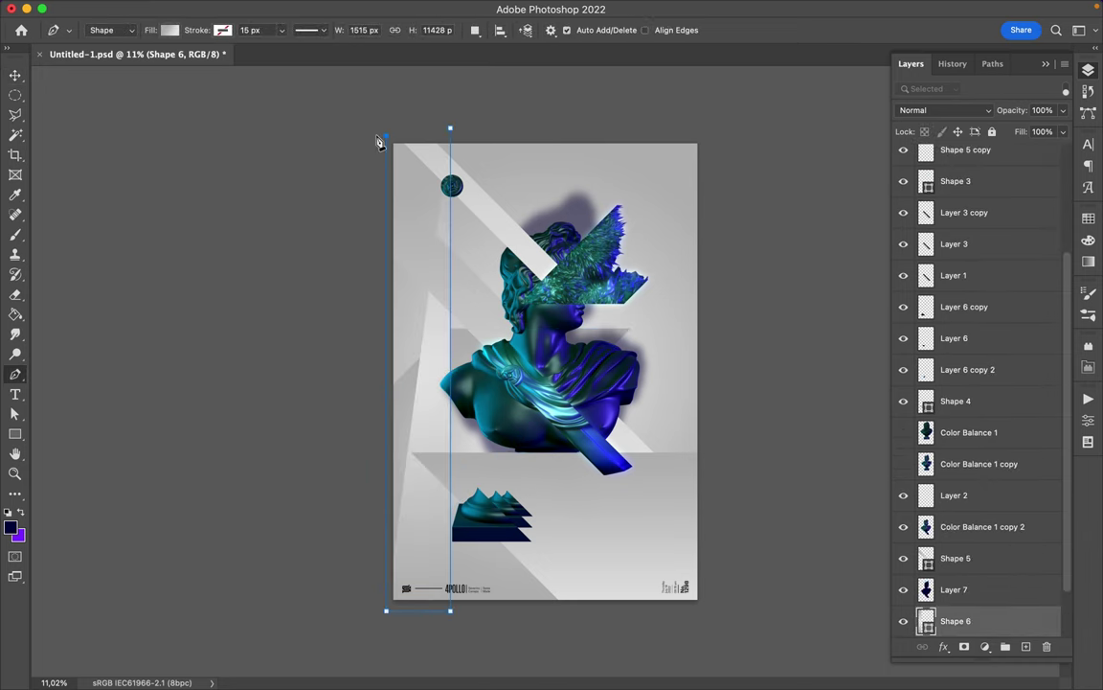
click(450, 127)
Move the new band lower in the layer stack and shift Shape 4 right and down.
key(v)
drag(958, 370, 1006, 517)
drag(660, 490, 635, 496)
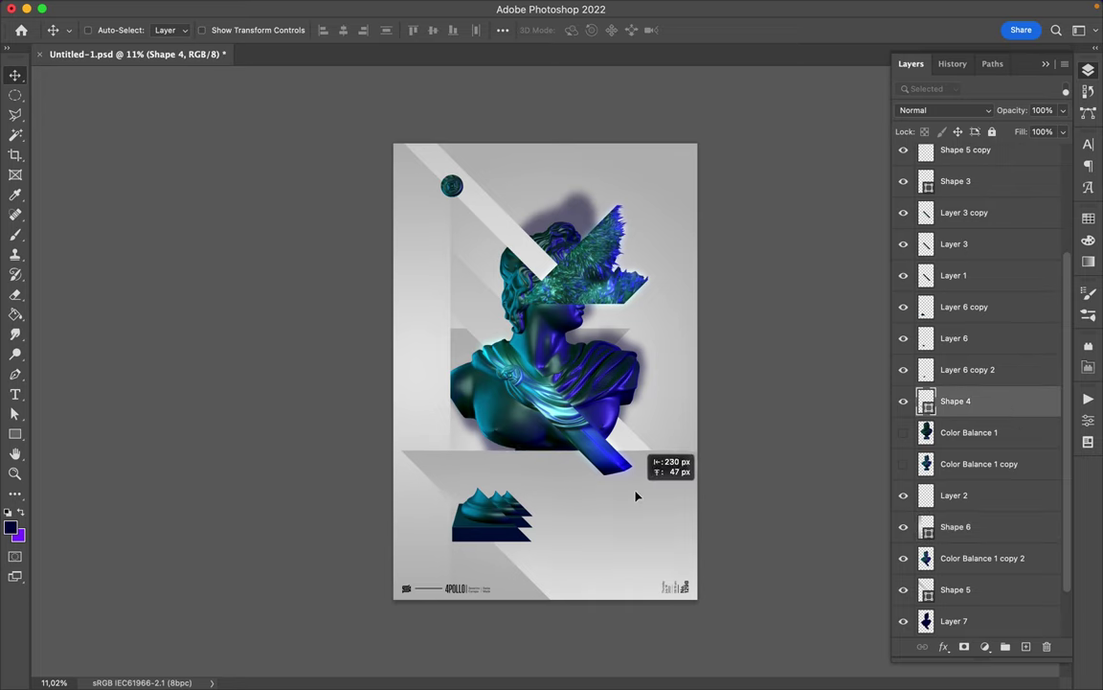
scroll(545, 374, up, 2)
Nudge the three pedestal slices and move the small teal medallion onto the white band.
shift+super+click(481, 591)
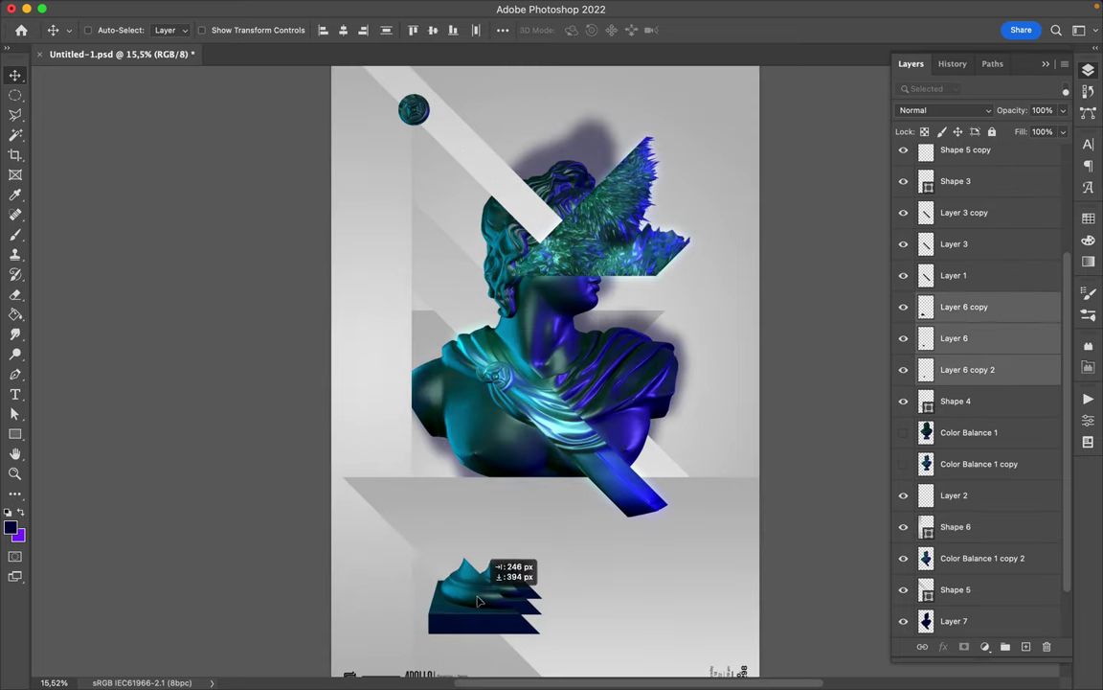
drag(483, 571, 492, 575)
drag(430, 144, 468, 178)
scroll(571, 352, up, 15)
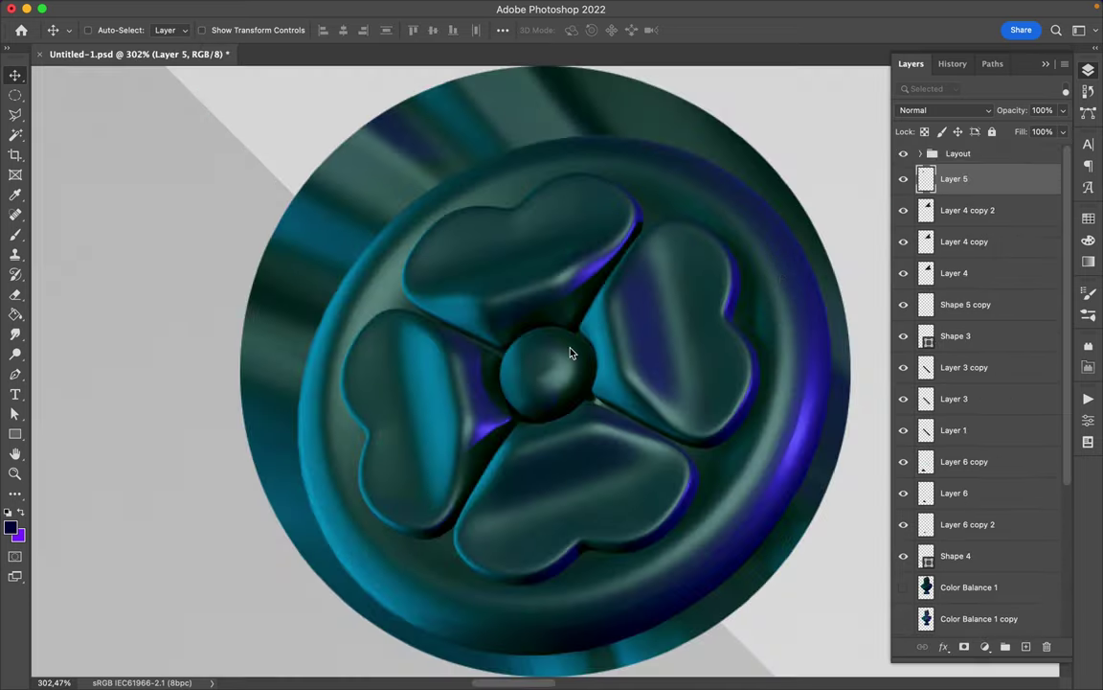
Duplicate the medallion, Gaussian-blur the copy, and set it to Linear Dodge (Add).
key(super+0)
key(super+j)
click(312, 9)
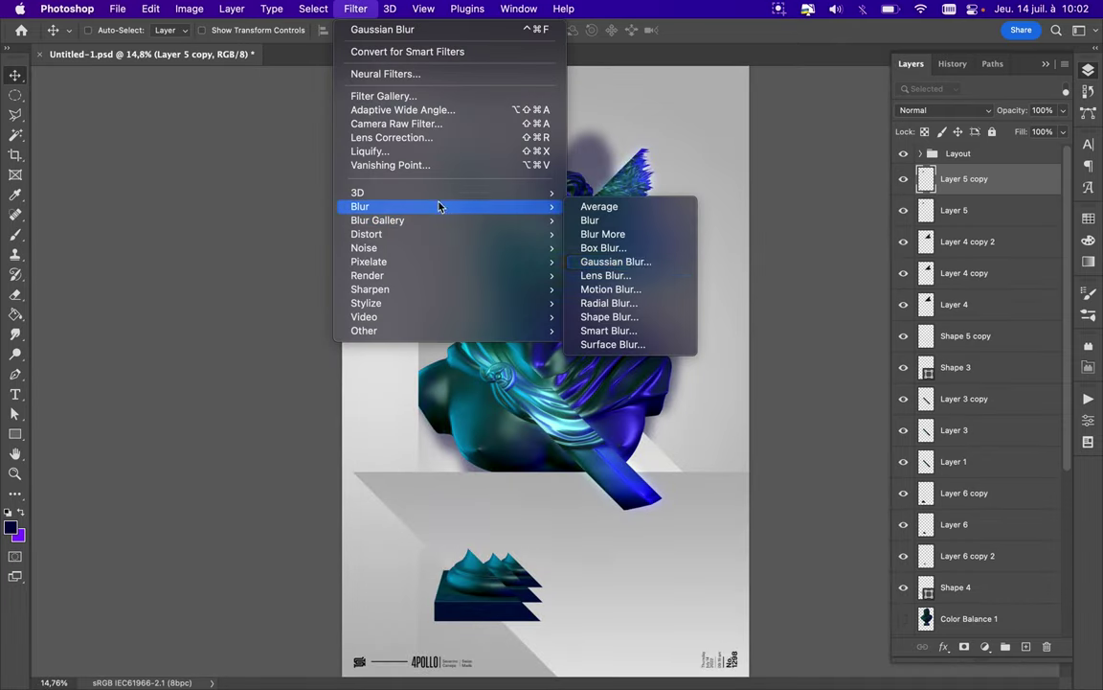
click(623, 280)
key(Return)
click(948, 110)
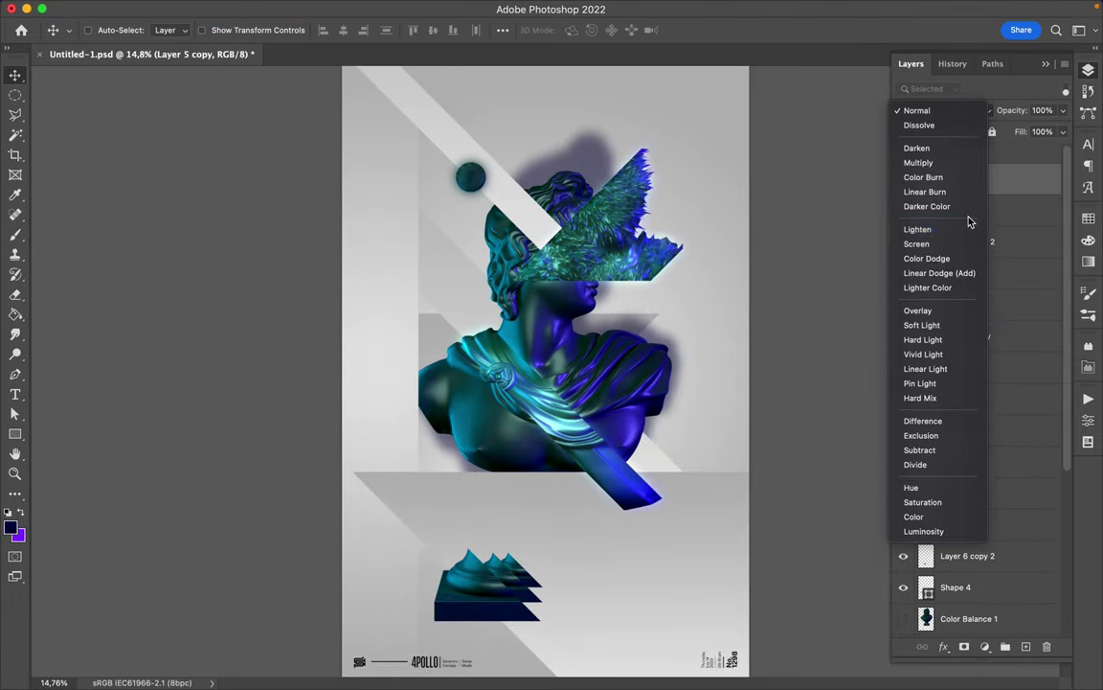
click(967, 273)
Copy the medallion and glow pair twice more as a staggered trail toward the head.
shift+click(1020, 210)
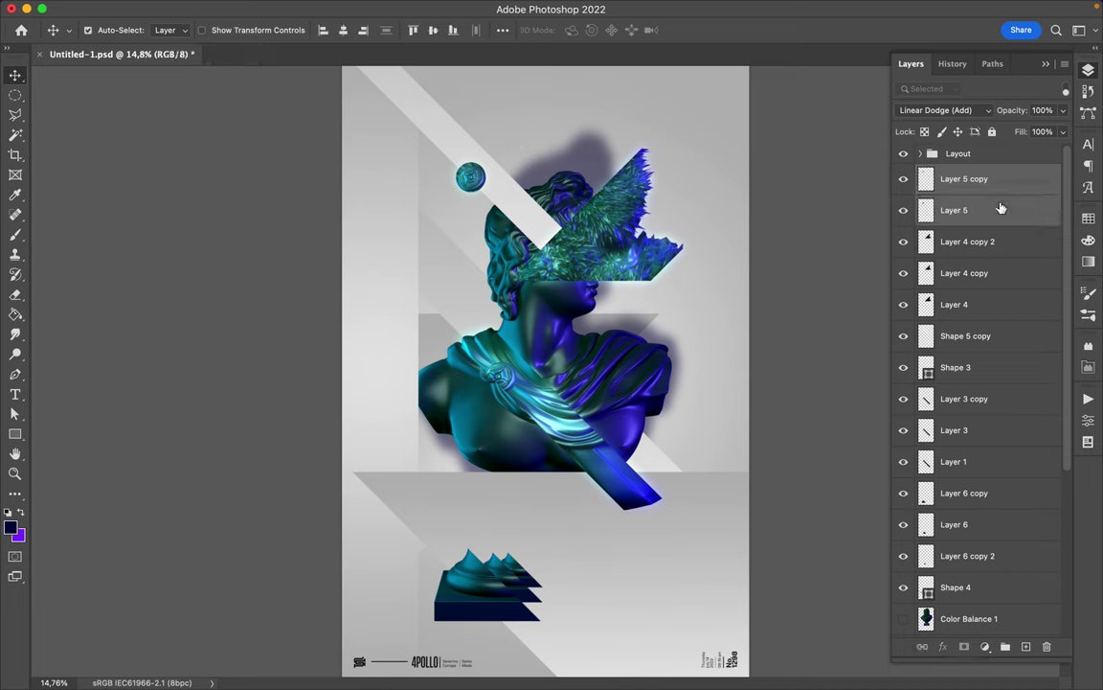
drag(489, 199, 486, 192)
key(ctrl+t)
key(Return)
key(ctrl+t)
key(Return)
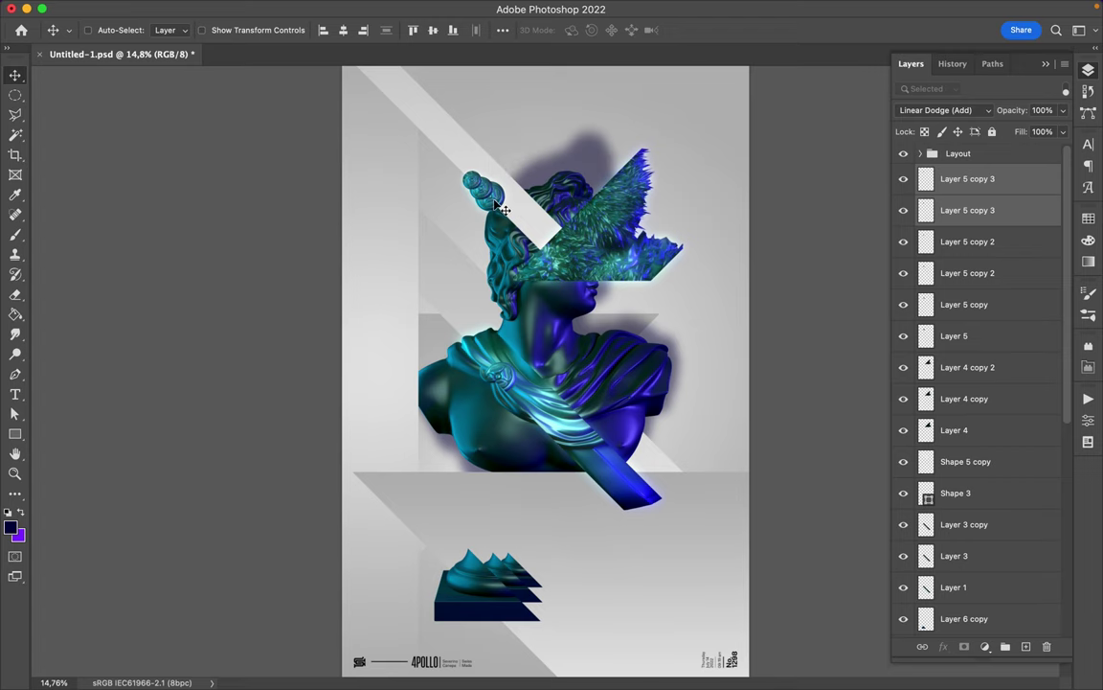
scroll(498, 206, down, 1)
ctrl+click(406, 345)
scroll(983, 528, down, 2)
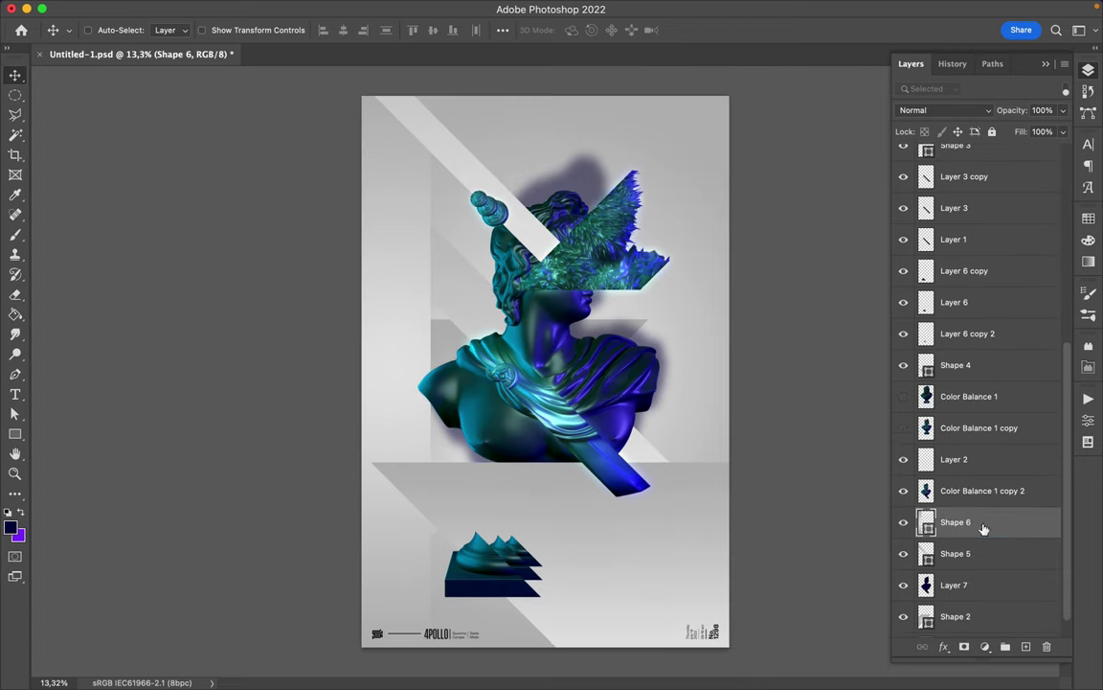
Duplicate the bottom wave slice, offsetting the copy slightly to the left.
ctrl+click(493, 567)
mouse_move(493, 571)
mouse_down()
mouse_move(473, 570)
mouse_move(480, 581)
mouse_up()
key(ctrl+t)
key(Return)
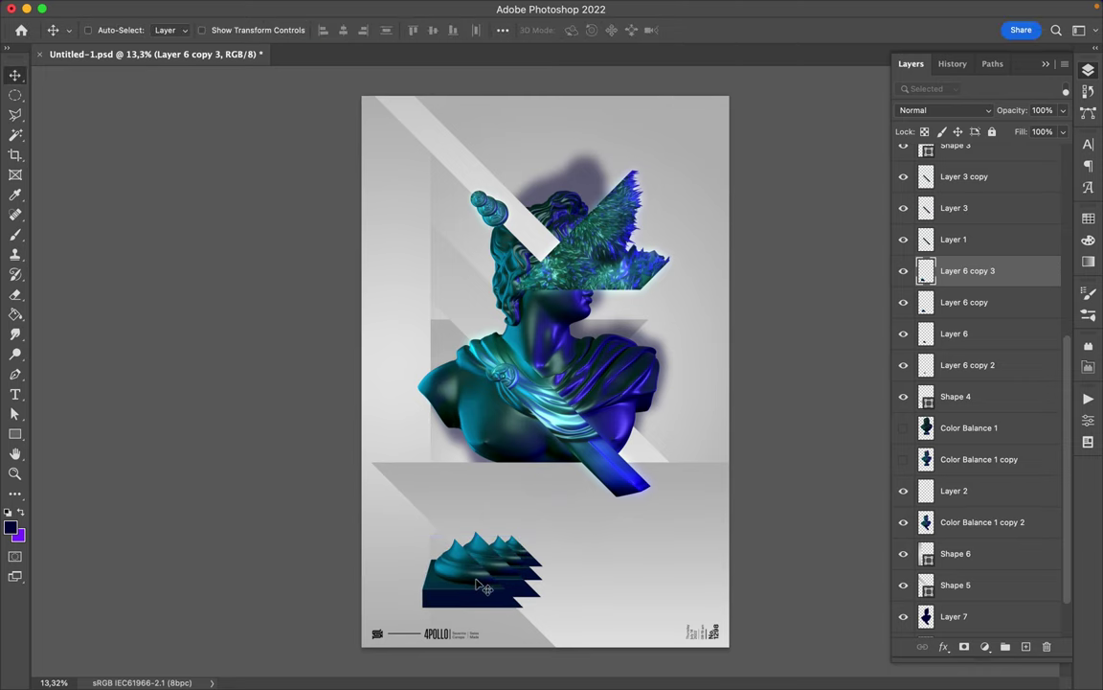
Shift the wave slices in pairs, including Layer 6 and its copies, to realign the stack.
ctrl+shift+click(500, 589)
drag(475, 595, 464, 575)
ctrl+click(517, 533)
drag(517, 534, 518, 530)
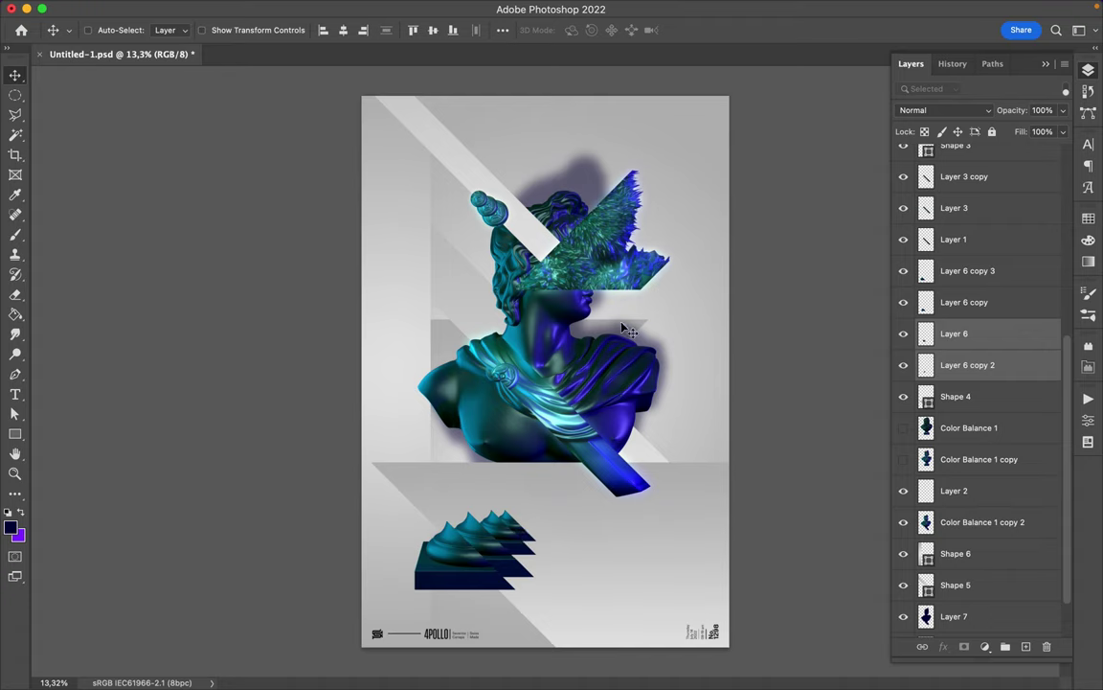
click(635, 542)
Draw a large grey circle, Ellipse 1, right of the bust, nudge it up-right, and save.
key(a)
key(u)
drag(556, 236, 729, 411)
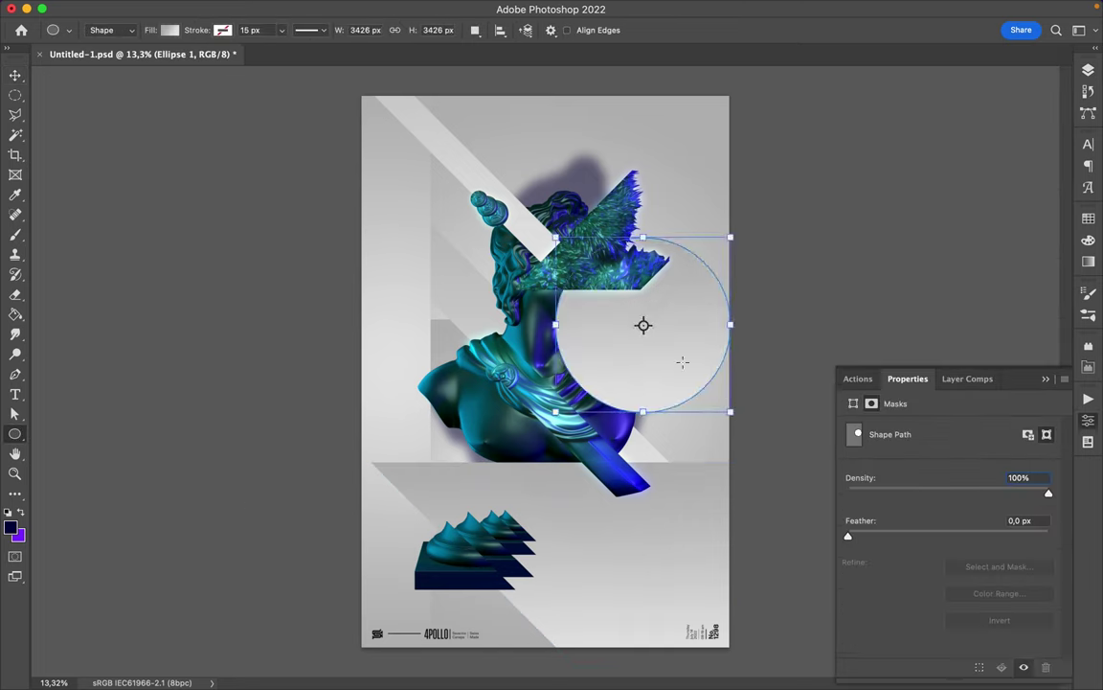
key(v)
drag(682, 362, 751, 352)
key(ctrl+s)
key(a)
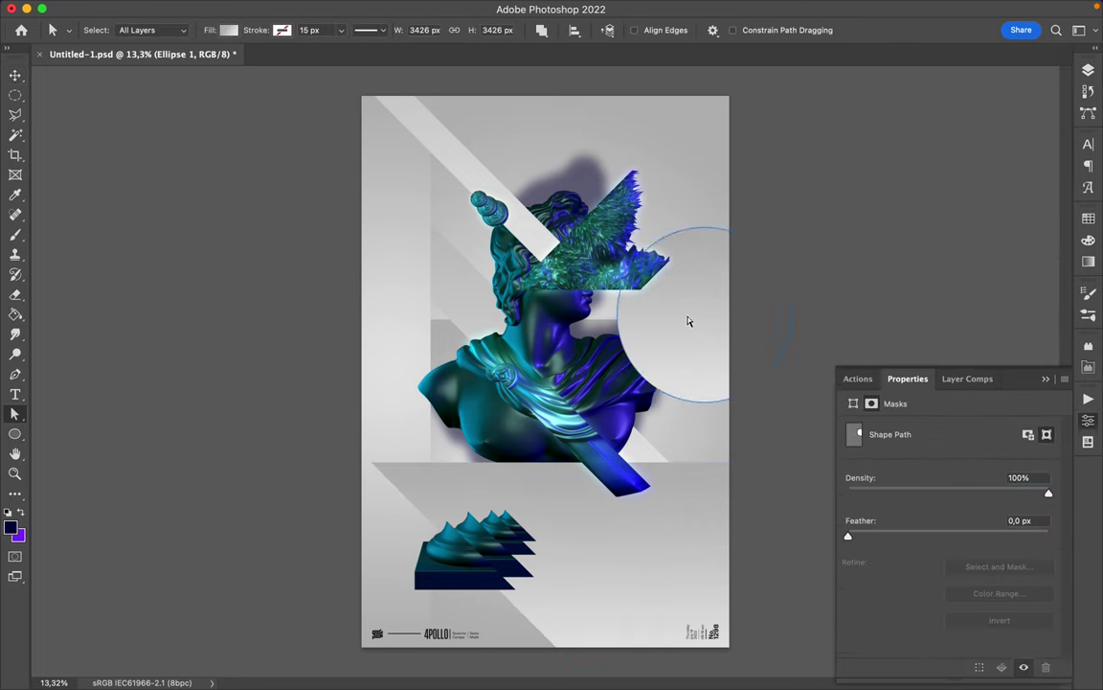
click(737, 263)
key(v)
Copy an oval of the bust's head to Layer 8 and clip it into the circle.
ctrl+click(694, 327)
key(m)
drag(431, 147, 677, 419)
key(ctrl+j)
key(v)
drag(560, 230, 588, 294)
key(F7)
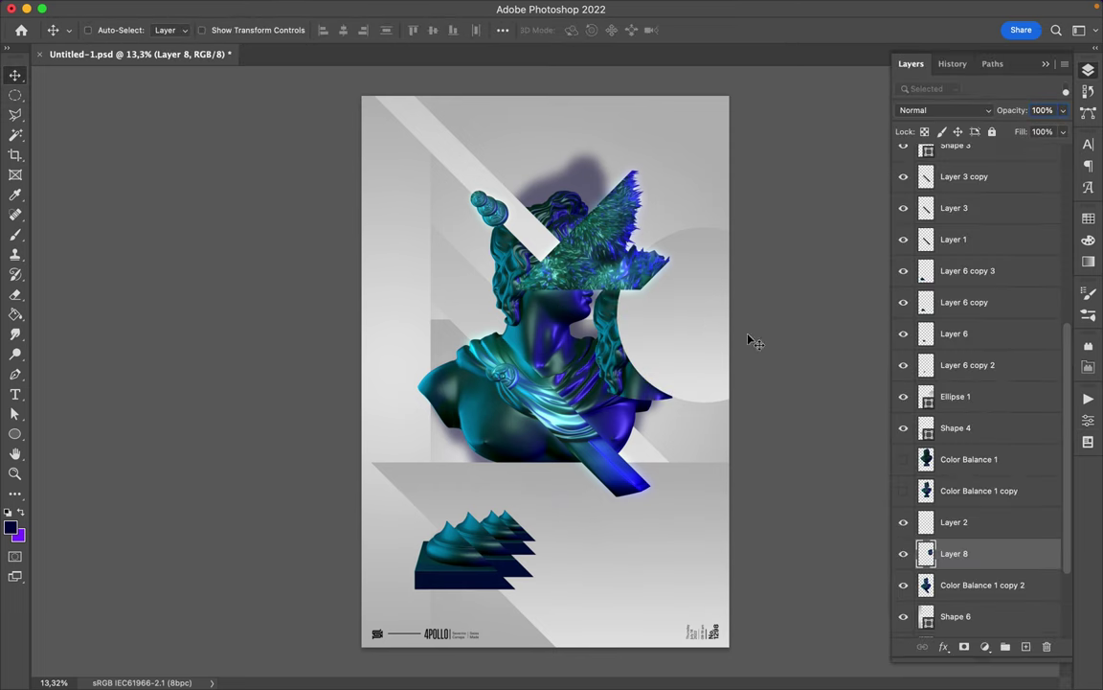
drag(958, 552, 972, 398)
Shrink the clipped head copy inside the circle.
key(ctrl+t)
drag(704, 287, 676, 308)
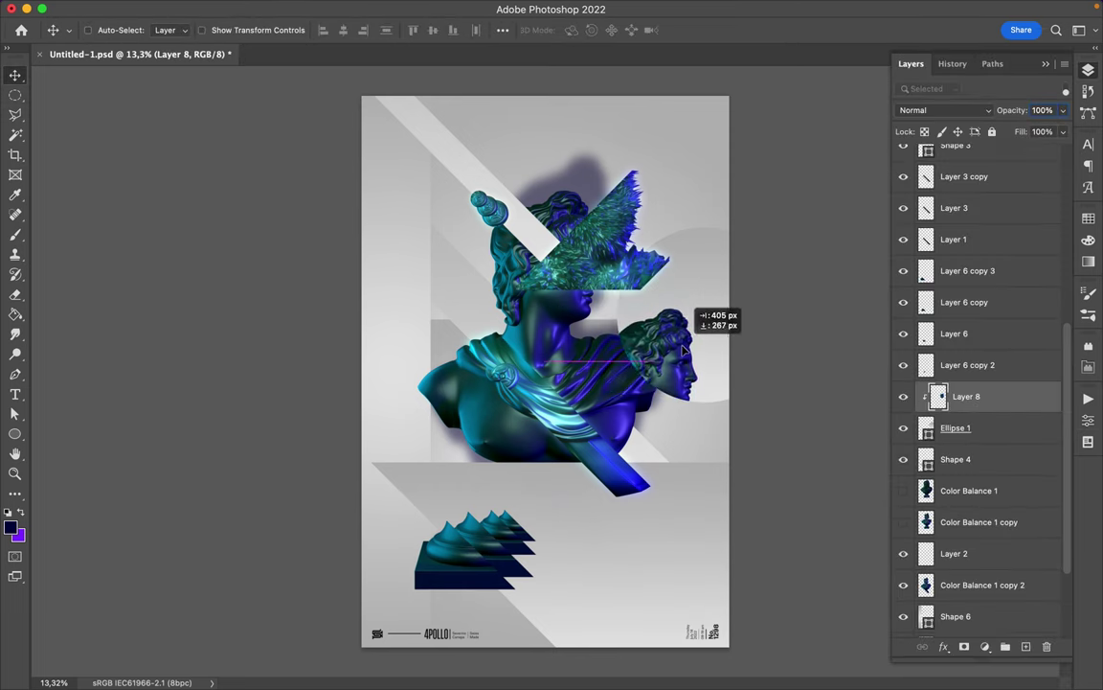
key(Return)
ctrl+click(603, 316)
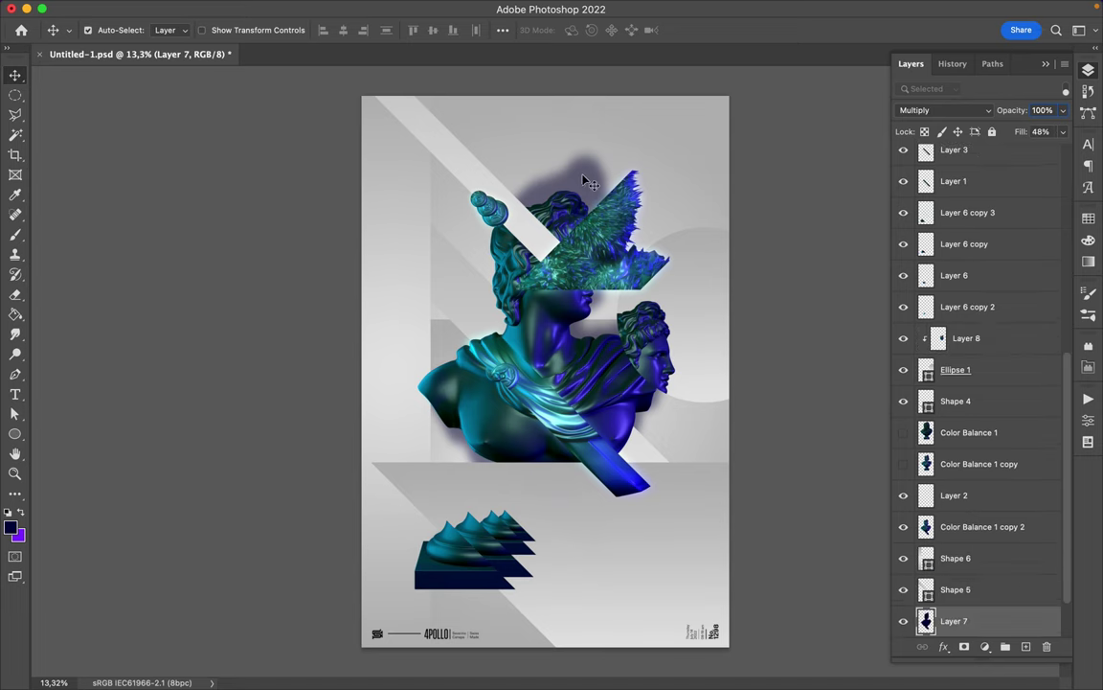
Warp the purple Layer 7 shadow and move its layer above Shape 6.
key(ctrl+t)
right_click(438, 268)
click(488, 421)
drag(469, 336, 461, 347)
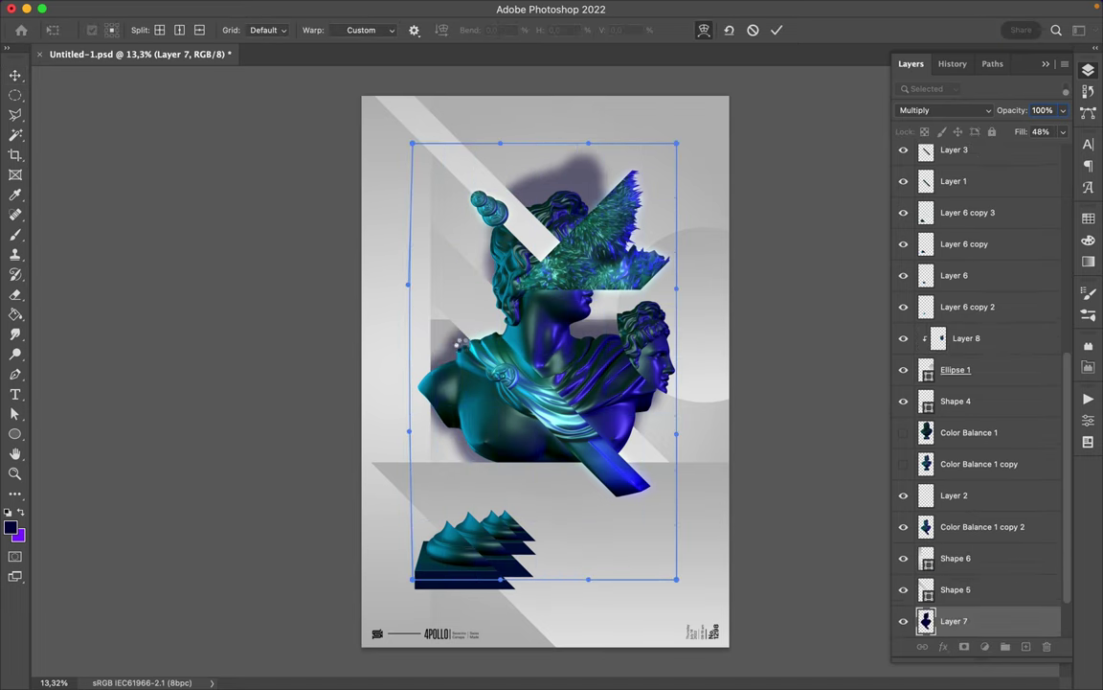
key(Return)
drag(952, 621, 948, 544)
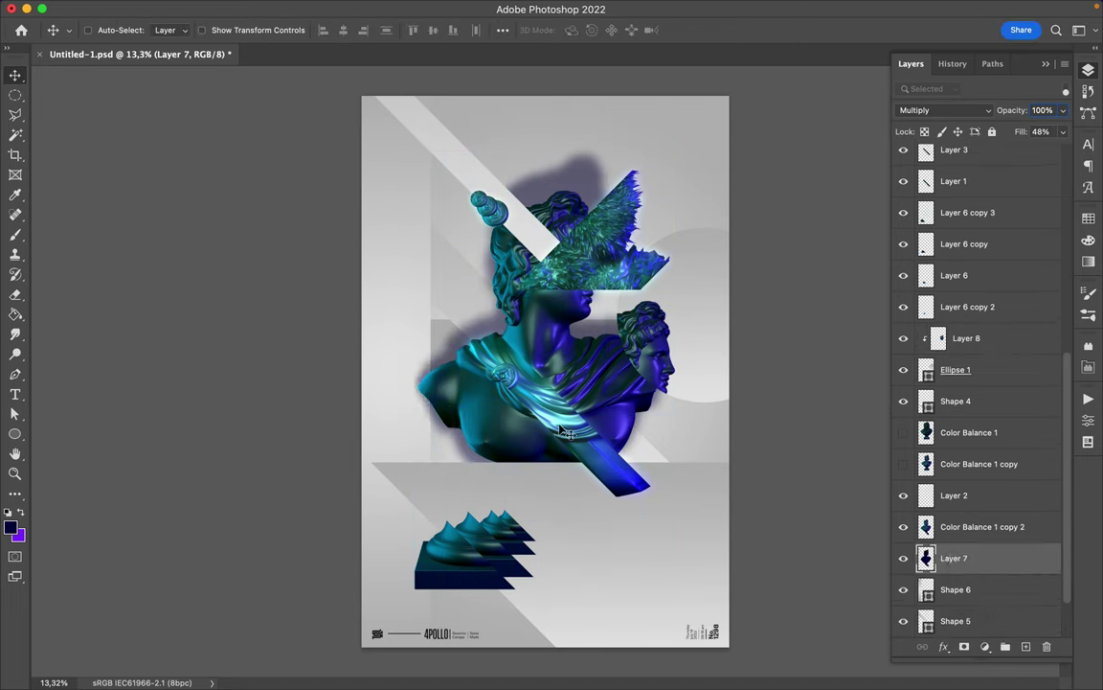
Stretch the shadow above the head and move the glowing diagonal band to the lower right.
key(ctrl+t)
right_click(585, 174)
click(603, 293)
drag(574, 229, 591, 187)
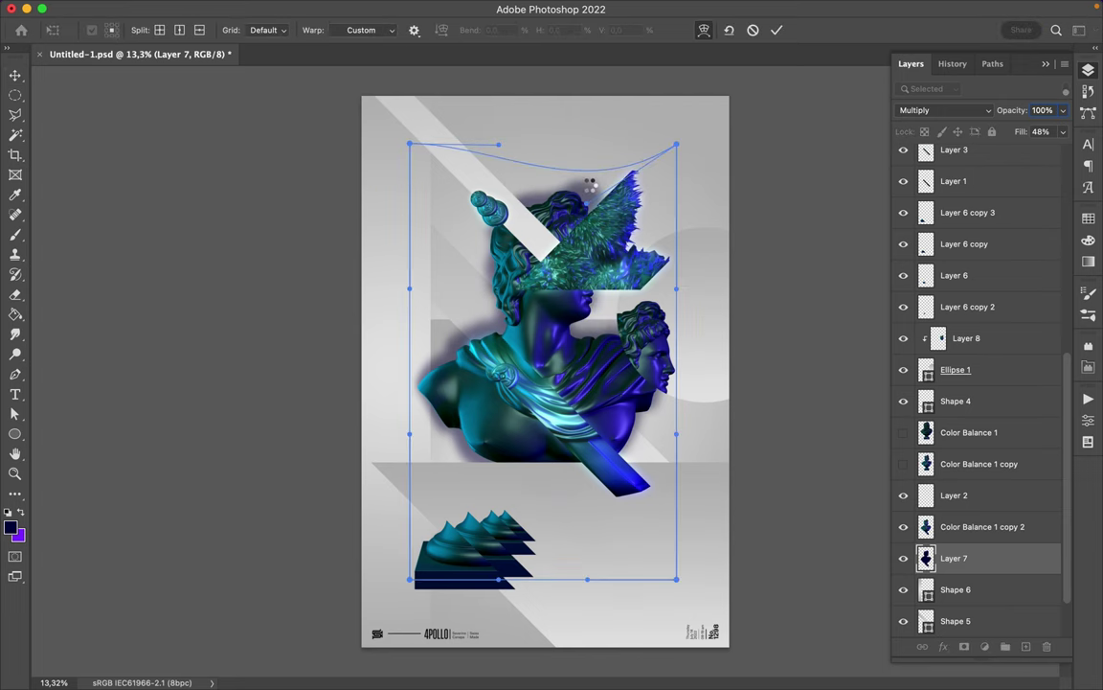
key(Return)
drag(531, 404, 672, 533)
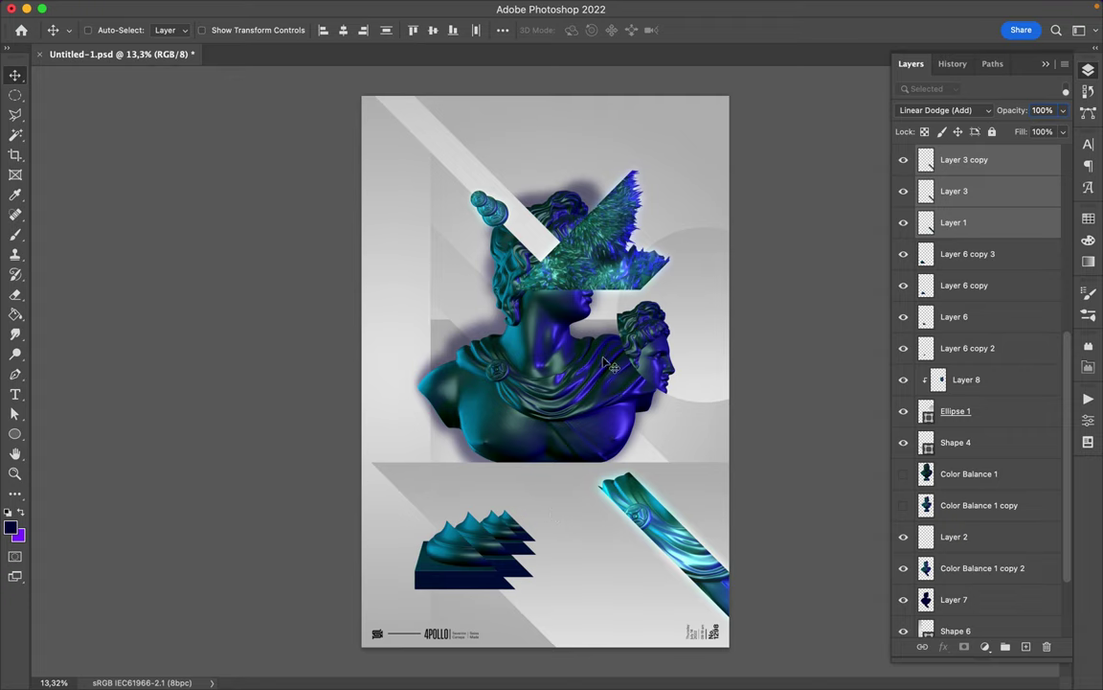
Draw a pale diagonal band shape with the Pen tool and move it down across the bust.
key(p)
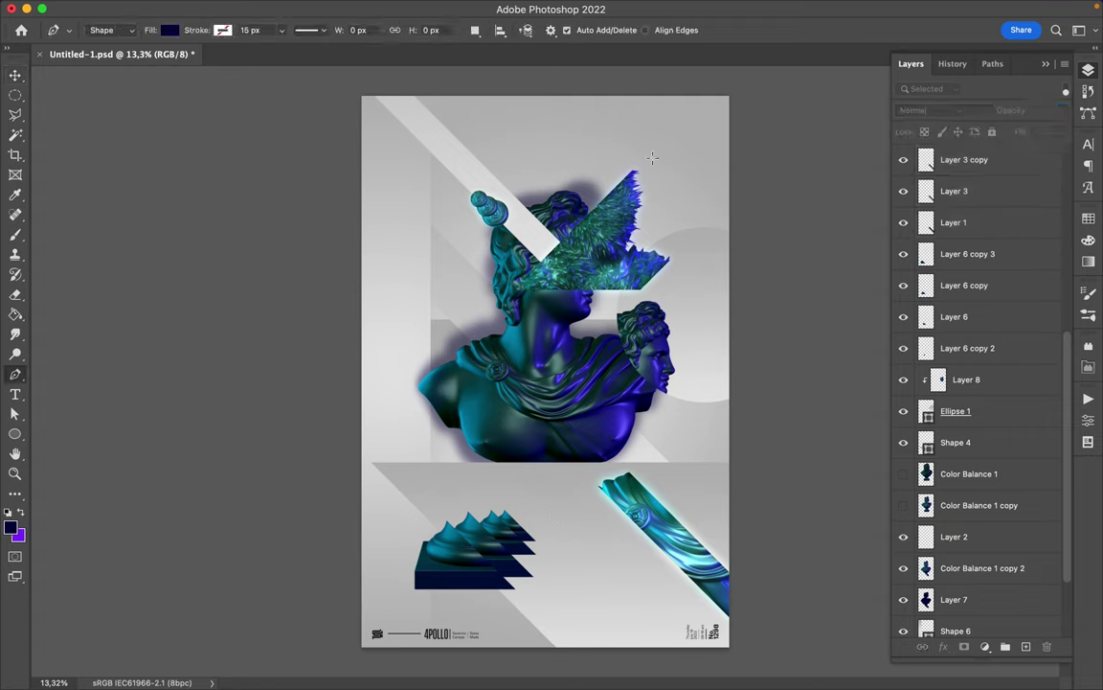
ctrl+click(559, 492)
click(739, 118)
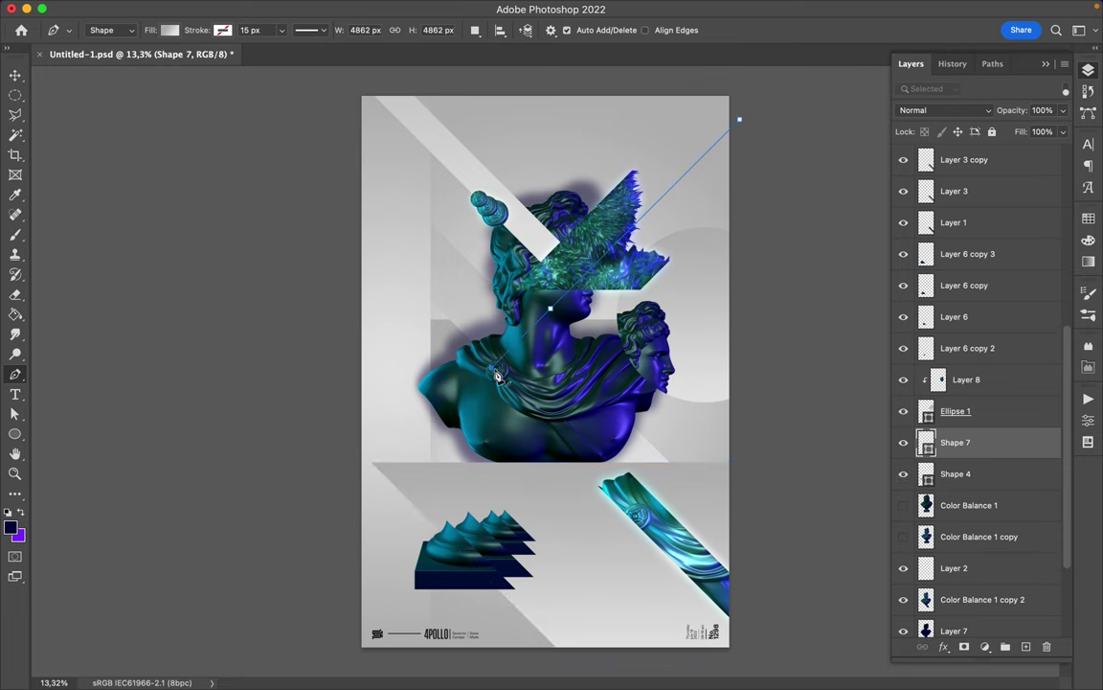
click(490, 374)
click(738, 119)
key(v)
drag(527, 275, 552, 390)
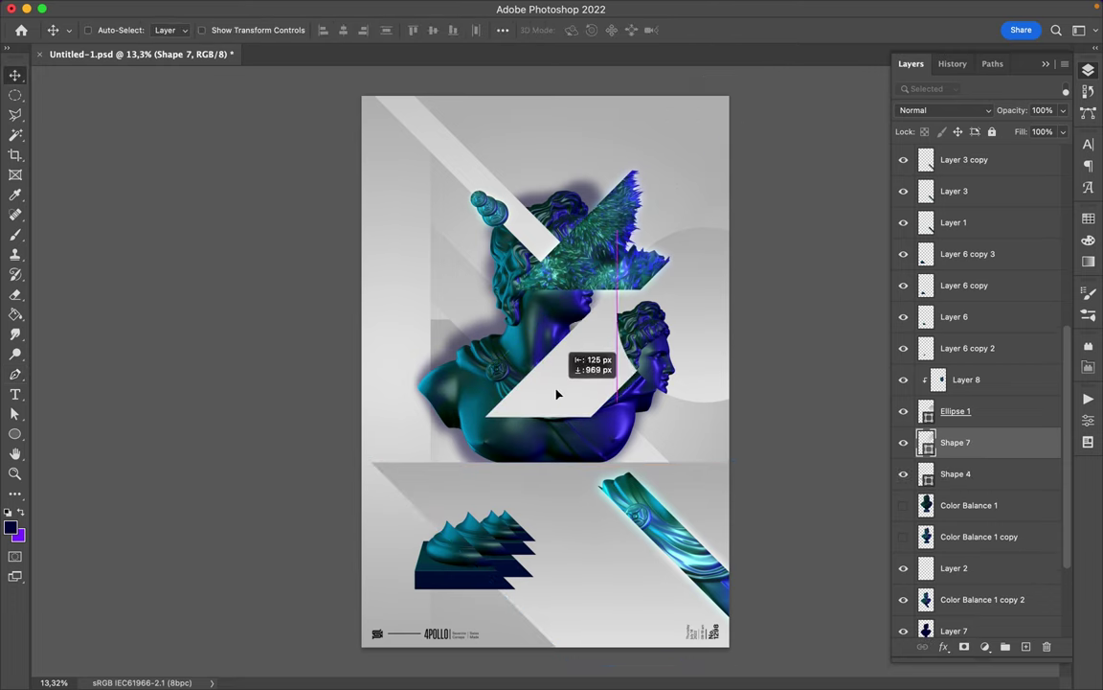
Mask the band and paint black over the chin so it stays in front.
click(964, 647)
scroll(601, 322, up, 3)
scroll(602, 321, up, 3)
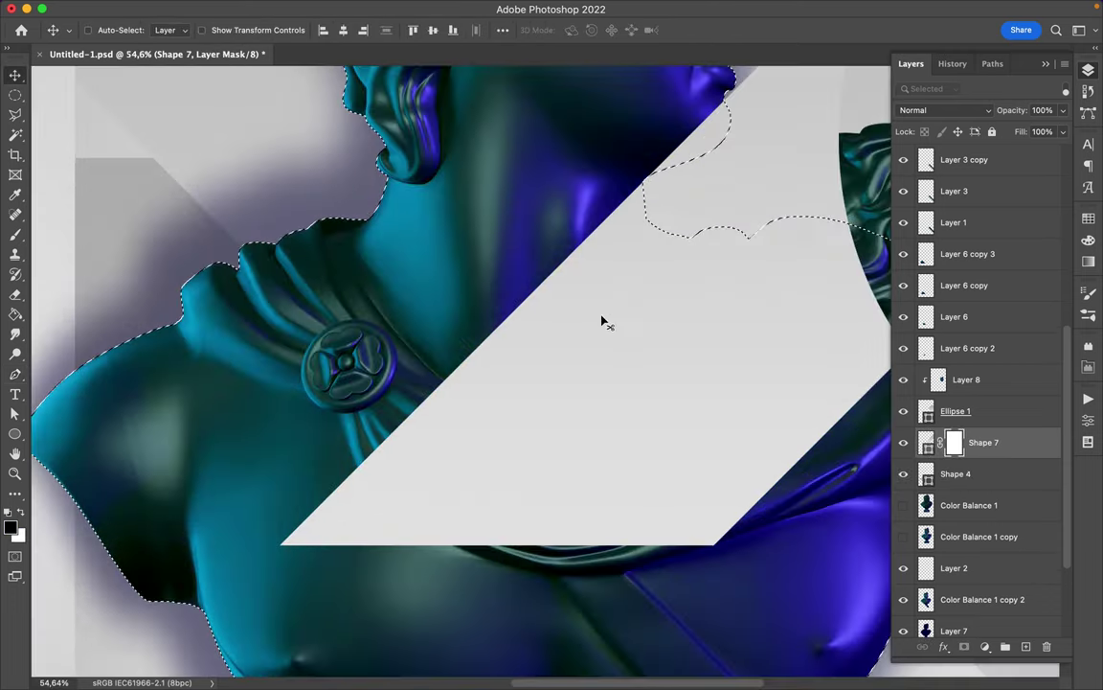
scroll(601, 322, up, 2)
key(b)
mouse_move(661, 105)
mouse_down()
mouse_move(675, 227)
mouse_move(656, 218)
mouse_up()
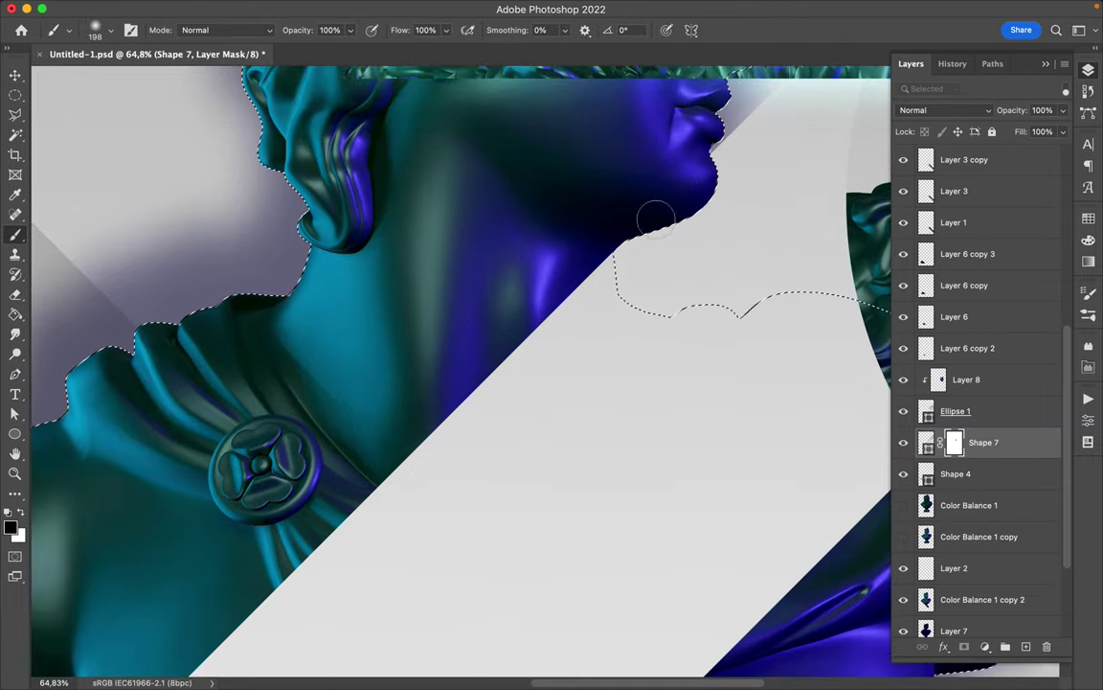
scroll(643, 409, down, 3)
scroll(749, 315, down, 3)
Duplicate the furry Layer 4 slices and scale the copies.
key(v)
right_click(977, 227)
key(Escape)
key(ctrl+j)
key(ctrl+j)
key(ctrl+j)
key(ctrl+t)
drag(480, 314, 566, 229)
key(Return)
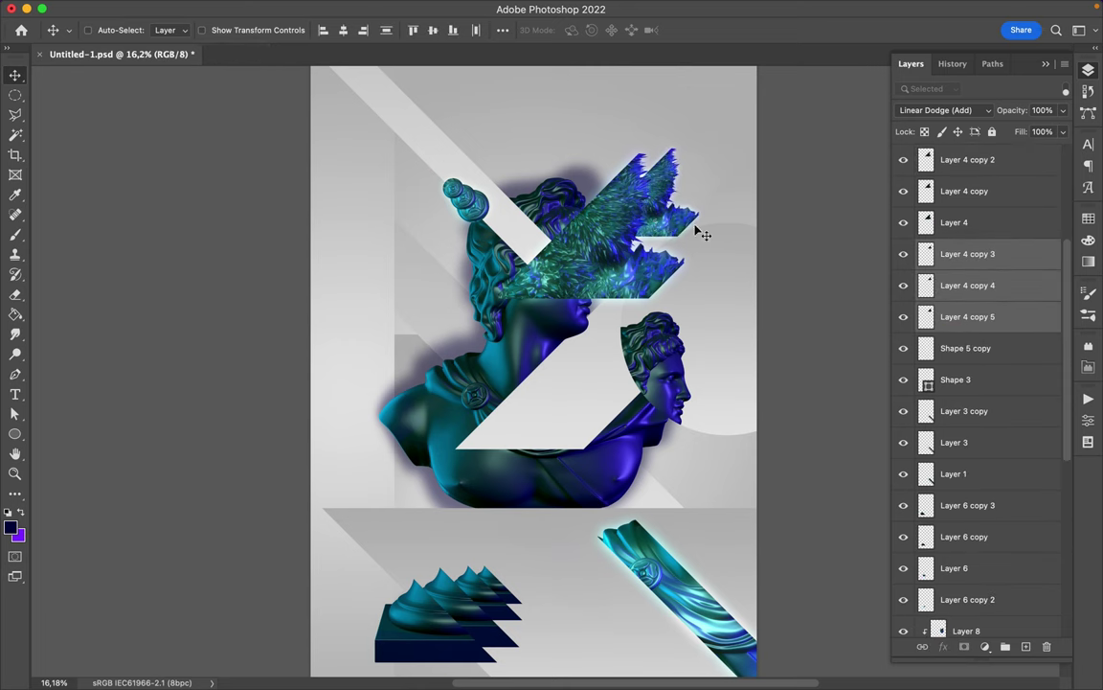
Move the slice copies lower in the stack and Alt-drag a grey circle copy up-left.
drag(938, 254, 988, 470)
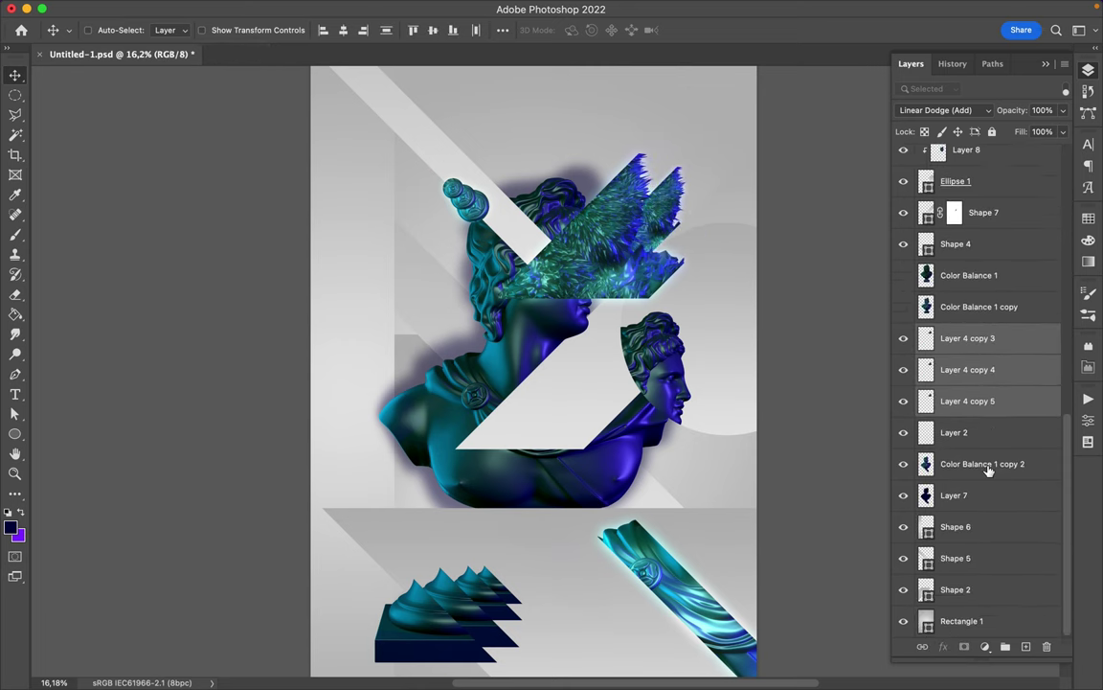
drag(680, 202, 665, 201)
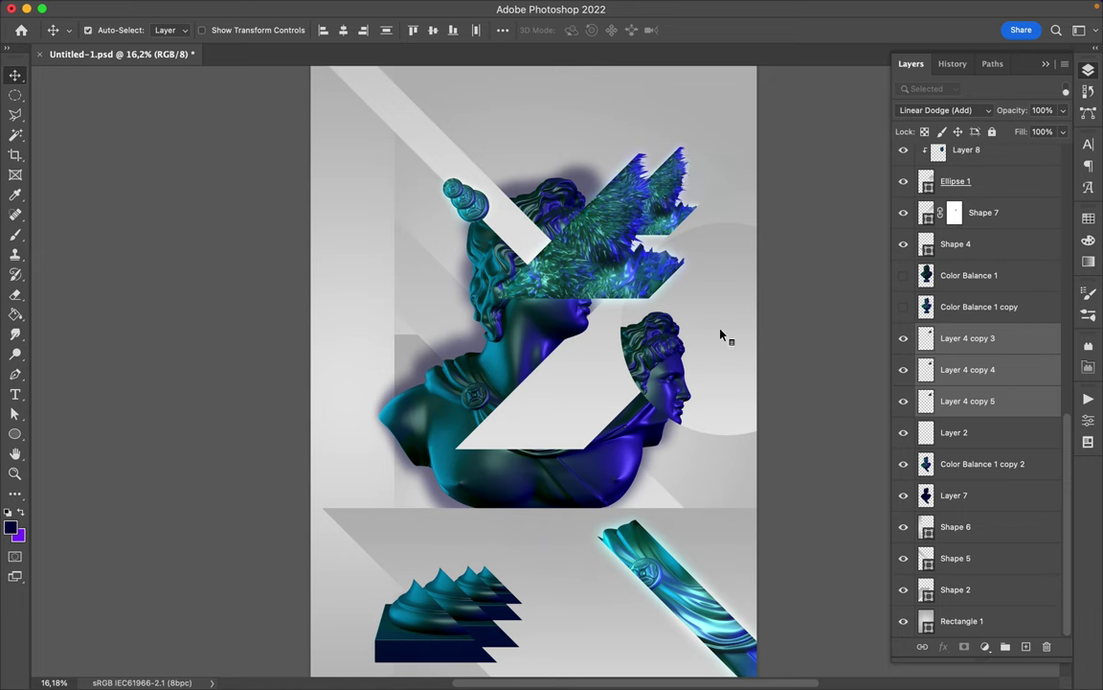
drag(723, 335, 481, 197)
key(ctrl+t)
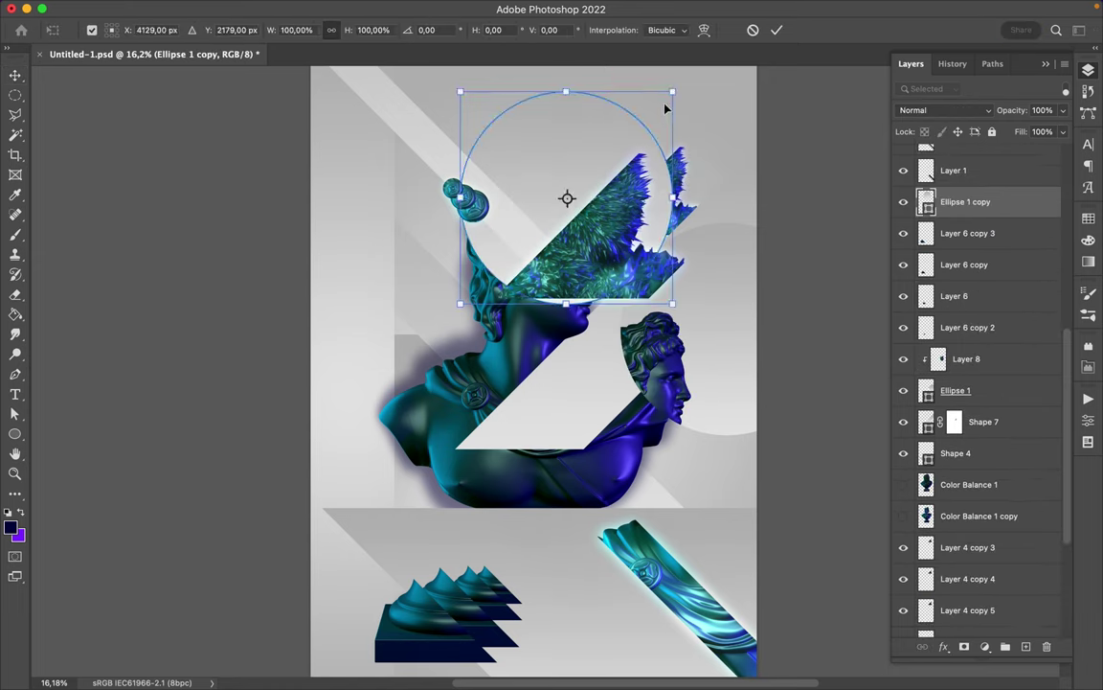
key(Return)
Shrink the circle copy beside the head and place it below Layer 4.
scroll(980, 178, up, 5)
key(ctrl+bracketright)
key(ctrl+bracketright)
key(ctrl+bracketright)
key(ctrl+bracketright)
key(ctrl+t)
drag(554, 189, 525, 251)
key(Return)
drag(965, 266, 957, 344)
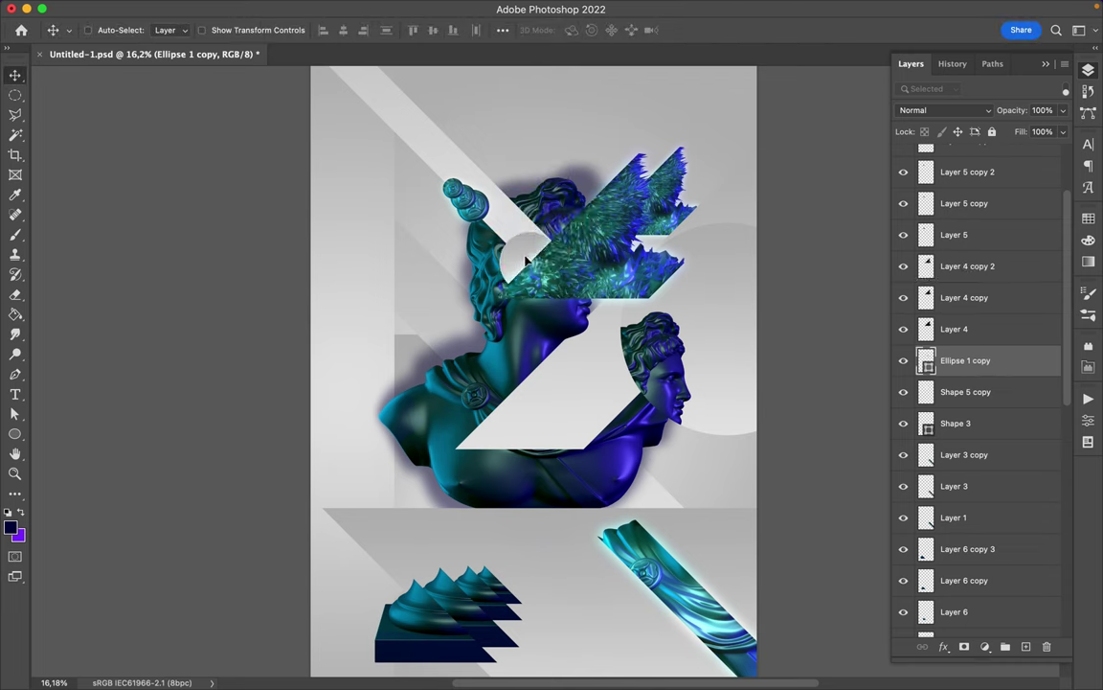
Duplicate the circle again and place the copy at the poster's lower left.
drag(966, 360, 965, 606)
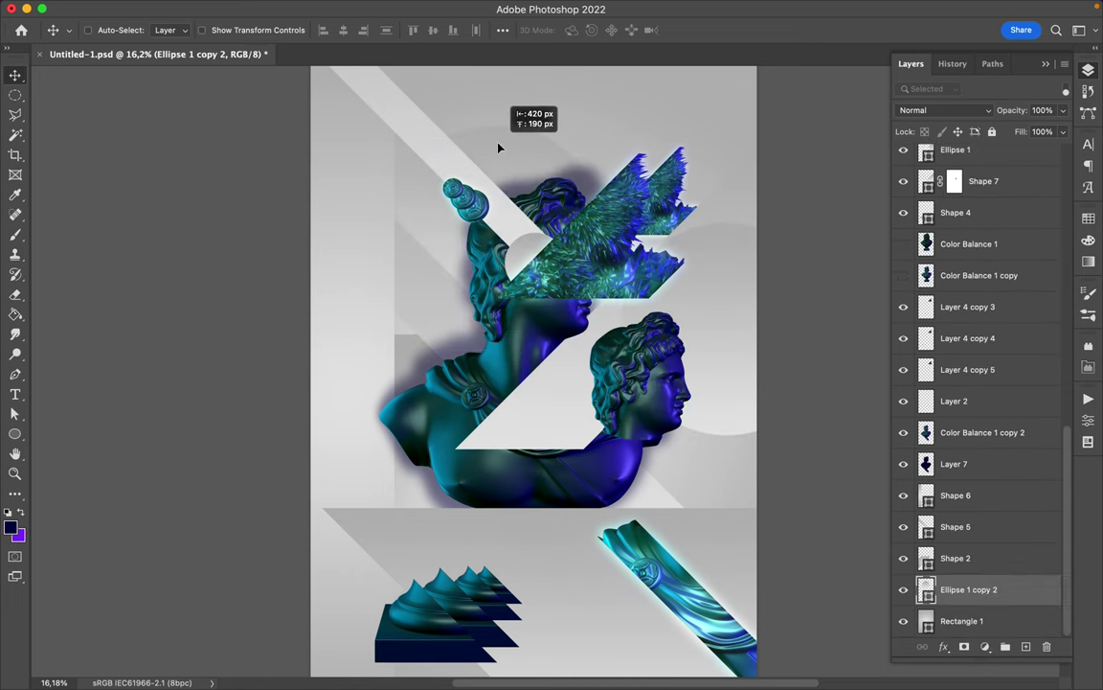
drag(498, 148, 498, 148)
mouse_move(969, 159)
mouse_down()
mouse_move(1000, 586)
mouse_move(996, 522)
mouse_up()
drag(571, 375, 421, 517)
Add another circle copy under Ellipse 1 and enlarge it.
drag(579, 546, 613, 575)
drag(969, 505, 969, 176)
key(ctrl+t)
mouse_move(757, 479)
mouse_down()
mouse_move(874, 364)
mouse_move(854, 345)
mouse_up()
key(Return)
key(ctrl+shift+alt+n)
Adjust the big circle's gradient fill and move it down and right.
scroll(533, 364, down, 2)
key(a)
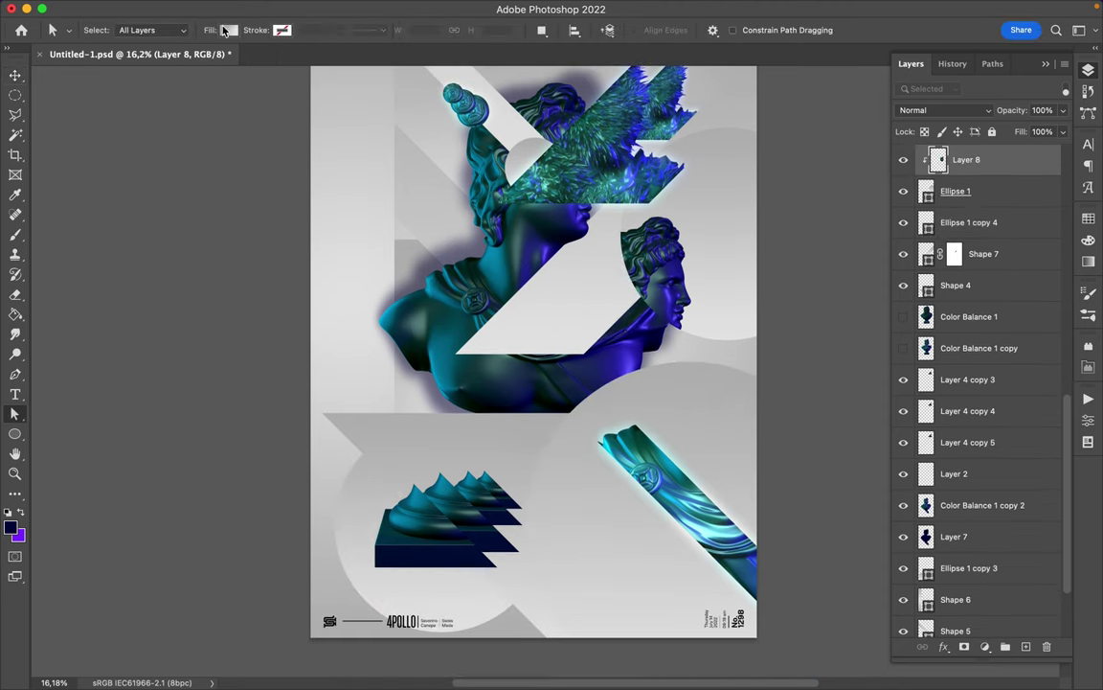
click(719, 418)
click(228, 30)
click(295, 254)
key(Return)
scroll(667, 432, down, 1)
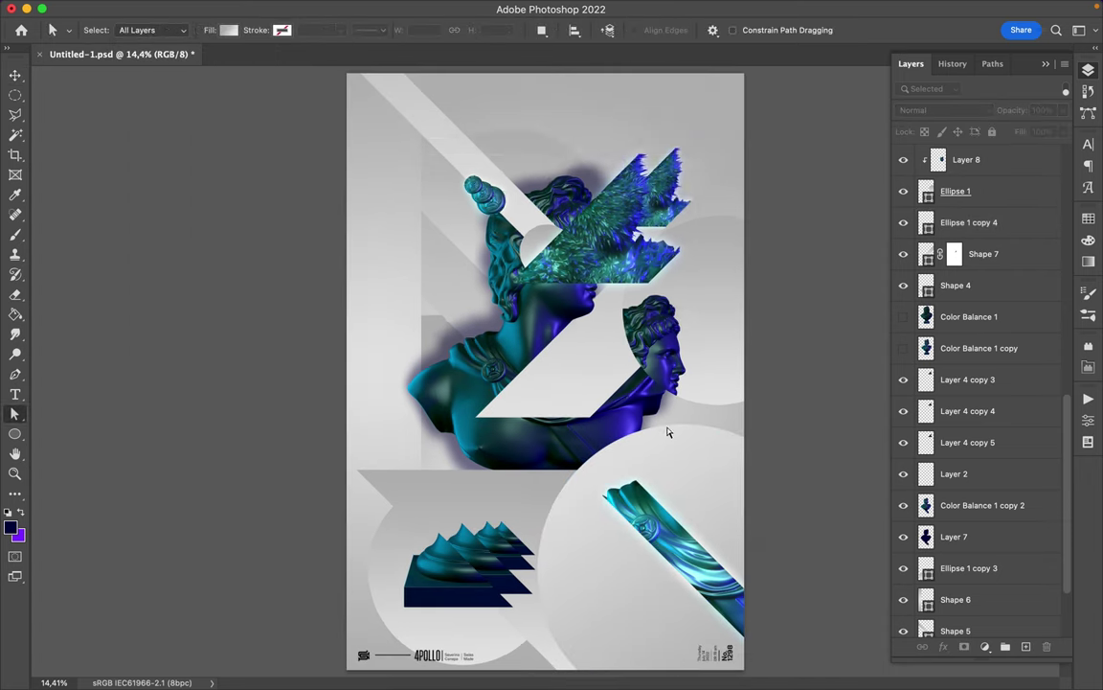
key(v)
drag(649, 352, 755, 501)
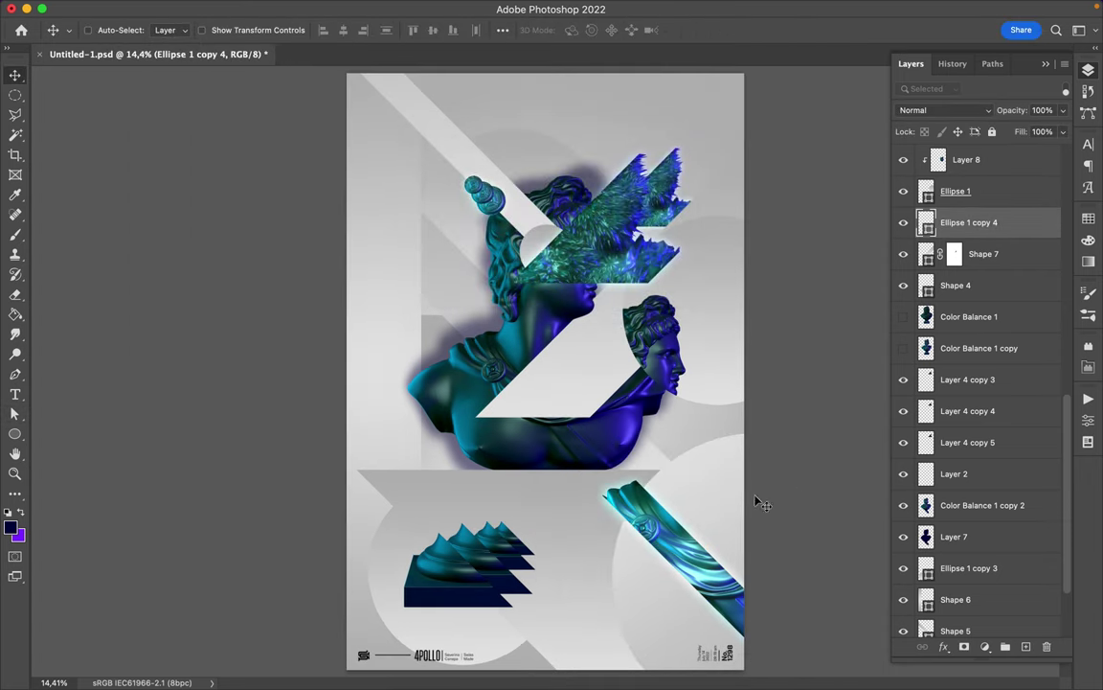
Show the Color Balance 1 layer and draw an oval selection over the bust.
scroll(553, 343, down, 1)
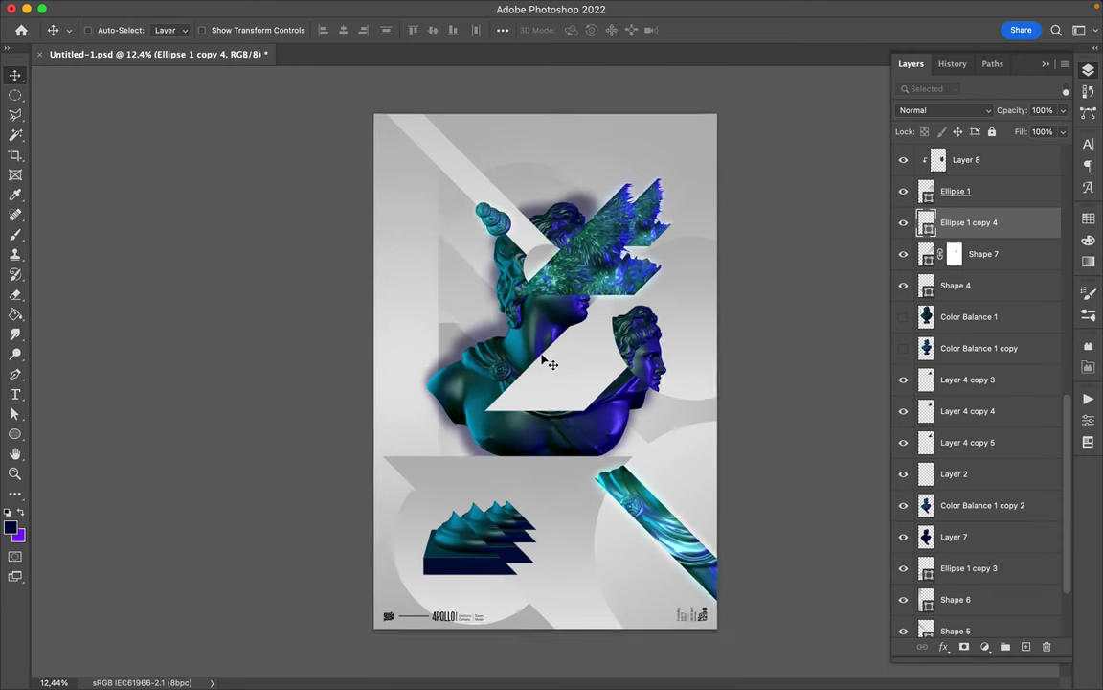
click(983, 505)
click(904, 316)
click(969, 316)
key(m)
drag(486, 447, 649, 566)
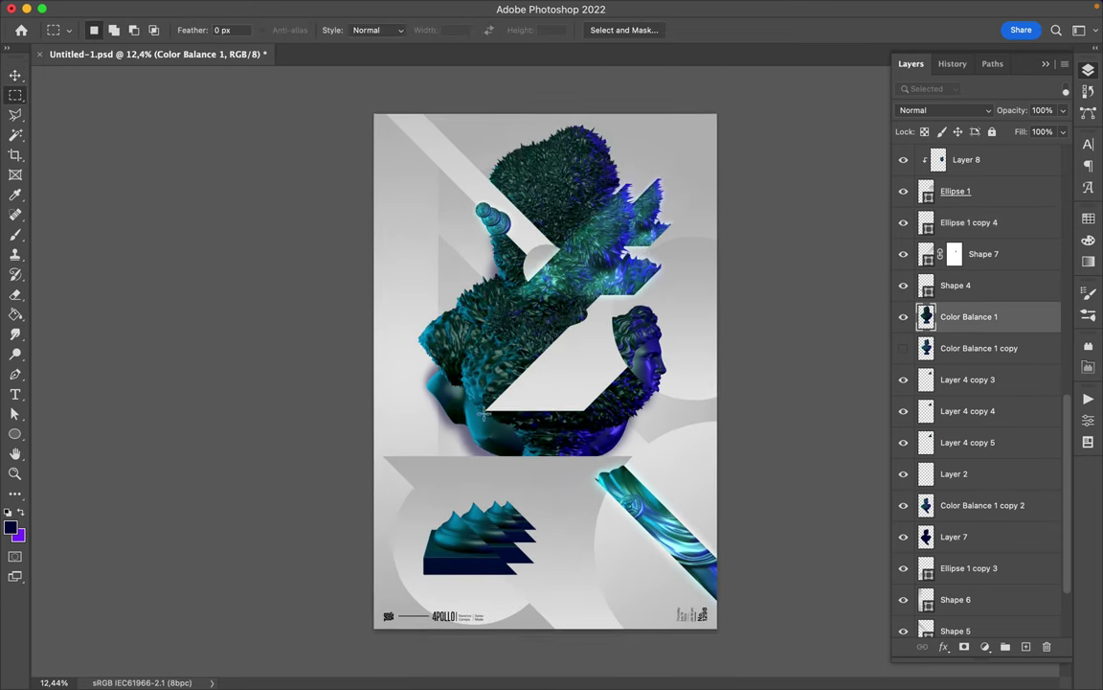
Copy the oval selection to Layer 9, hide Color Balance 1, and place the base piece at bottom centre.
key(ctrl+j)
click(903, 347)
key(v)
drag(958, 316, 958, 216)
mouse_move(542, 436)
mouse_down()
mouse_move(542, 484)
mouse_move(467, 587)
mouse_move(551, 488)
mouse_up()
Shrink and resize the selected slices with two free transforms.
key(ctrl+t)
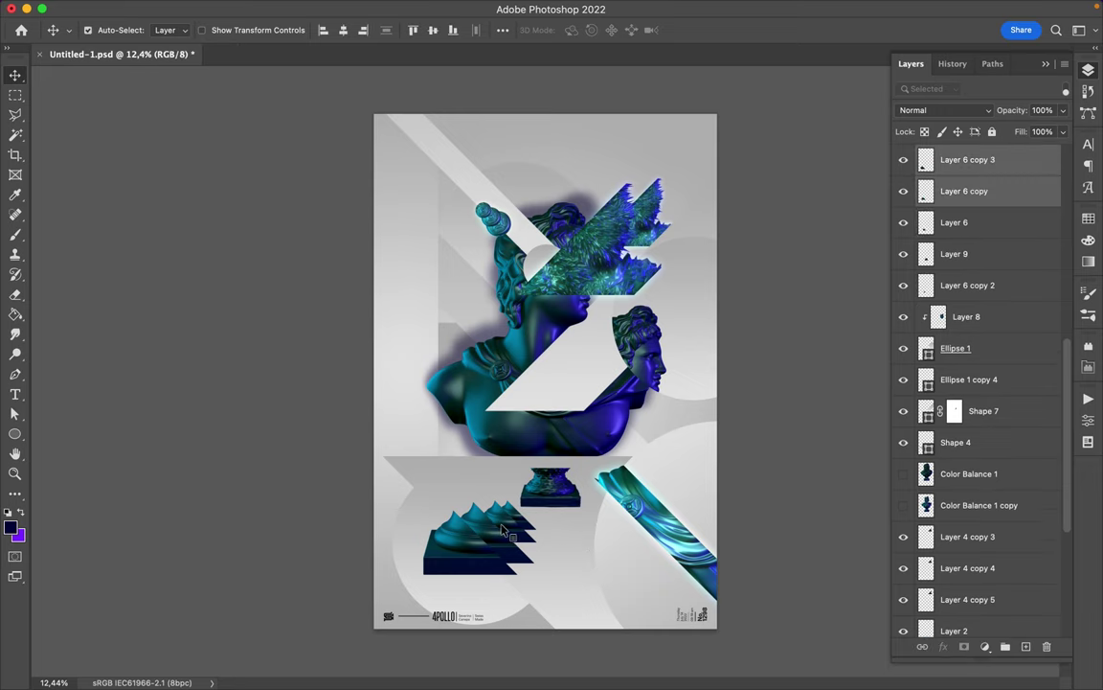
drag(423, 499, 450, 490)
key(Return)
key(ctrl+t)
drag(530, 290, 536, 279)
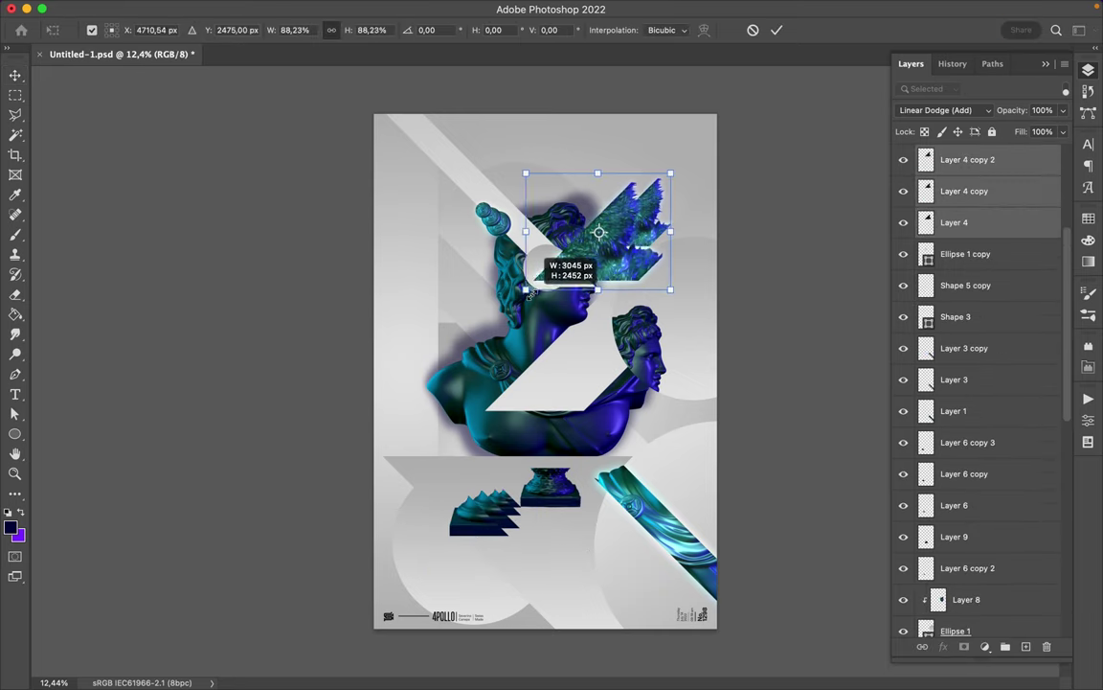
key(Return)
click(637, 305)
key(l)
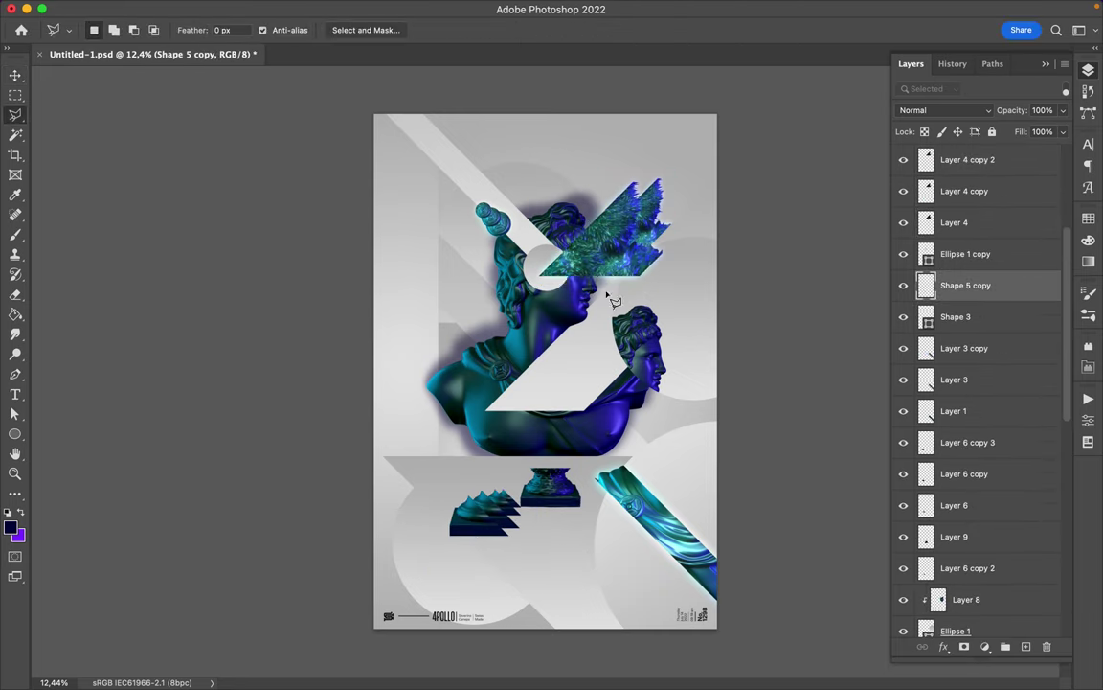
Select both Layer 4 furry slice layers and resize them.
key(v)
click(965, 159)
shift+click(954, 223)
key(ctrl+t)
drag(670, 280, 663, 274)
key(Return)
Move the four wave slices down and nudge the pedestal up slightly.
scroll(659, 358, up, 2)
ctrl+click(460, 476)
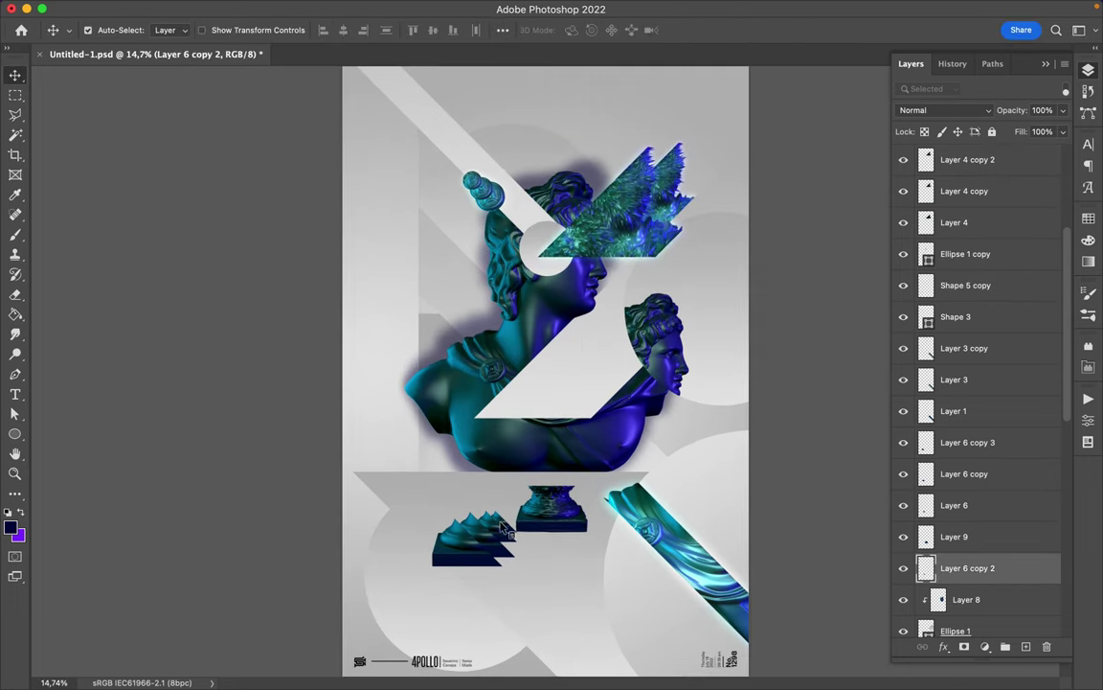
drag(441, 482, 450, 546)
drag(551, 507, 551, 505)
ctrl+click(560, 275)
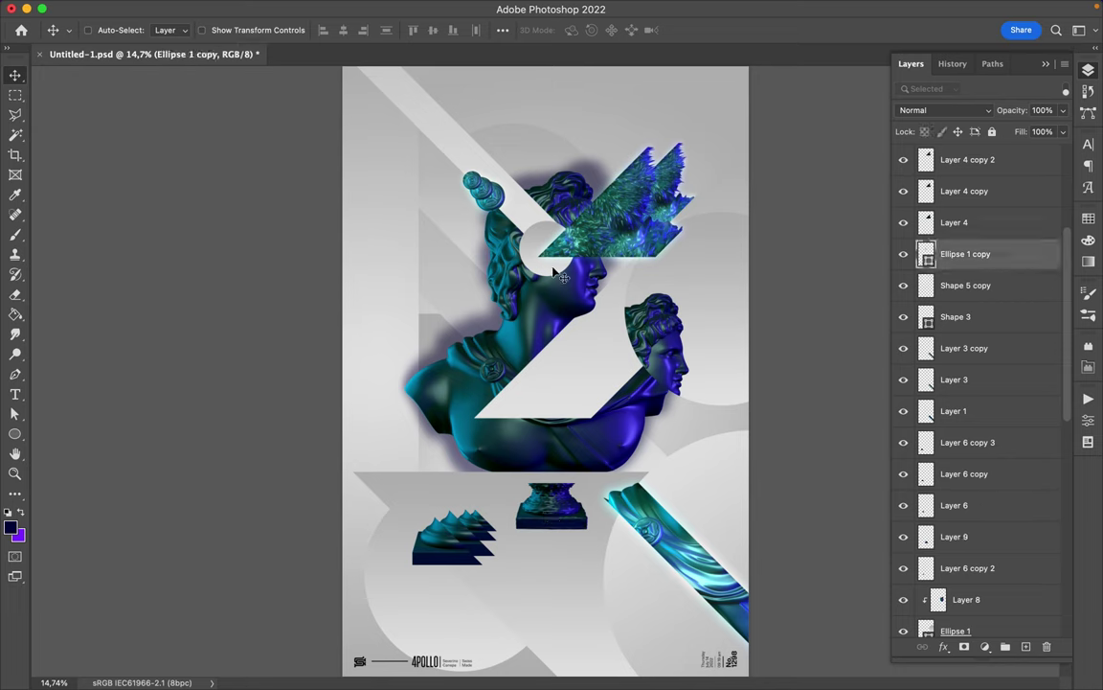
Duplicate the right bust to the left, clip Layer 8 copy to Shape 6, and reposition it.
mouse_move(661, 345)
mouse_down()
mouse_move(604, 357)
mouse_move(436, 260)
mouse_up()
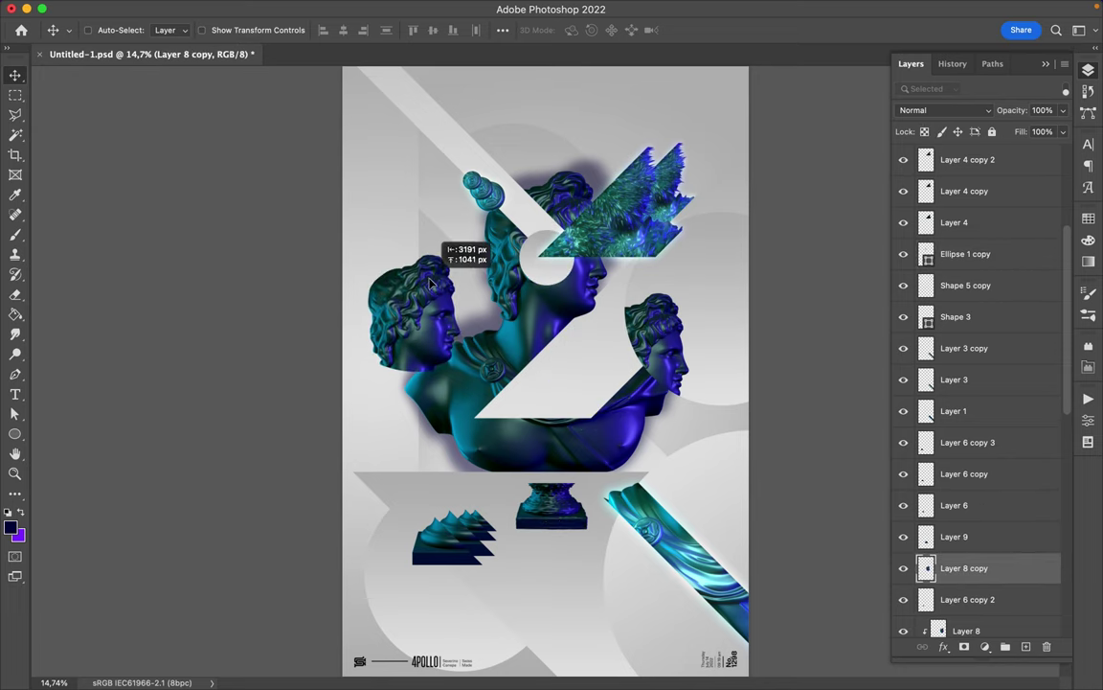
drag(963, 568, 979, 474)
key(ctrl+alt+g)
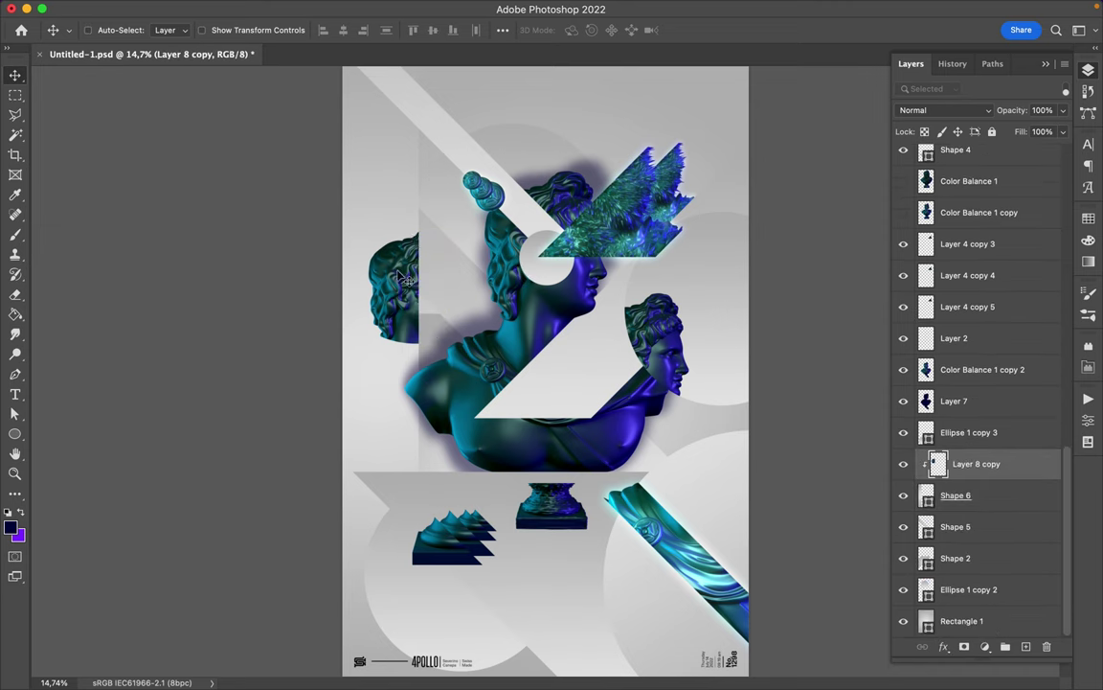
drag(388, 239, 403, 208)
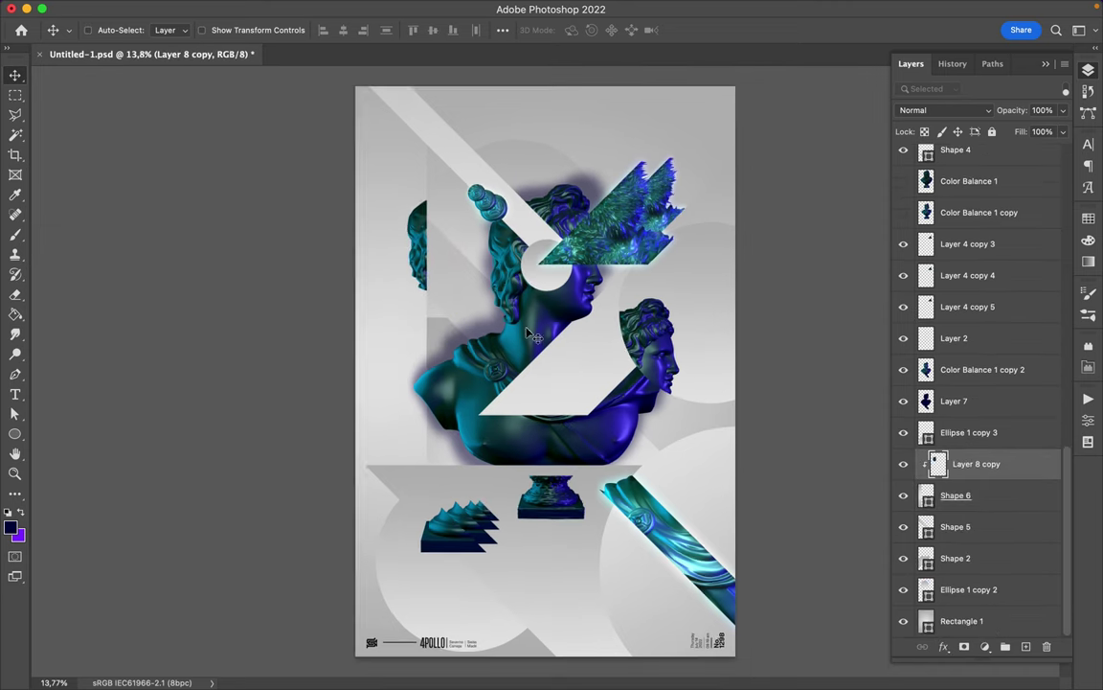
key(ctrl+0)
Start a vertical line with the Pen tool at the left of the bust.
key(p)
click(451, 231)
drag(451, 277, 451, 388)
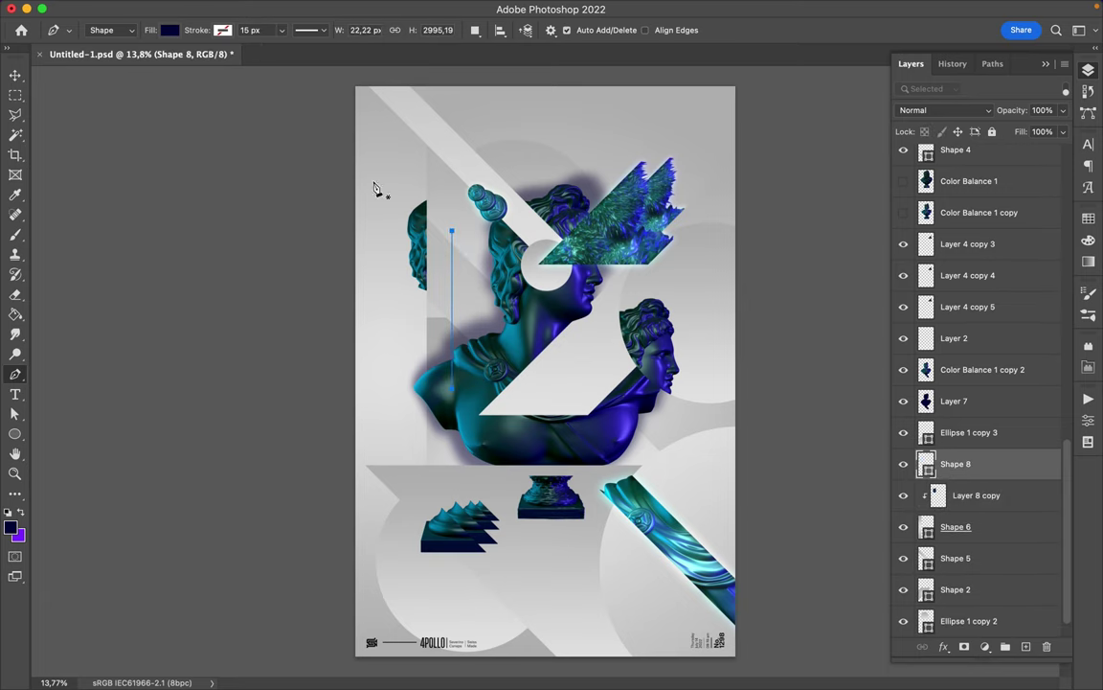
Give the vertical bracket line no fill, a navy stroke, and a new stroke width.
click(195, 30)
click(191, 55)
key(Escape)
click(452, 242)
key(a)
click(332, 31)
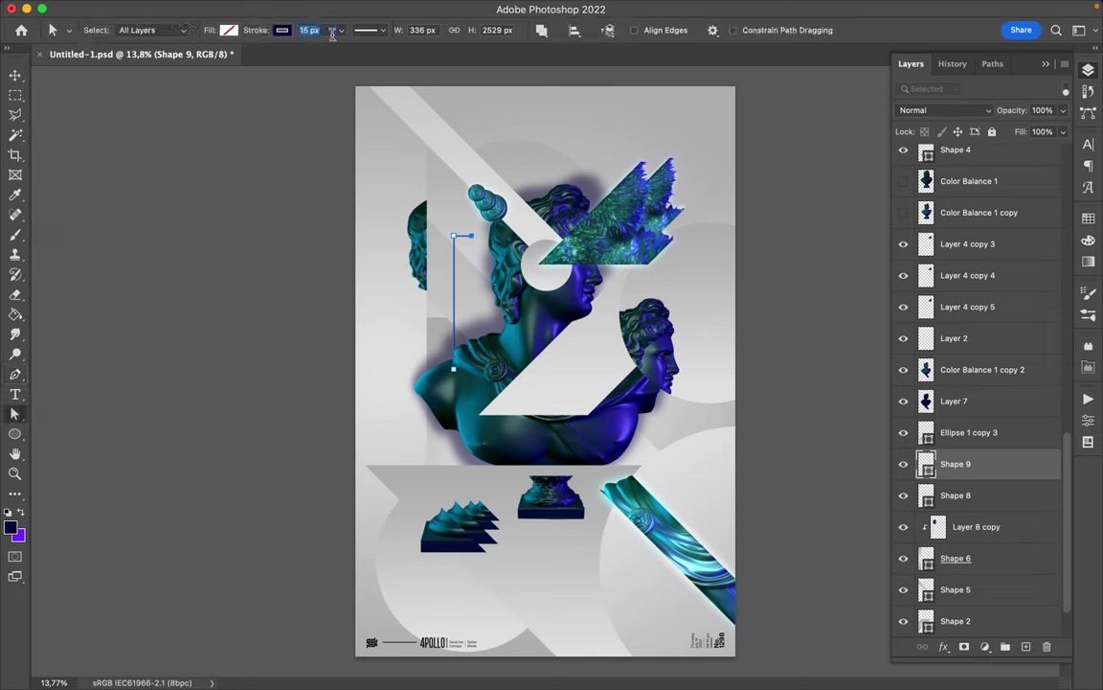
text(135)
key(v)
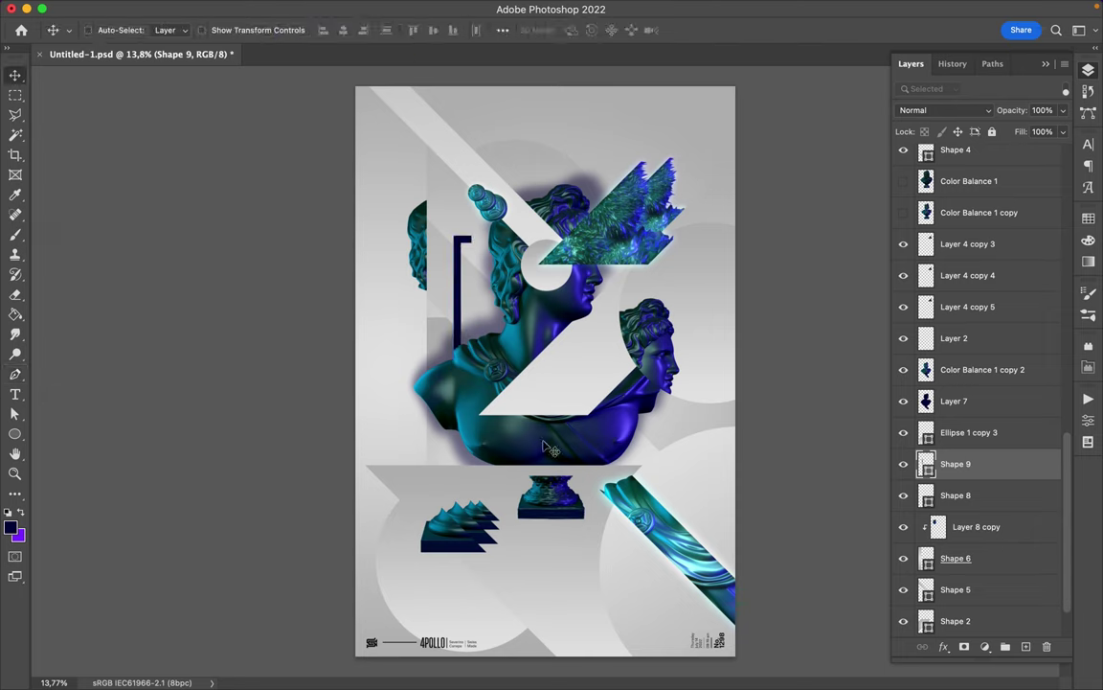
Draw a horizontal white bar under the bust and set its stroke width.
key(p)
click(610, 442)
key(a)
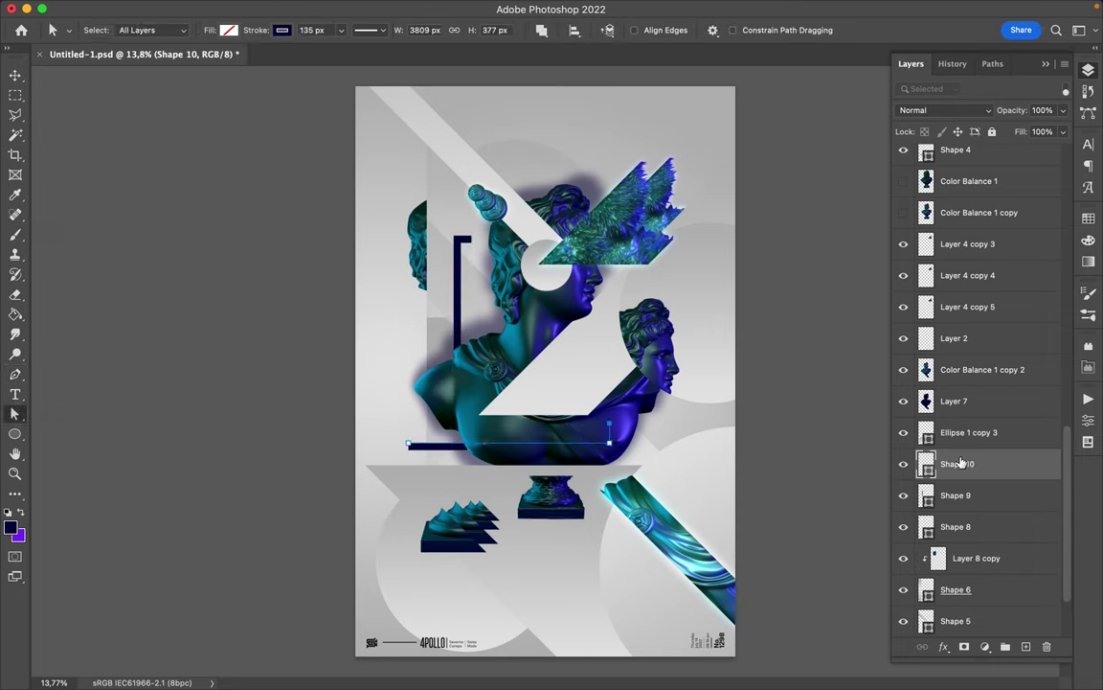
drag(958, 464, 958, 357)
click(333, 30)
drag(614, 402, 618, 384)
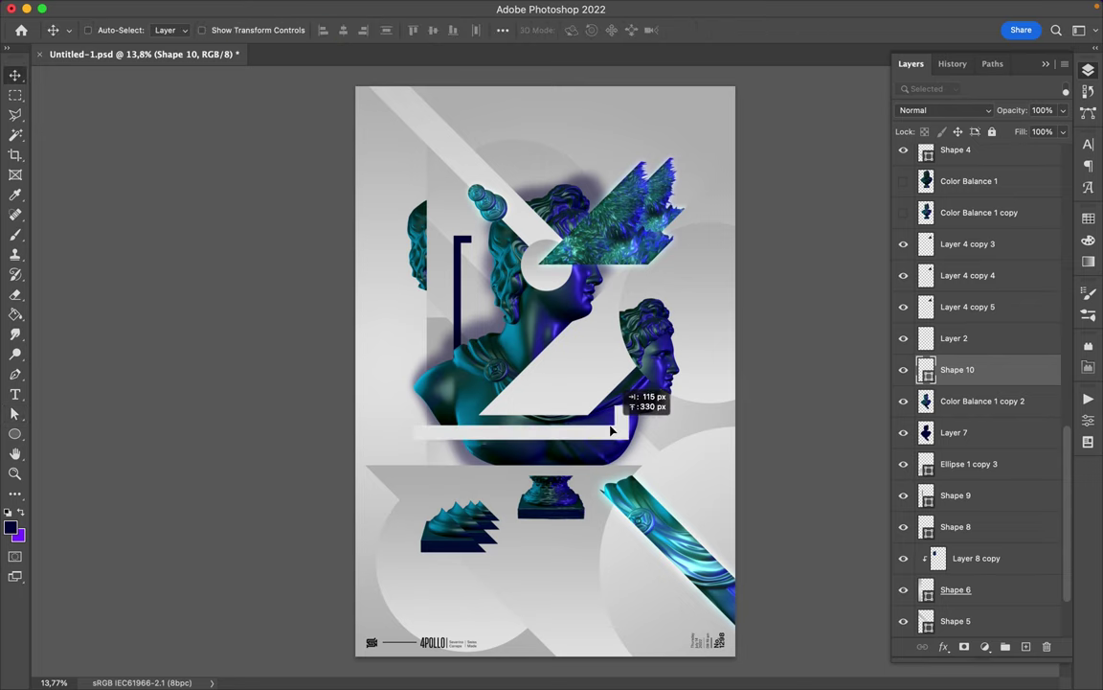
Draw a corner line on the white bar and give it a white stroke.
click(228, 29)
key(v)
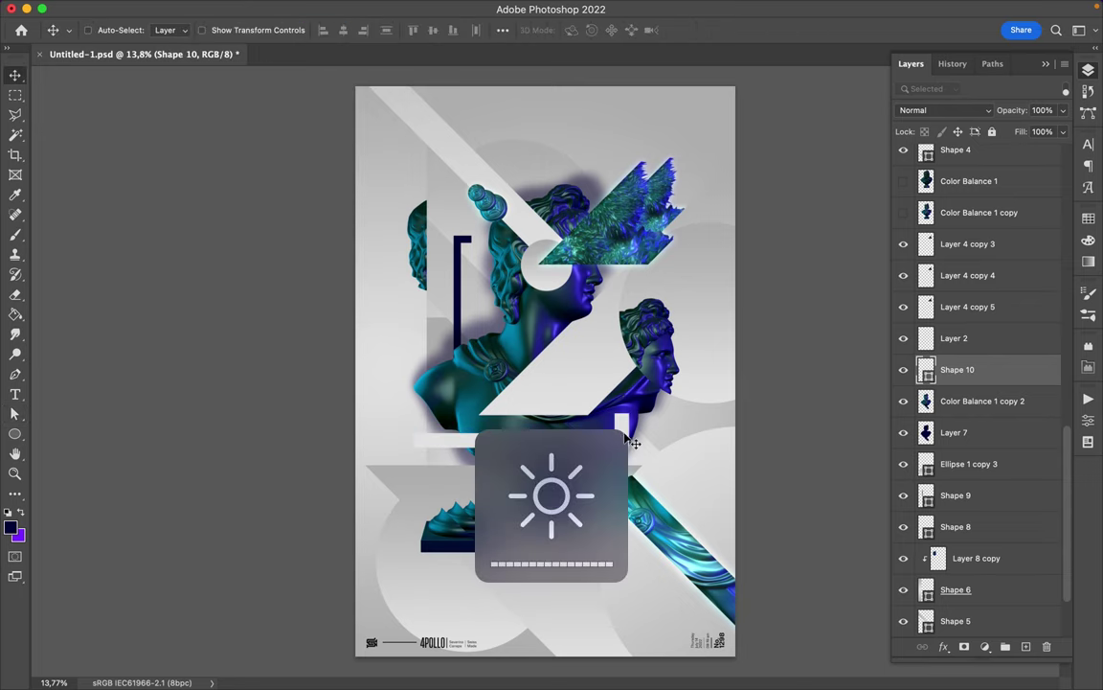
key(p)
click(486, 393)
click(570, 392)
click(283, 30)
click(376, 61)
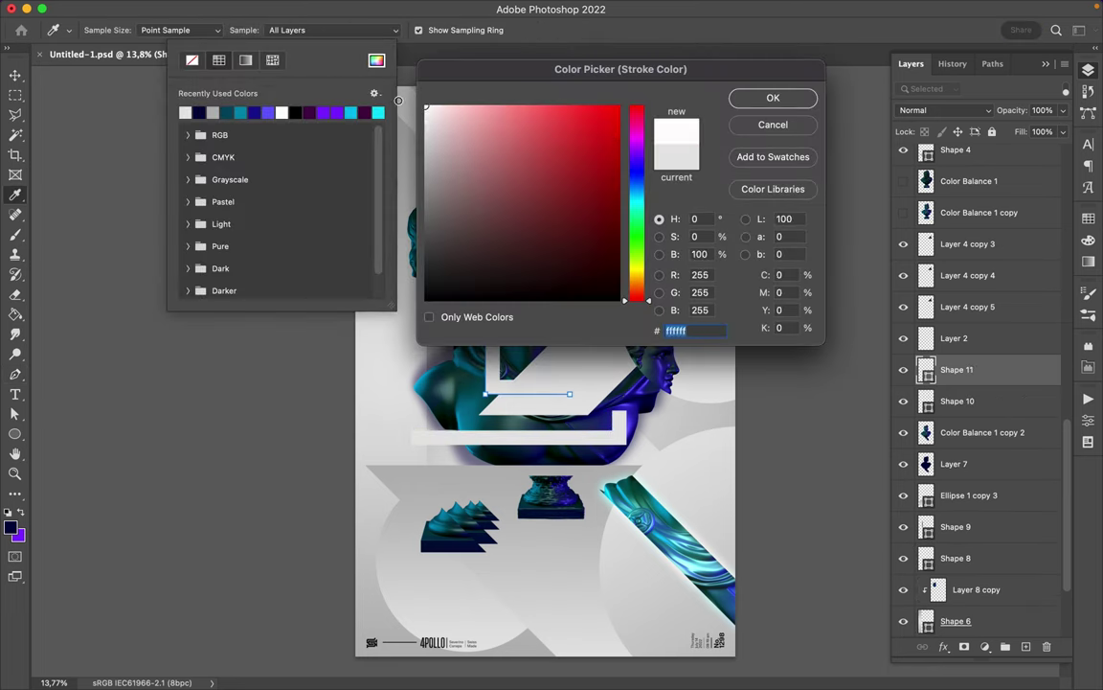
key(Return)
Move Shape 11 above Layer 8 and adjust its stroke width.
key(v)
drag(957, 369, 943, 158)
key(a)
click(323, 32)
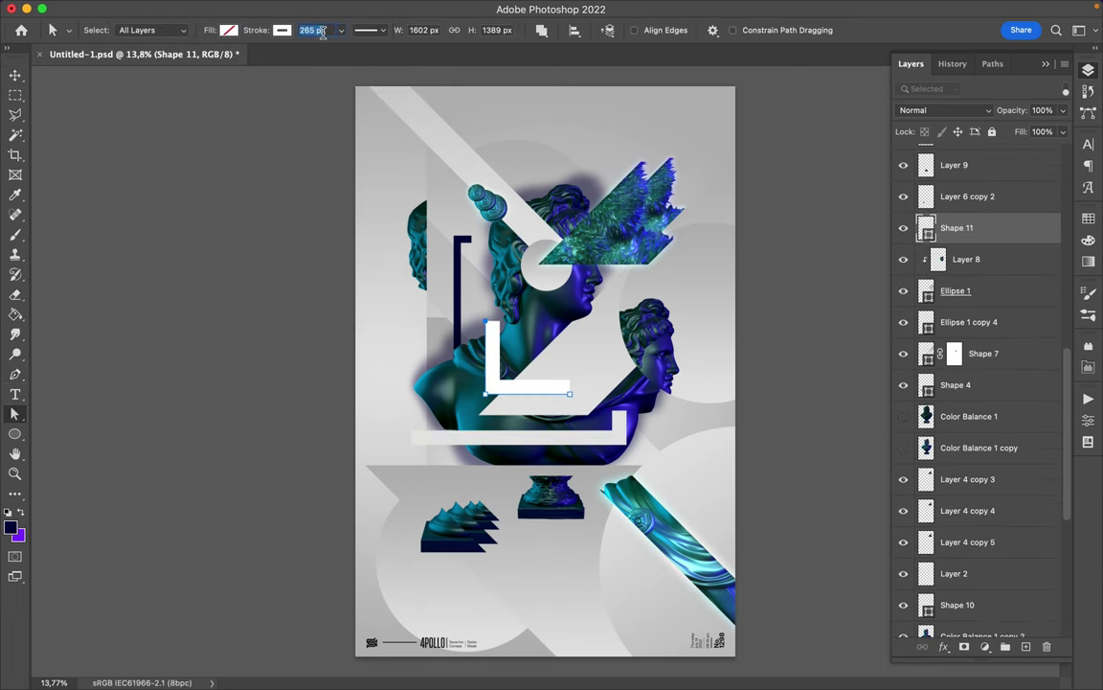
text(35)
Draw a tall stroked rectangle frame around the main head.
key(p)
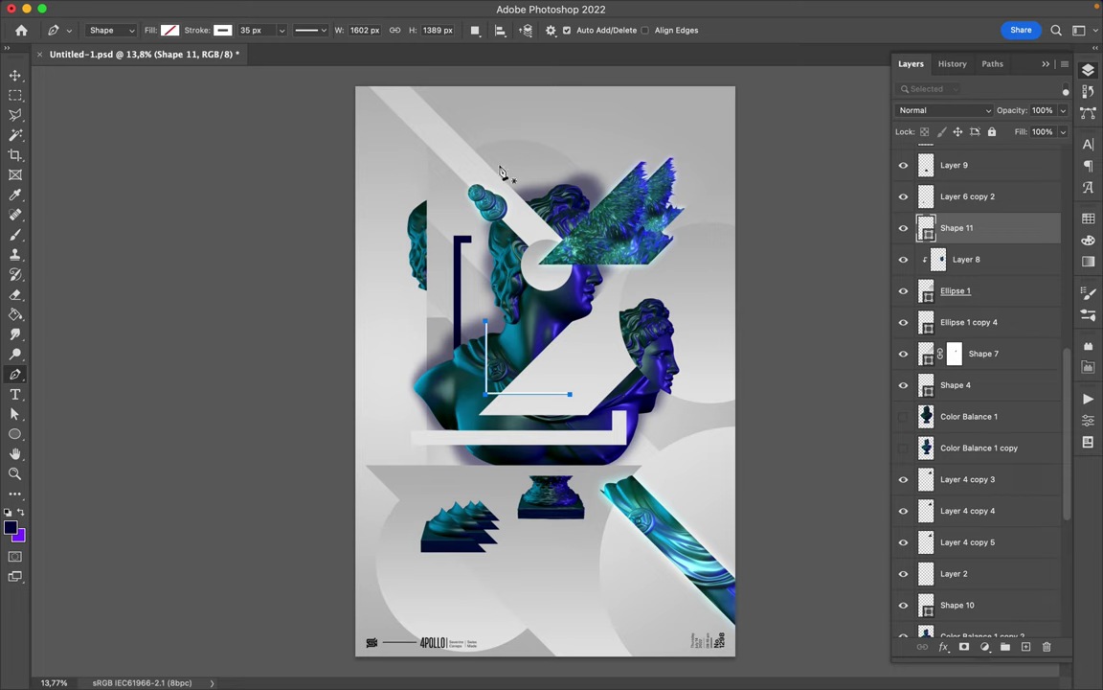
drag(508, 166, 632, 387)
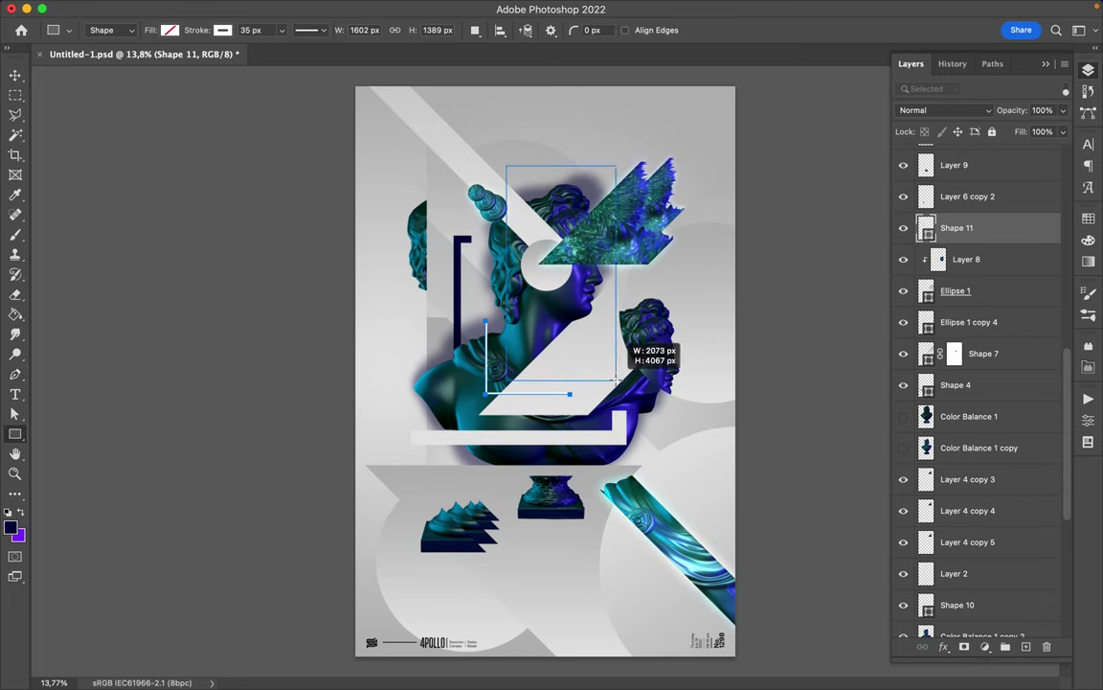
key(v)
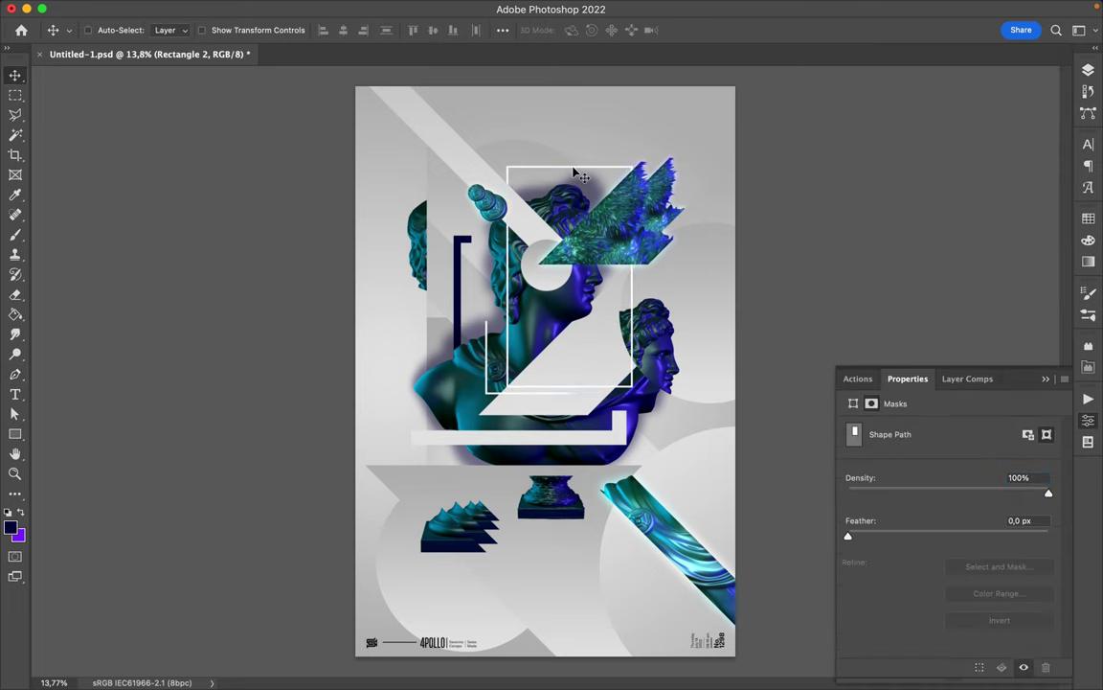
Move Rectangle 2 above Shape 11 and add a layer mask to it.
click(1088, 69)
drag(957, 446, 963, 223)
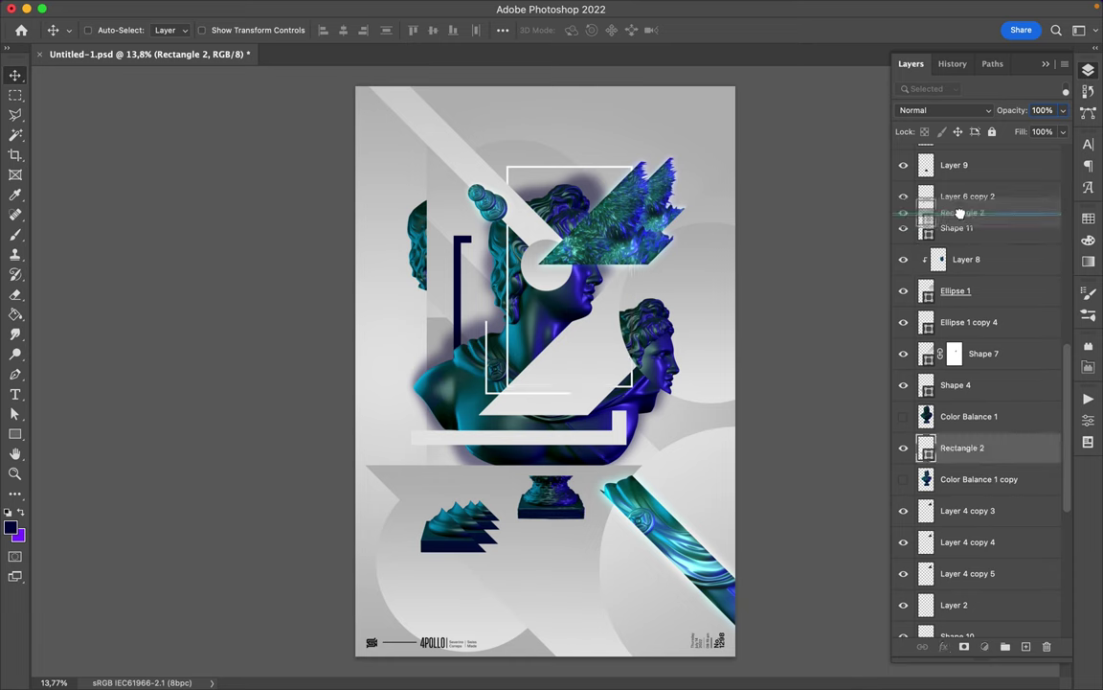
click(964, 647)
Load the right head and Ellipse 1 outlines as a selection, invert it, and paint the frame's mask.
ctrl+click(939, 290)
click(954, 228)
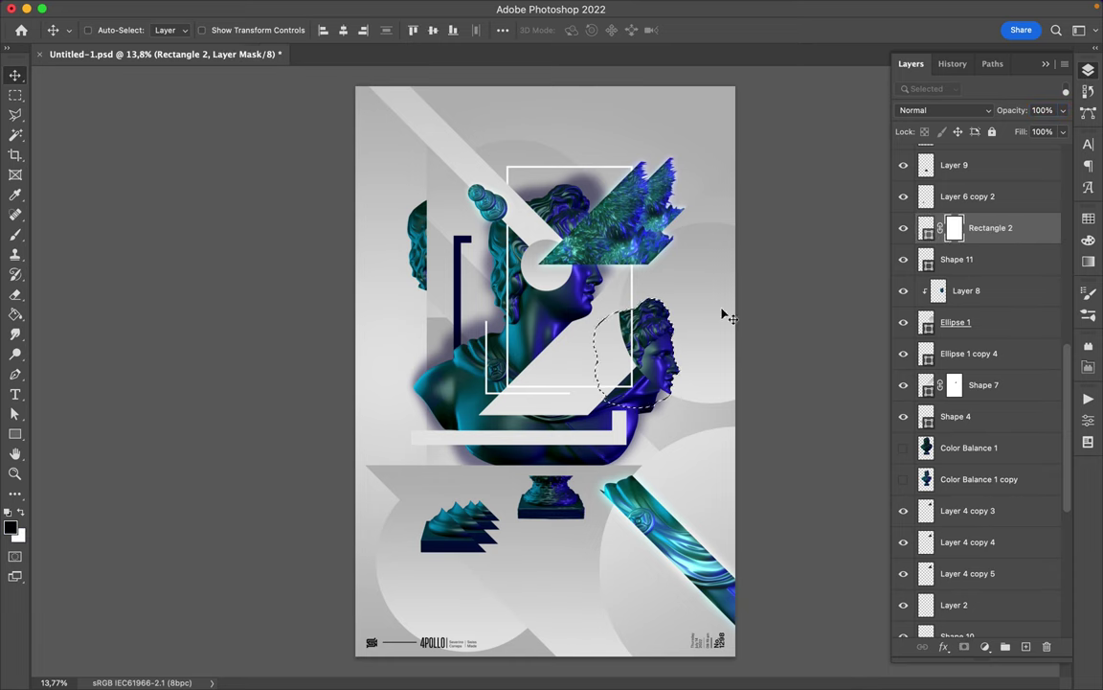
key(ctrl+plus)
ctrl+shift+click(927, 324)
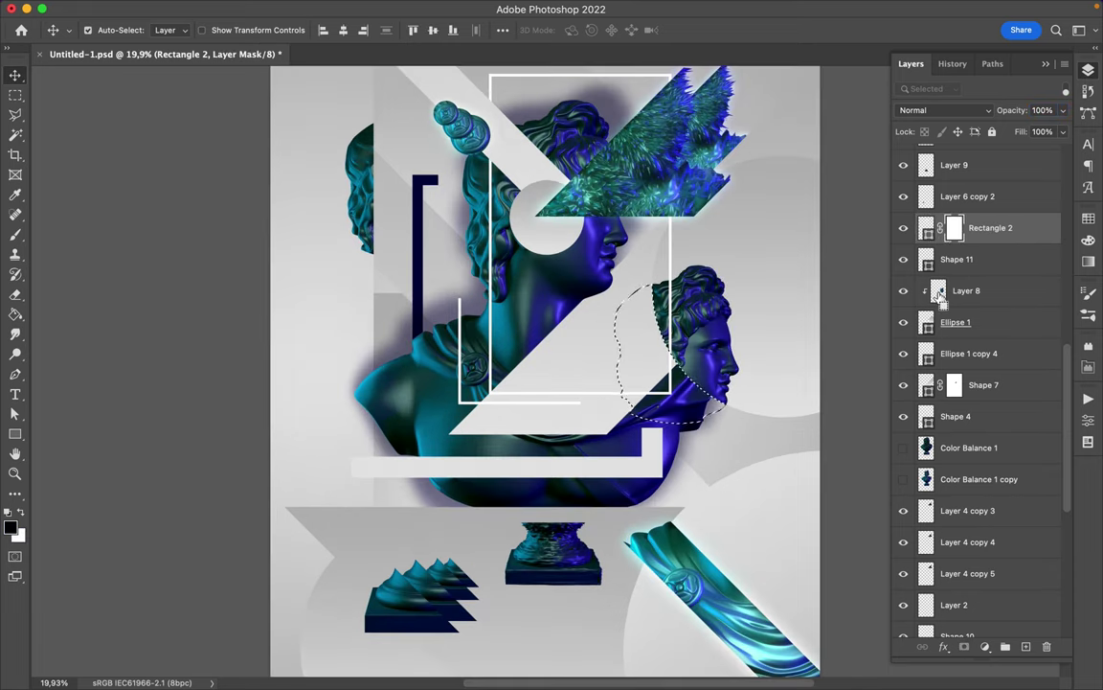
click(928, 325)
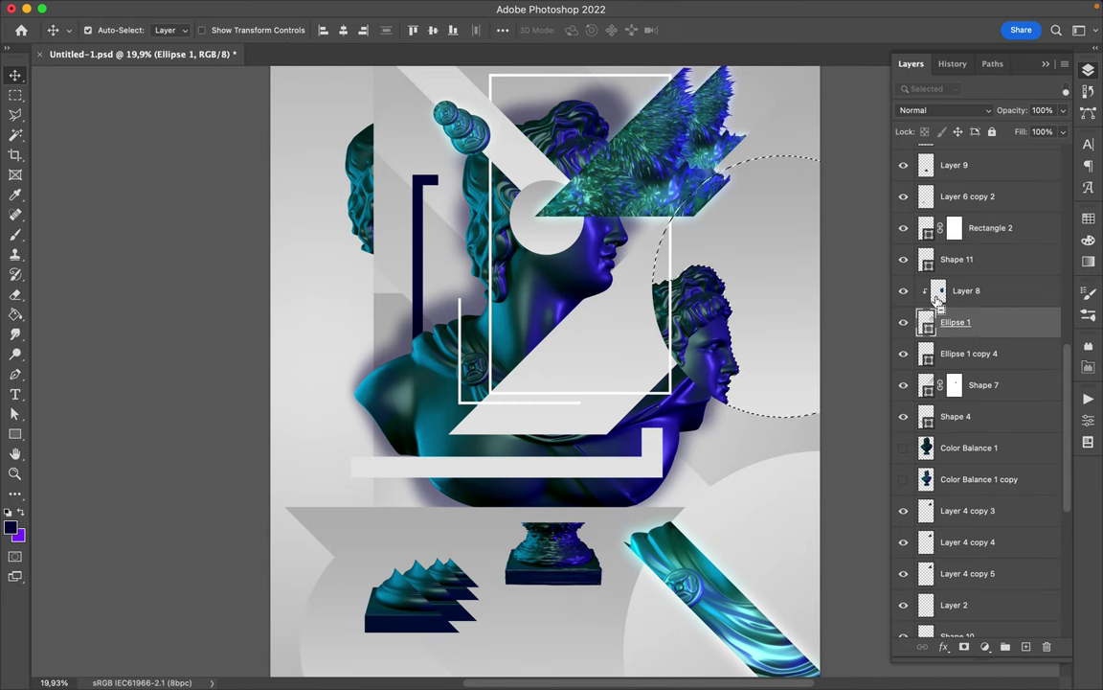
key(b)
click(954, 228)
key(ctrl+shift+i)
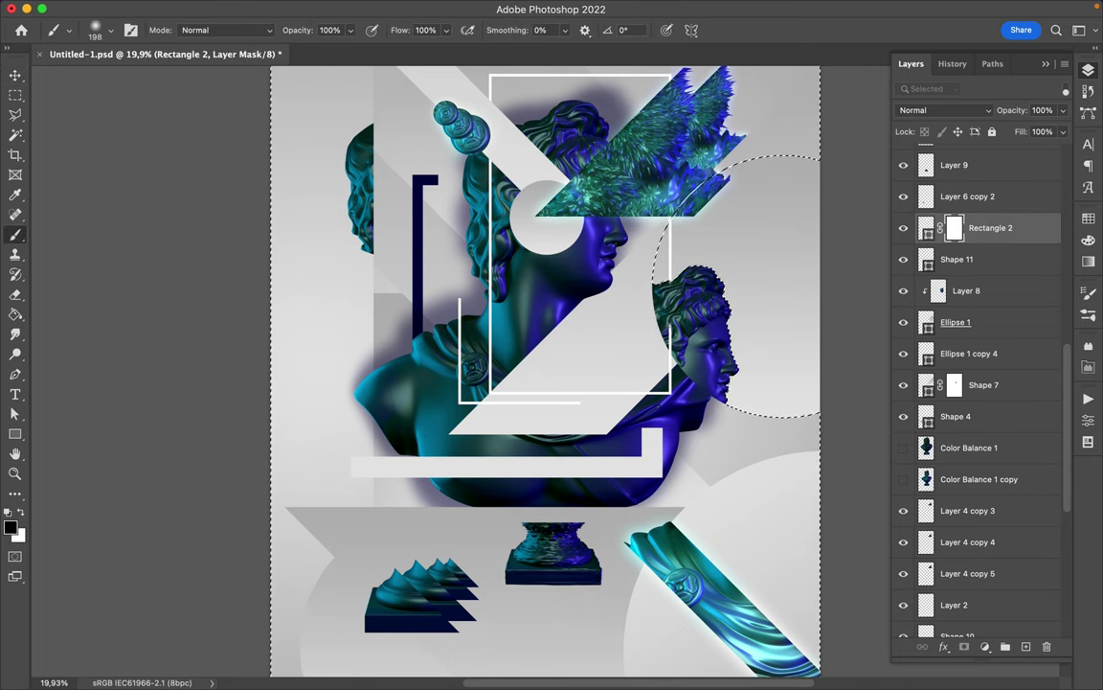
scroll(546, 370, up, 3)
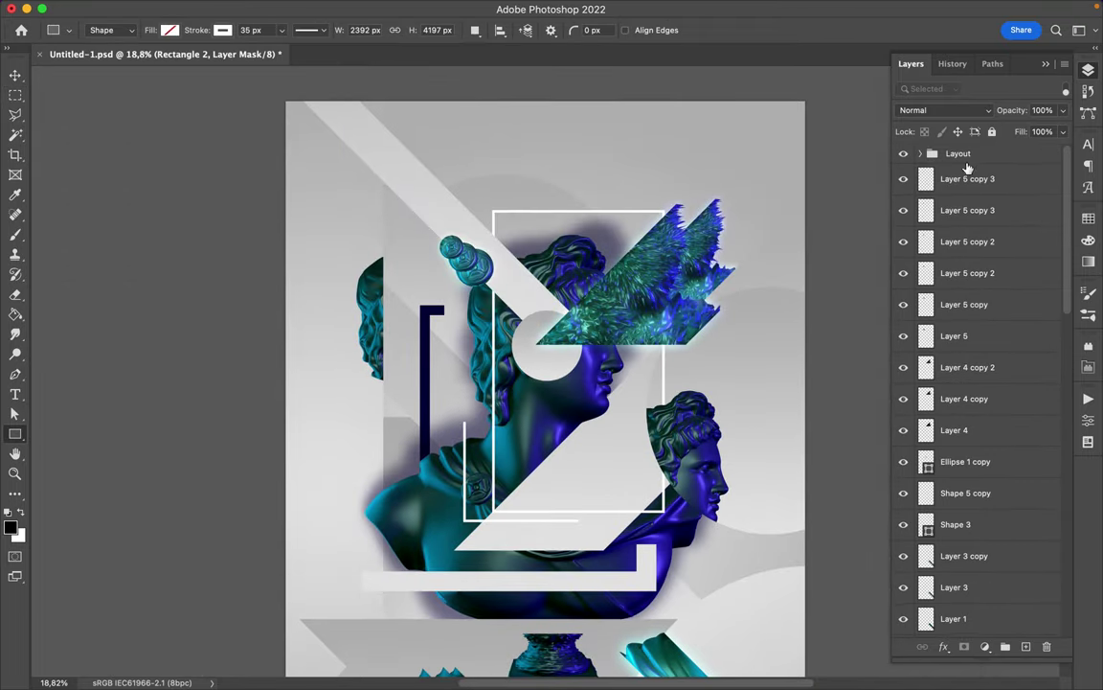
drag(626, 217, 658, 258)
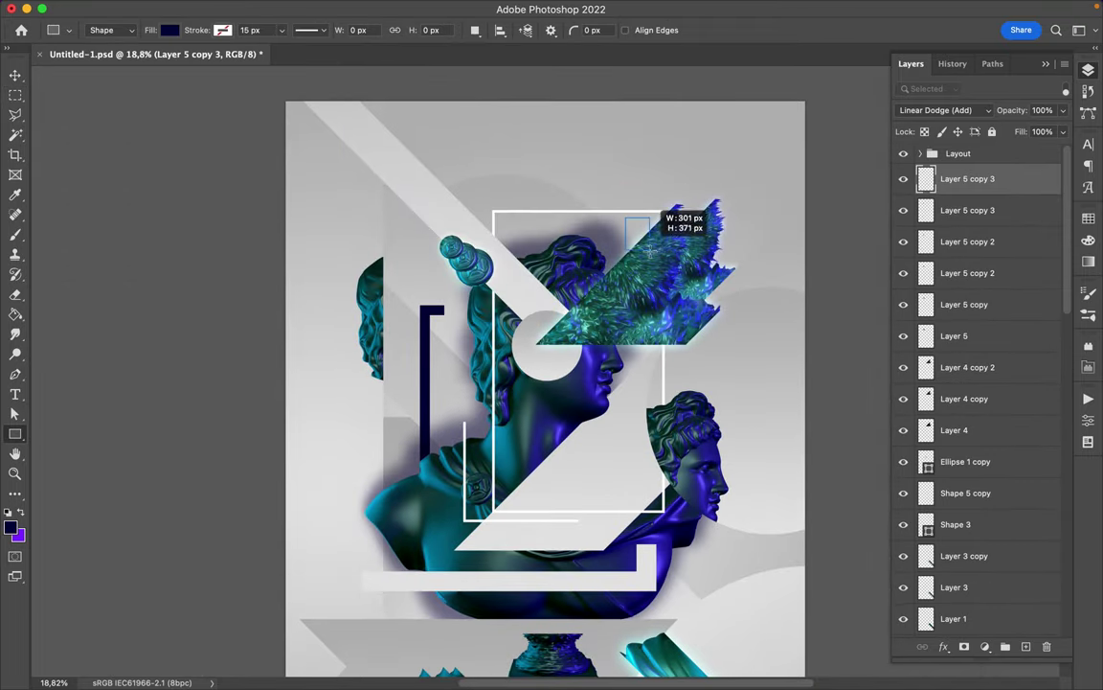
Set the small rectangle to no fill with a white 5 px stroke.
key(a)
click(228, 29)
click(137, 112)
click(282, 31)
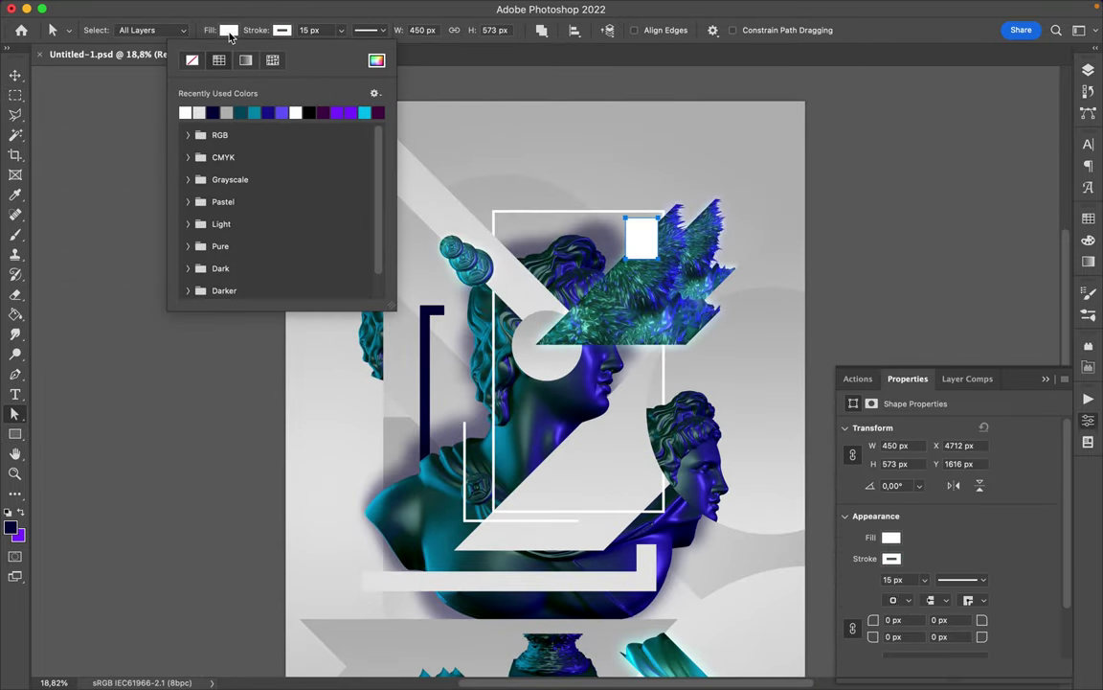
click(191, 59)
click(310, 30)
text(5)
key(Return)
Draw a tiny white outlined square near the top of the frame.
key(v)
scroll(721, 306, down, 2)
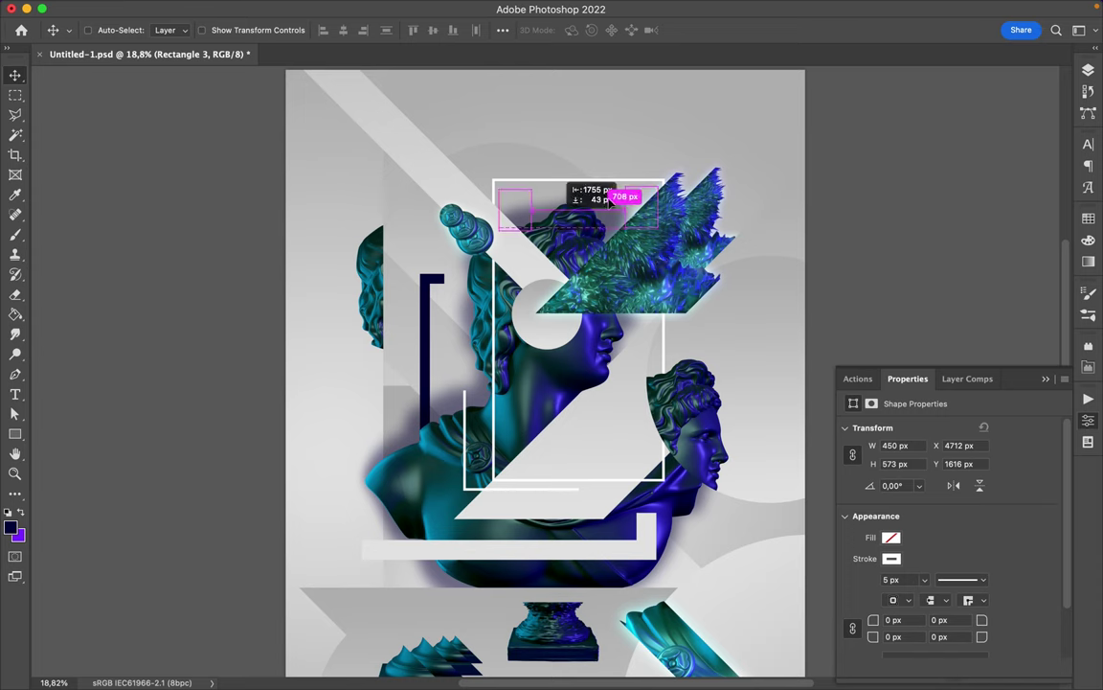
key(u)
scroll(681, 284, up, 3)
drag(512, 421, 568, 449)
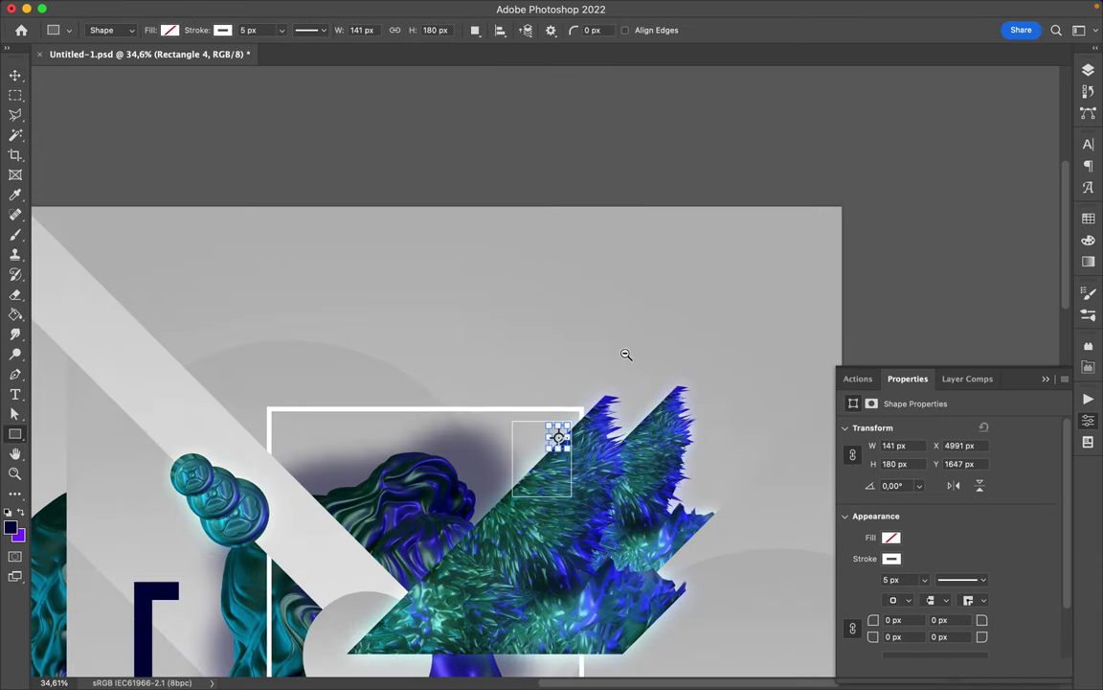
Pen an L-shaped bracket path below the bust, turning upward at its right end.
key(v)
scroll(625, 355, down, 2)
scroll(627, 364, down, 3)
scroll(634, 387, down, 3)
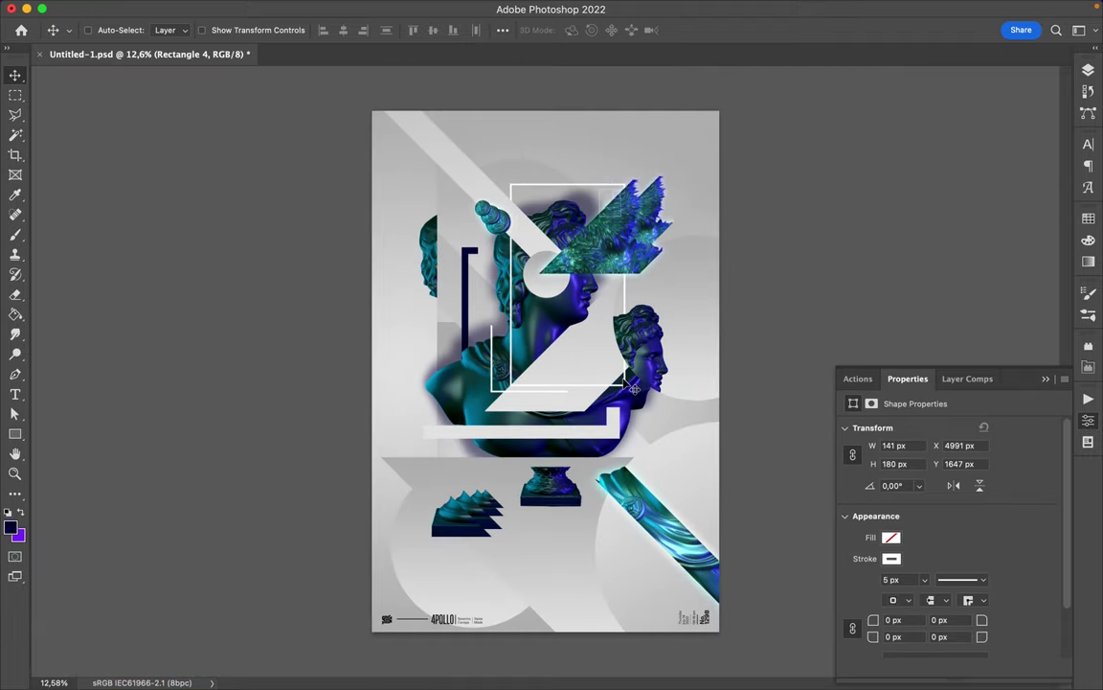
key(p)
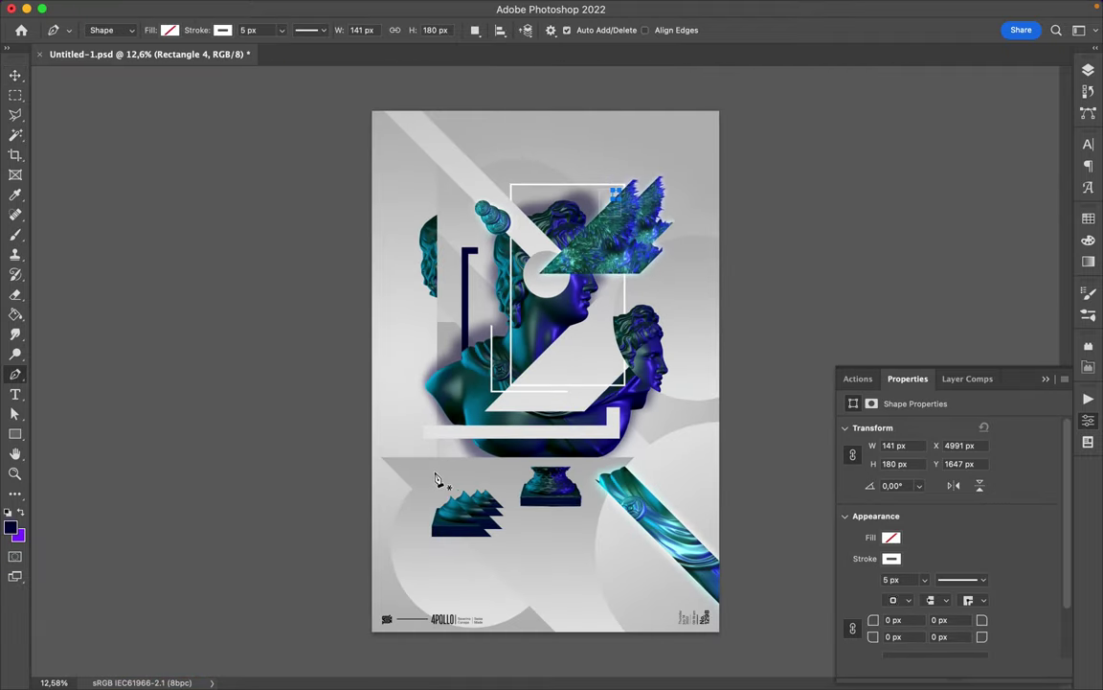
click(453, 470)
click(674, 471)
click(674, 416)
key(a)
Give the bracket a navy 100 px stroke.
click(282, 30)
click(216, 111)
text(100)
key(Return)
key(v)
click(1088, 70)
Move the Shape 12 layer behind the bust and lower the pedestal.
drag(960, 192, 992, 286)
drag(555, 498, 555, 557)
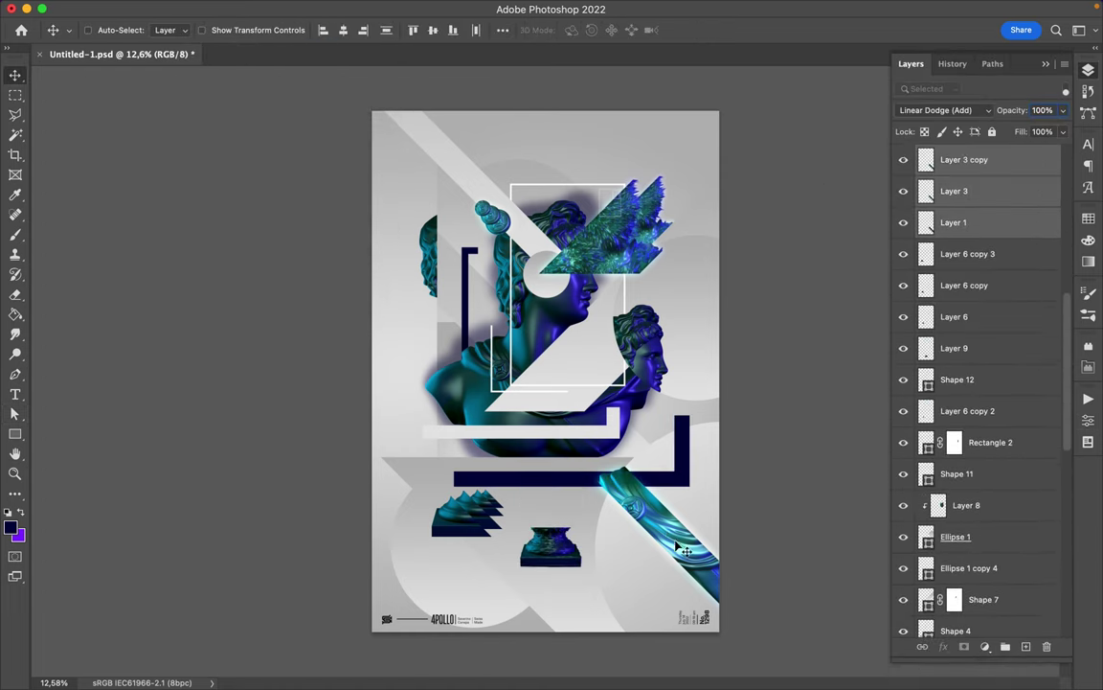
drag(688, 550, 702, 537)
Deselect the Shape 11 path and save the poster.
click(494, 394)
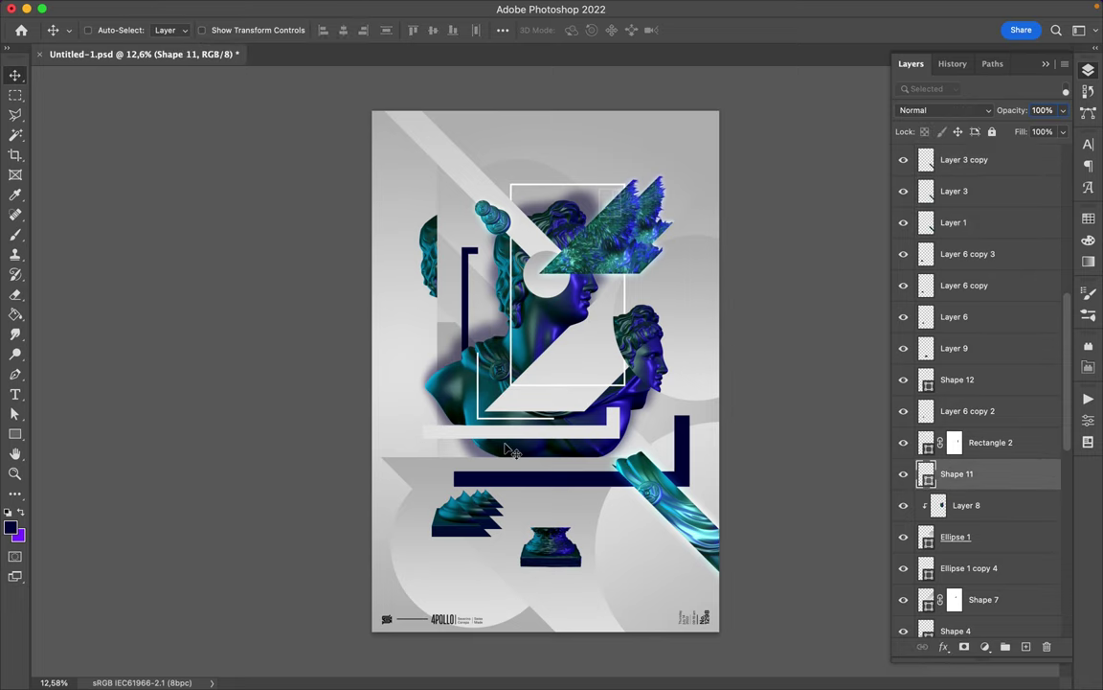
key(a)
click(439, 333)
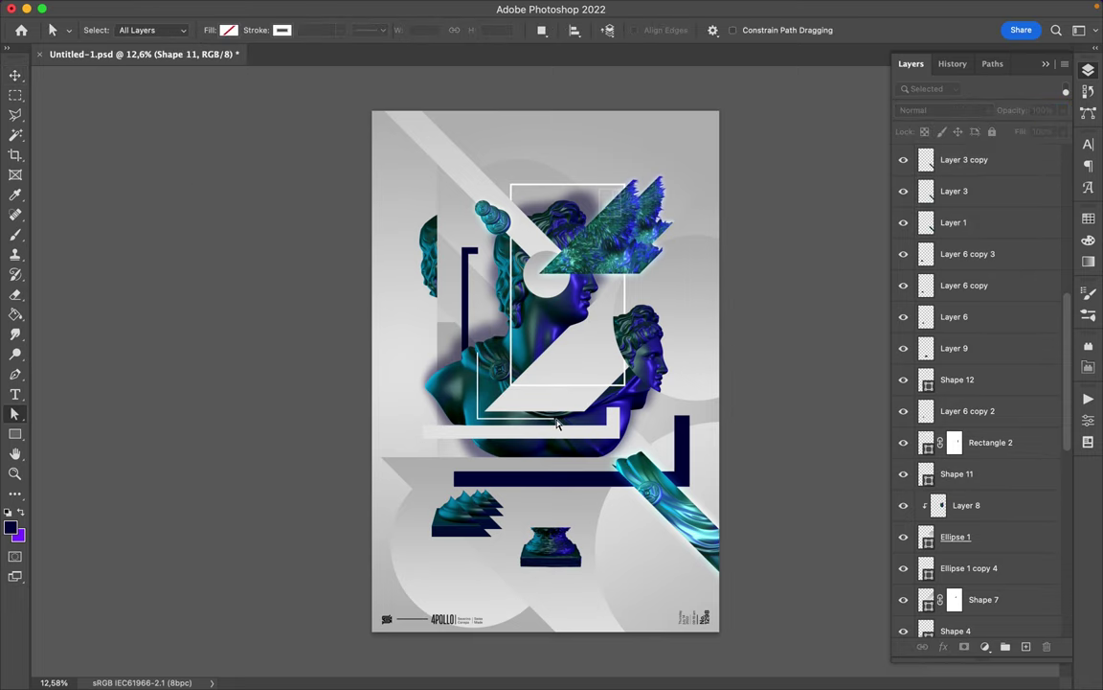
key(ctrl+s)
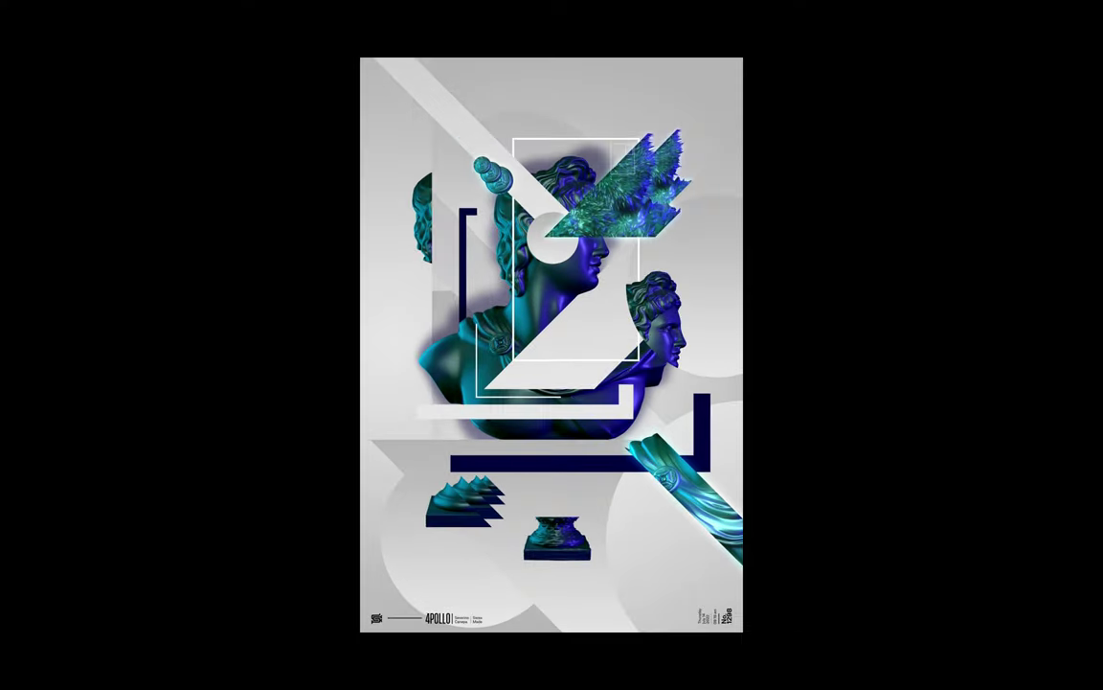